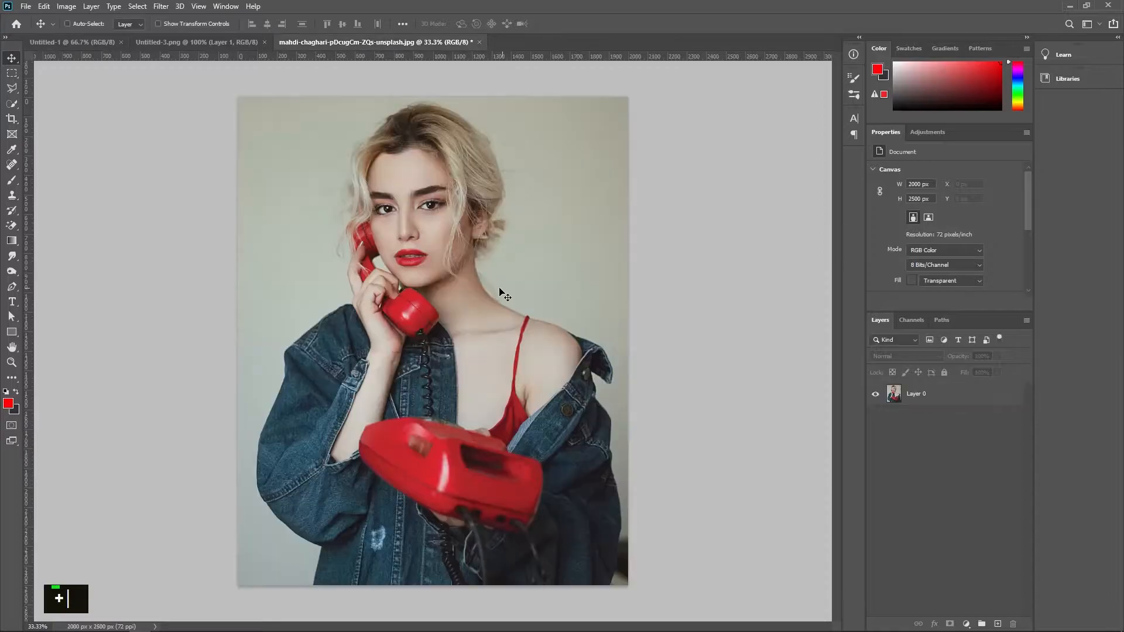
# - Scale the dark grunge texture to cover the whole 1080 x 1080 px canvas of the Untitled-1 document
pyautogui.moveTo(430, 304); pyautogui.dragTo(492, 319)
pyautogui.hotkey('ctrl', 't')
pyautogui.moveTo(334, 210); pyautogui.dragTo(244, 119)
pyautogui.moveTo(561, 433); pyautogui.dragTo(647, 530)
pyautogui.moveTo(476, 394); pyautogui.dragTo(453, 407)
pyautogui.moveTo(632, 141); pyautogui.dragTo(644, 131)
pyautogui.press('Return')
# - Delete the spare layer beneath the texture and rename the texture layer as bg
pyautogui.click(957, 426)
pyautogui.press('Delete')
pyautogui.doubleClick(920, 394)
pyautogui.write('bg')
pyautogui.click(938, 486)
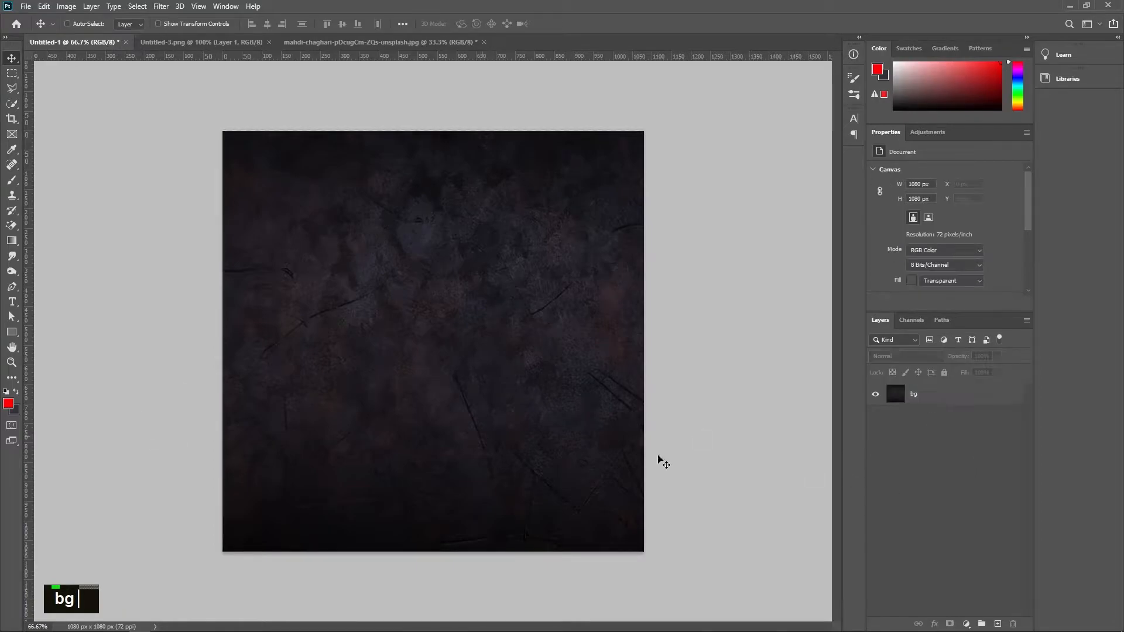
# - Add a Gradient Fill layer above the texture and set the opacity stops at both ends to 60%
pyautogui.click(966, 624)
pyautogui.click(987, 423)
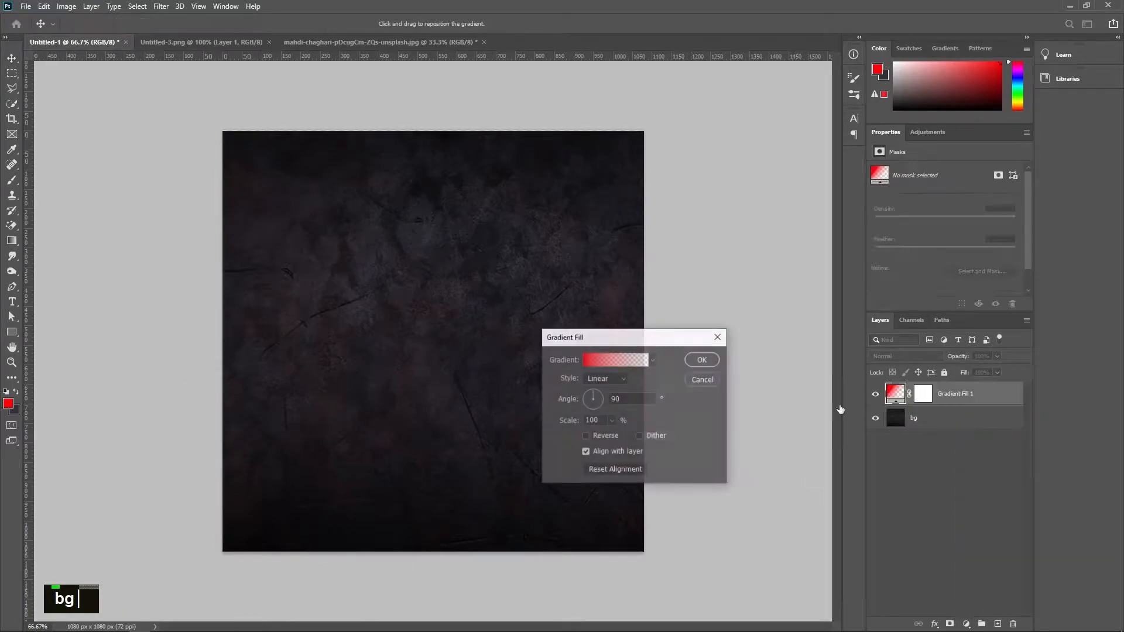
pyautogui.click(615, 359)
pyautogui.click(226, 336)
pyautogui.write('60')
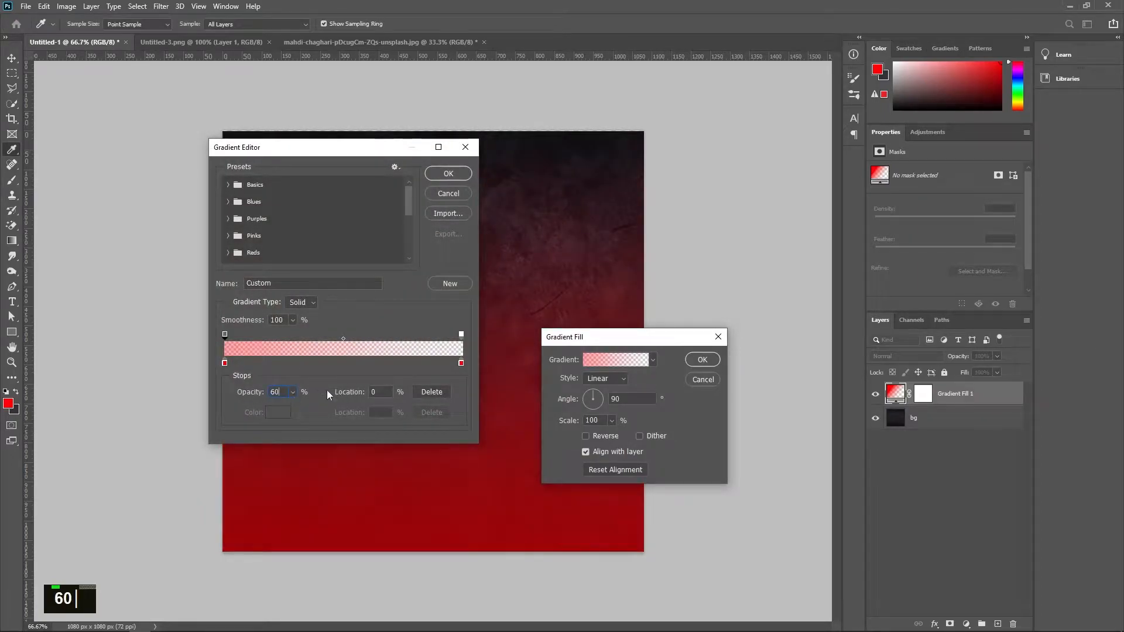
pyautogui.click(461, 335)
pyautogui.write('60')
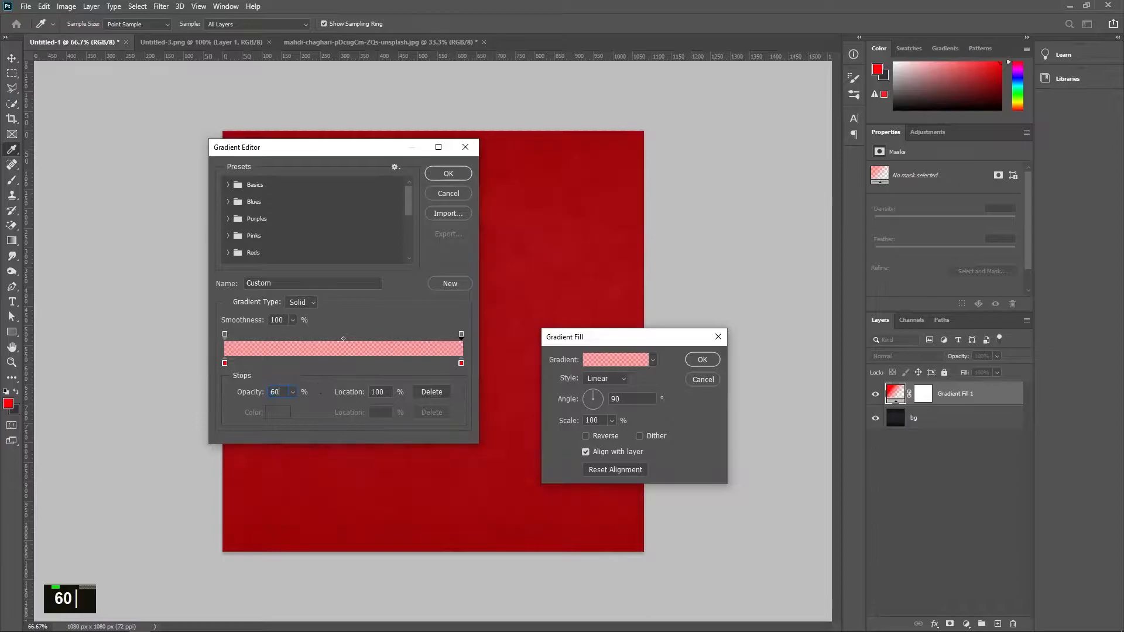
# - Set the gradient's color stop at location 0 to a dark blue, RGB 0, 47, 63
pyautogui.click(225, 363)
pyautogui.click(279, 412)
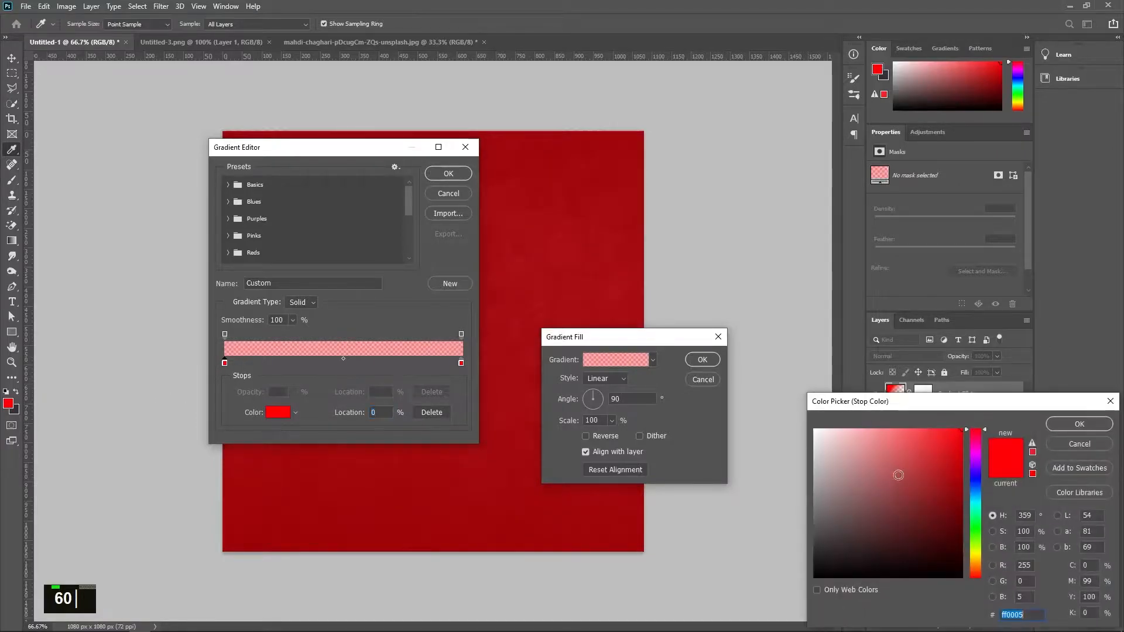
pyautogui.write('00deff')
pyautogui.moveTo(963, 500); pyautogui.dragTo(960, 540)
pyautogui.click(1078, 424)
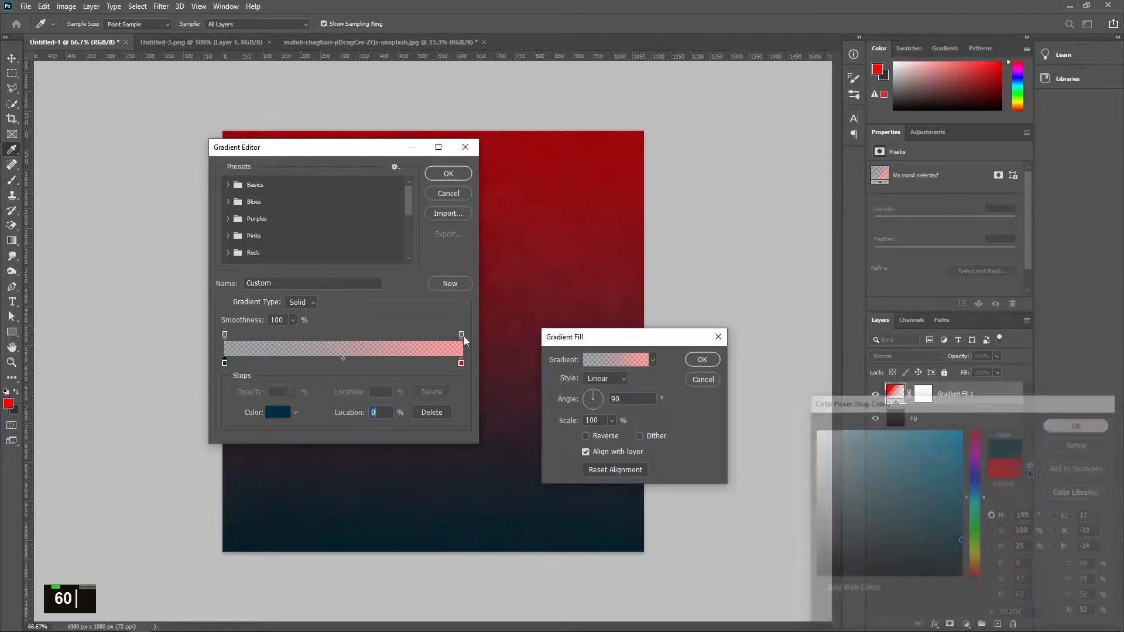
# - Set the gradient's color stop at location 100 to bright blue 00ccff
pyautogui.click(461, 364)
pyautogui.click(278, 413)
pyautogui.click(981, 506)
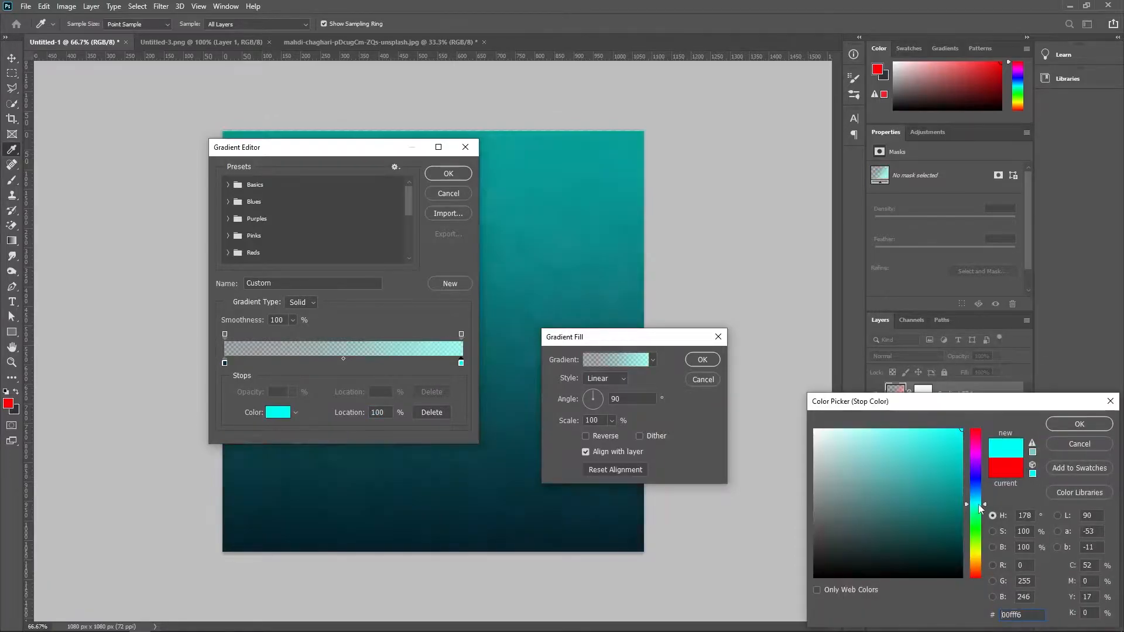
pyautogui.moveTo(981, 507); pyautogui.dragTo(981, 502)
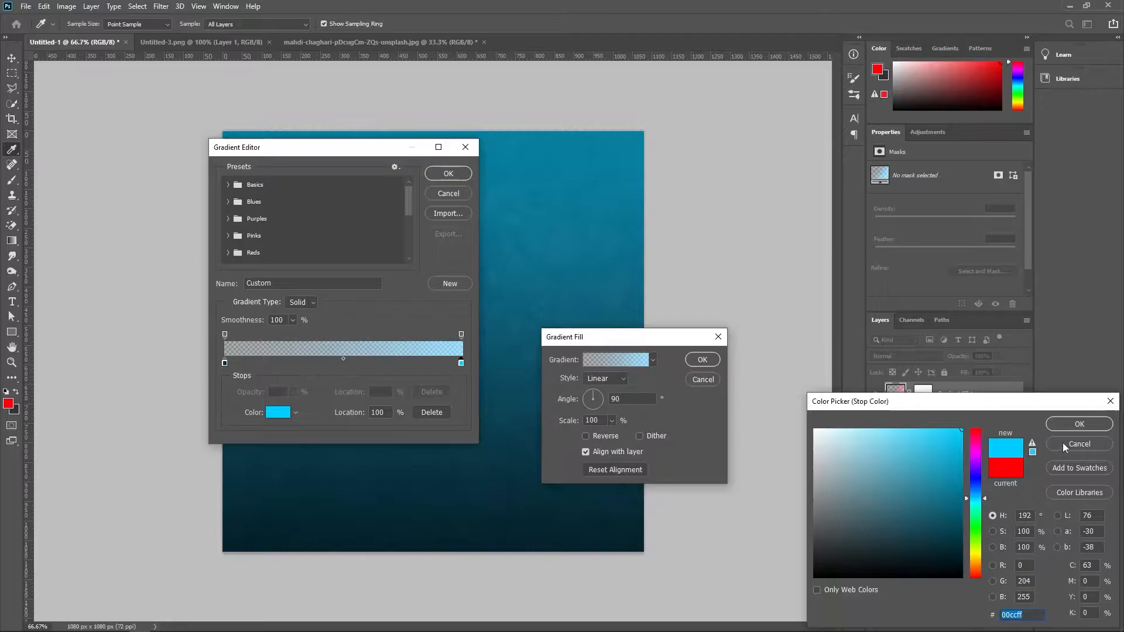
pyautogui.click(1078, 424)
# - Set the gradient's opacity stop at location 100 to 50% and the gradient fill layer's blend mode to Color
pyautogui.click(461, 335)
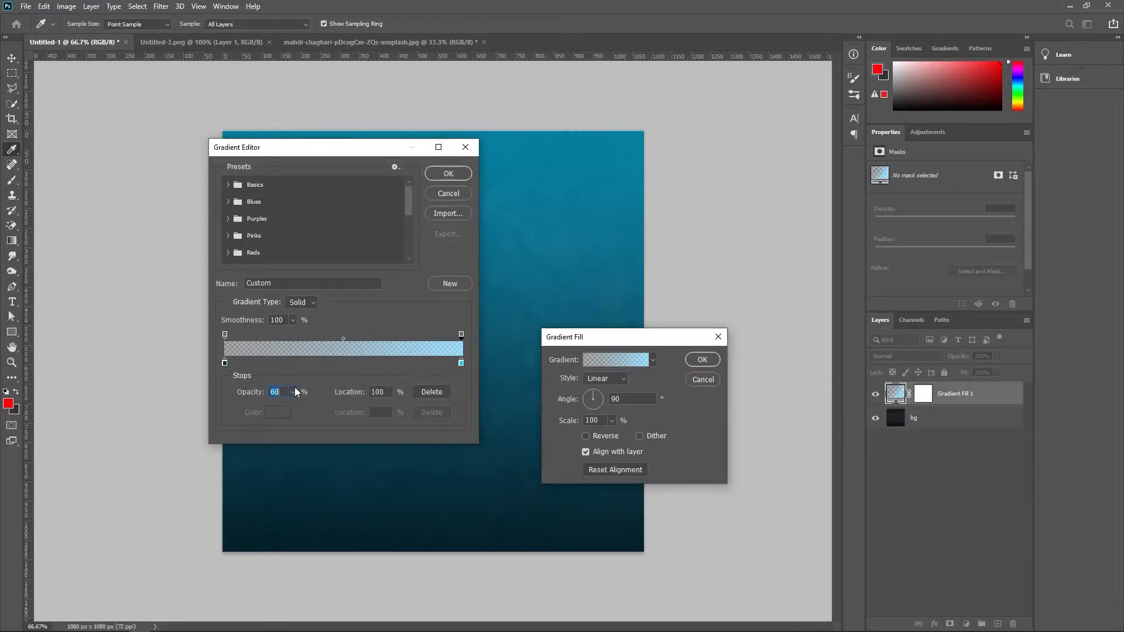
pyautogui.write('50')
pyautogui.press('Return')
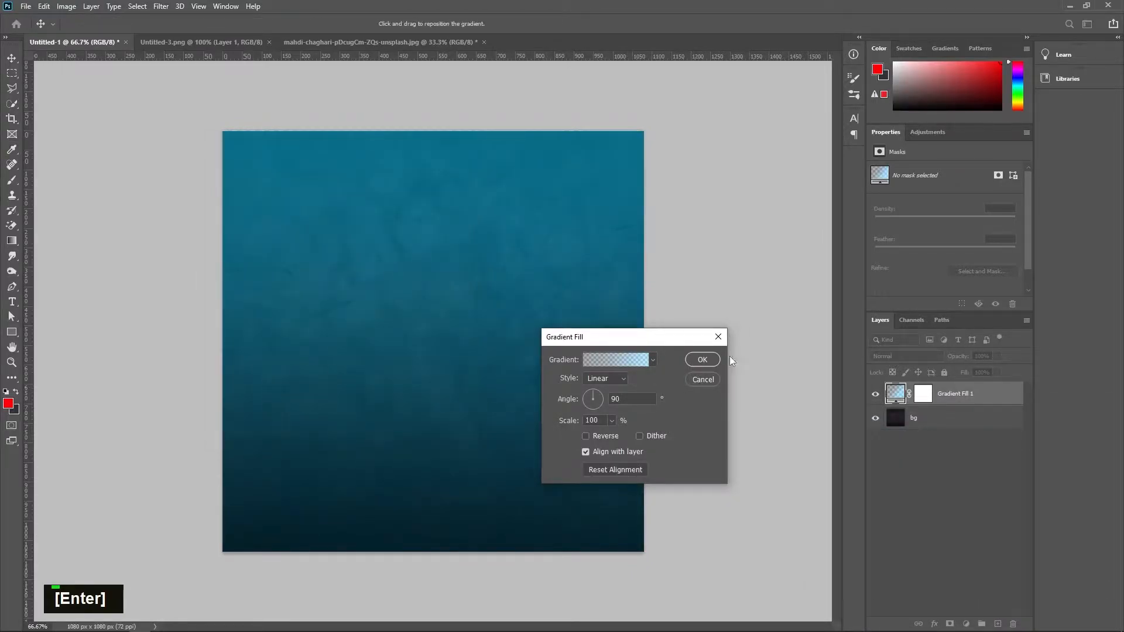
pyautogui.click(702, 359)
pyautogui.click(906, 355)
pyautogui.click(901, 608)
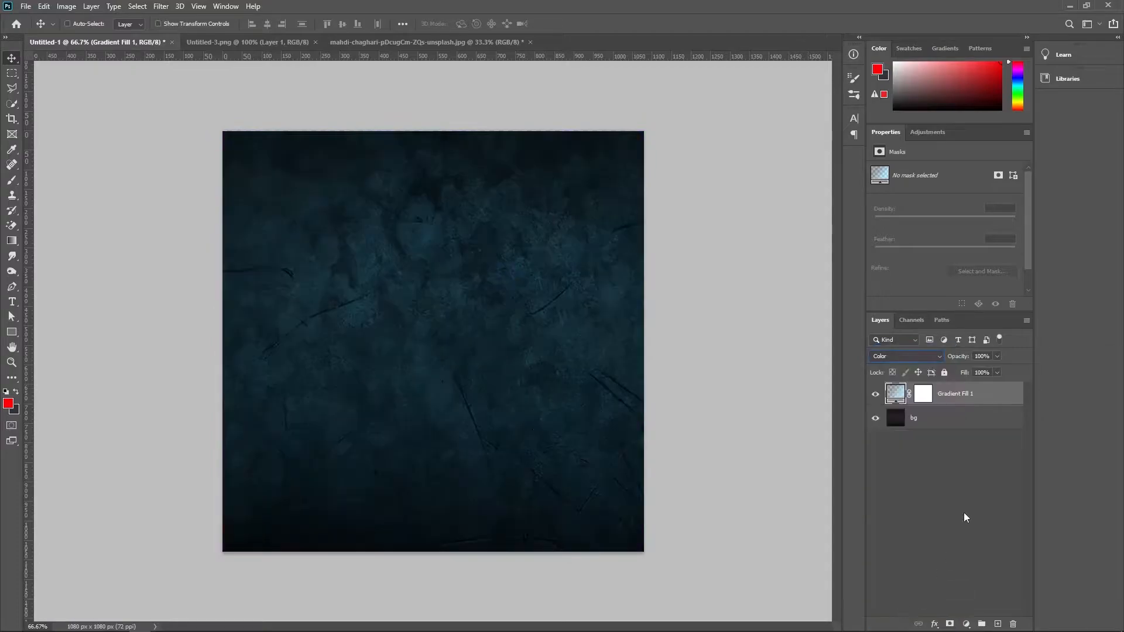
# - Group the texture and gradient fill layers as bg and lock the group
pyautogui.keyDown('ctrl'); pyautogui.keyDown('shift'); pyautogui.click(941, 426); pyautogui.keyUp('shift'); pyautogui.keyUp('ctrl')
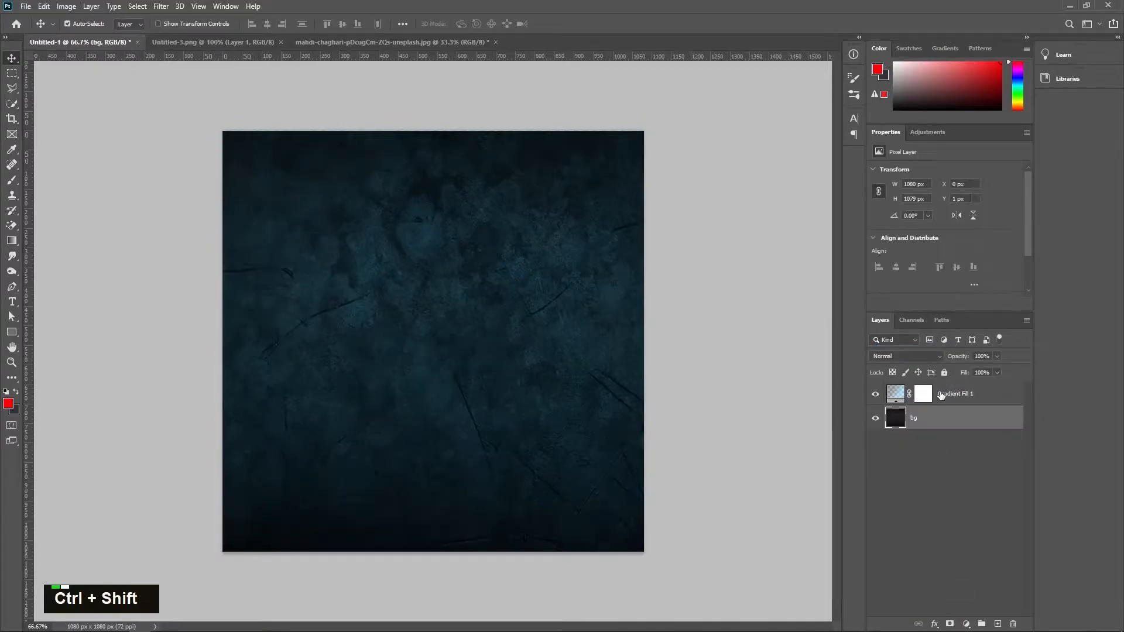
pyautogui.hotkey('ctrl', 'g')
pyautogui.write('bg')
pyautogui.press('Return')
pyautogui.click(905, 518)
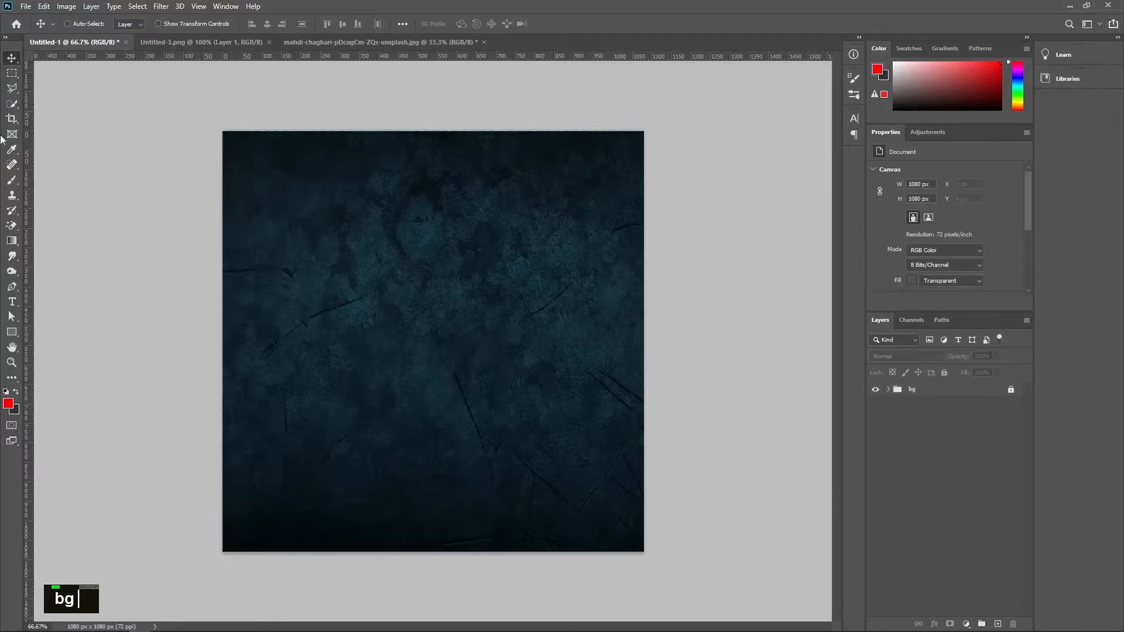
# - Set the Rectangle tool's fill to a dark purple-grey
pyautogui.click(12, 331)
pyautogui.click(172, 24)
pyautogui.click(203, 45)
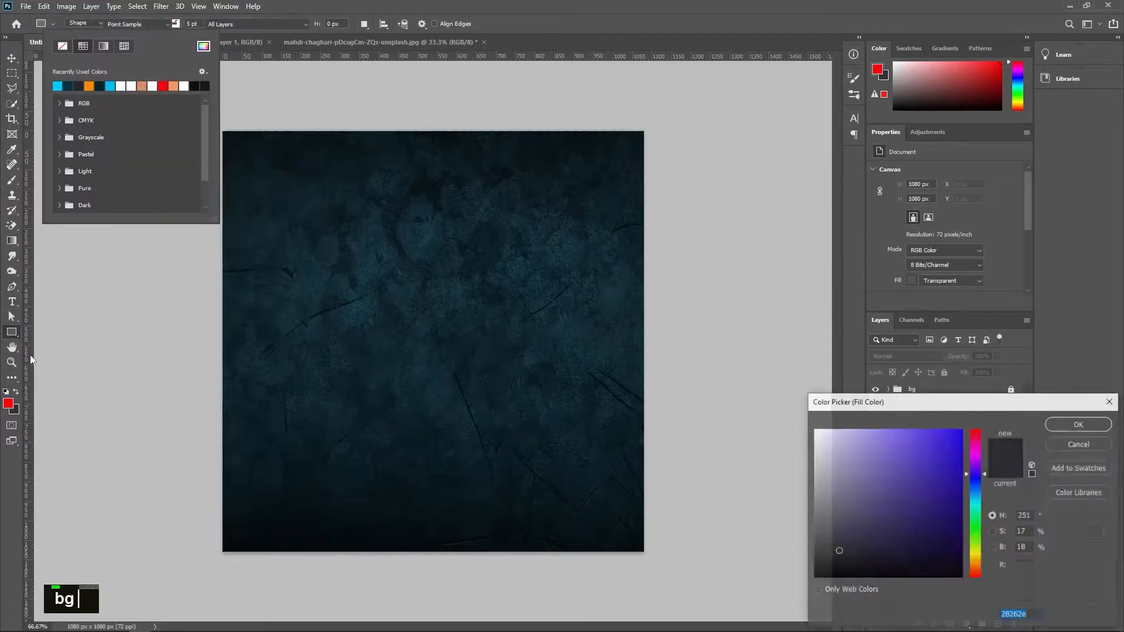
pyautogui.click(1078, 424)
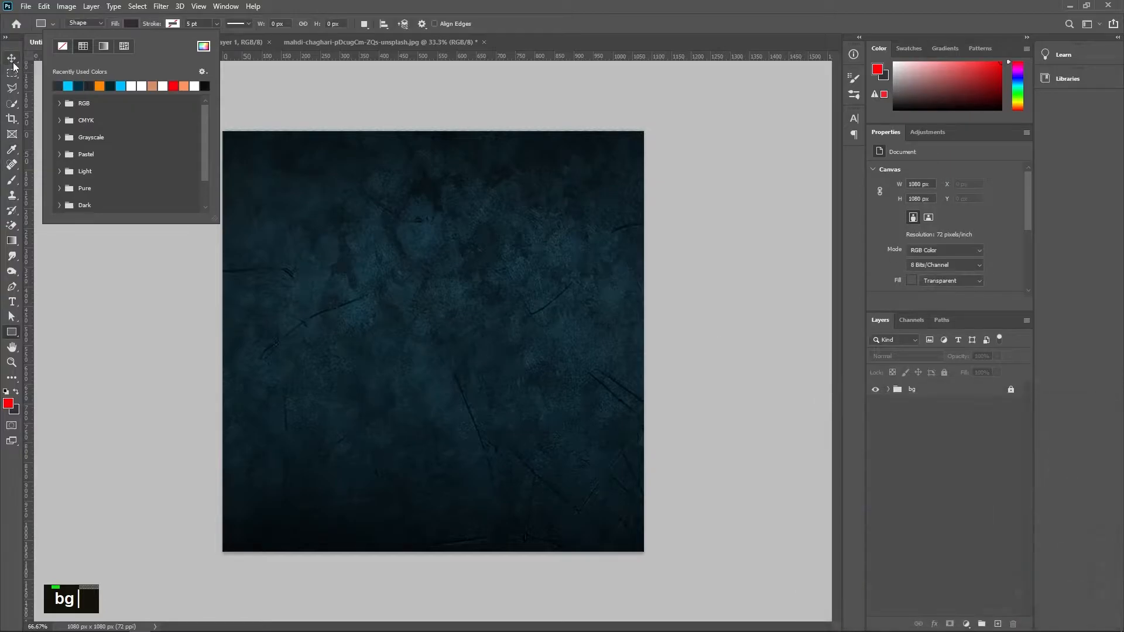
pyautogui.click(12, 59)
pyautogui.click(403, 174)
pyautogui.click(554, 238)
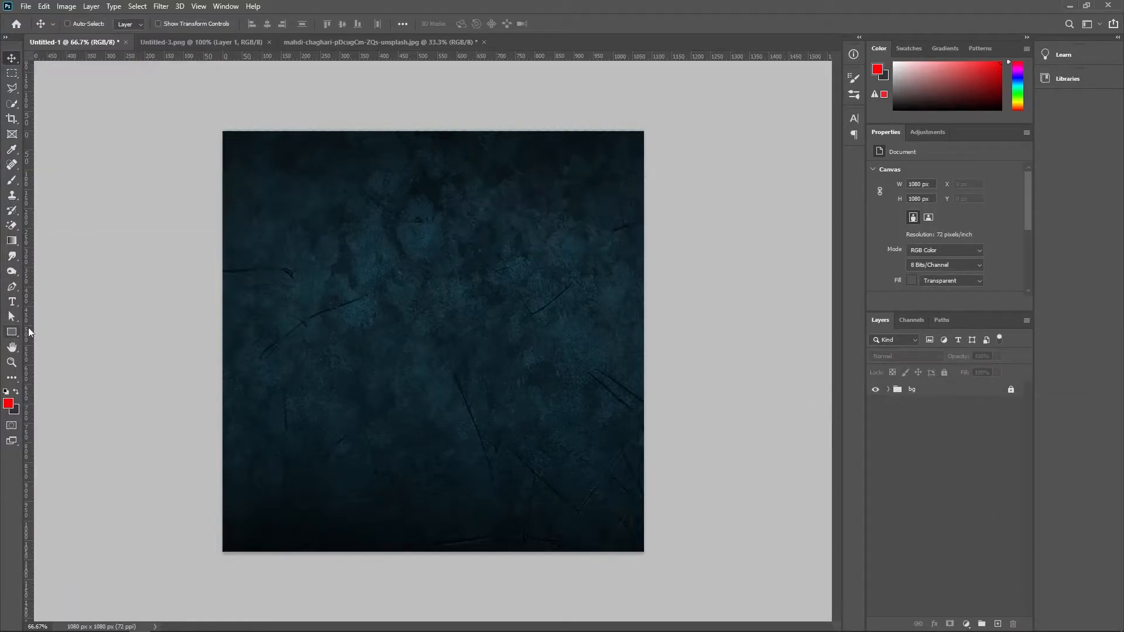
# - Draw a tall rectangle, rotate it about -33° and enlarge it to cover the canvas's right side with a diagonal edge
pyautogui.click(12, 332)
pyautogui.moveTo(329, 166); pyautogui.dragTo(556, 550)
pyautogui.hotkey('ctrl', 't')
pyautogui.moveTo(582, 457); pyautogui.dragTo(527, 293)
pyautogui.moveTo(540, 384)
pyautogui.mouseDown()
pyautogui.moveTo(706, 553)
pyautogui.moveTo(758, 420)
pyautogui.moveTo(517, 393)
pyautogui.moveTo(553, 390)
pyautogui.mouseUp()
pyautogui.moveTo(633, 231); pyautogui.dragTo(732, 166)
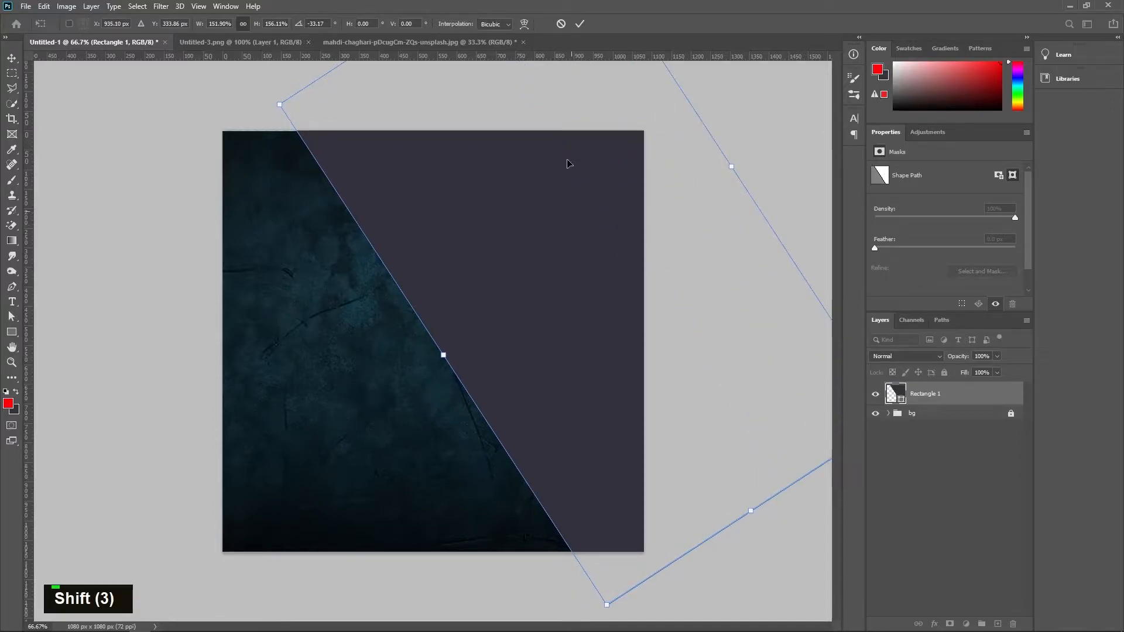
pyautogui.click(579, 24)
pyautogui.click(889, 463)
# - Duplicate the diagonal rectangle, recolor the copy white and offset it to the right so a narrow dark stripe remains
pyautogui.click(496, 389)
pyautogui.click(554, 239)
pyautogui.moveTo(506, 338); pyautogui.dragTo(543, 365)
pyautogui.doubleClick(902, 403)
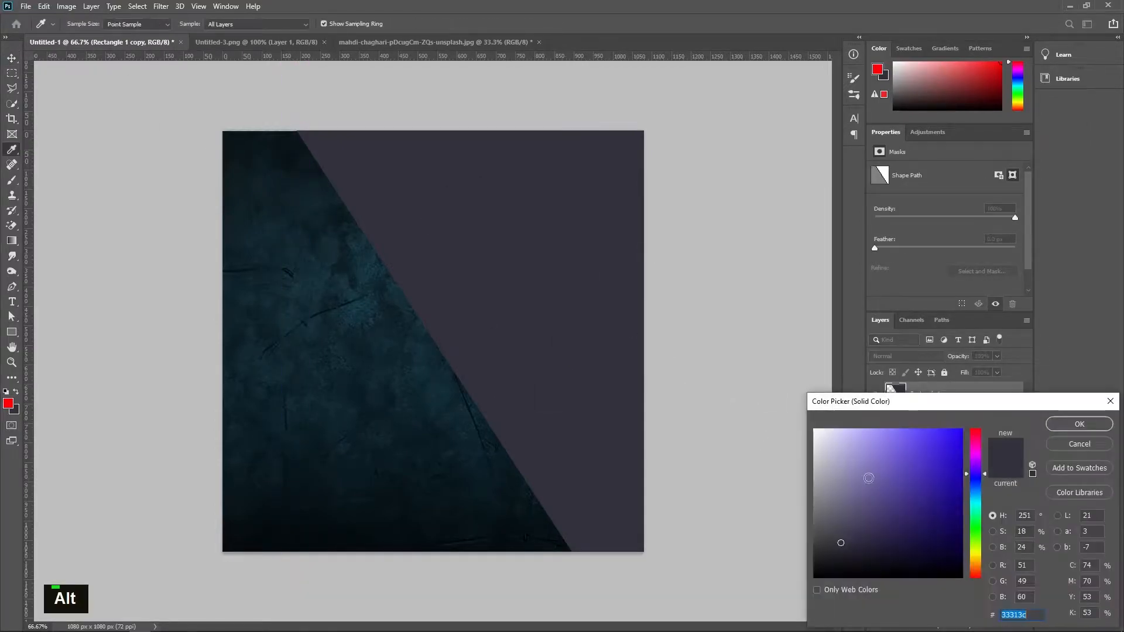
pyautogui.moveTo(859, 475); pyautogui.dragTo(808, 422)
pyautogui.click(1094, 420)
pyautogui.moveTo(559, 370); pyautogui.dragTo(552, 374)
pyautogui.click(869, 482)
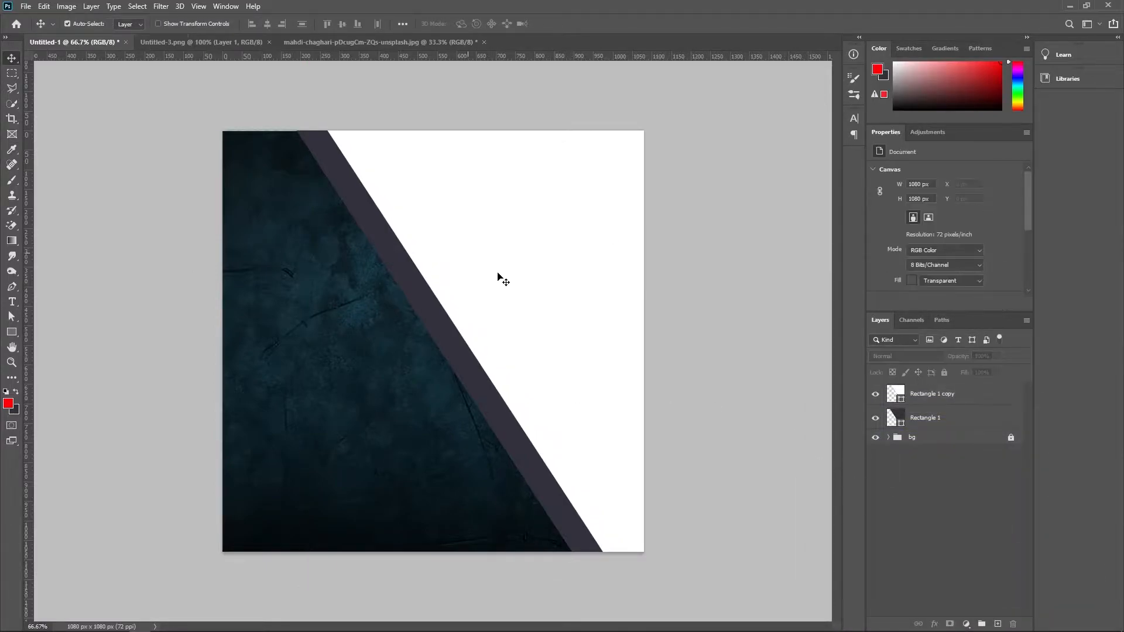
# - Rename the white rectangle's layer as ckipping mask
pyautogui.doubleClick(929, 393)
pyautogui.write('ckip')
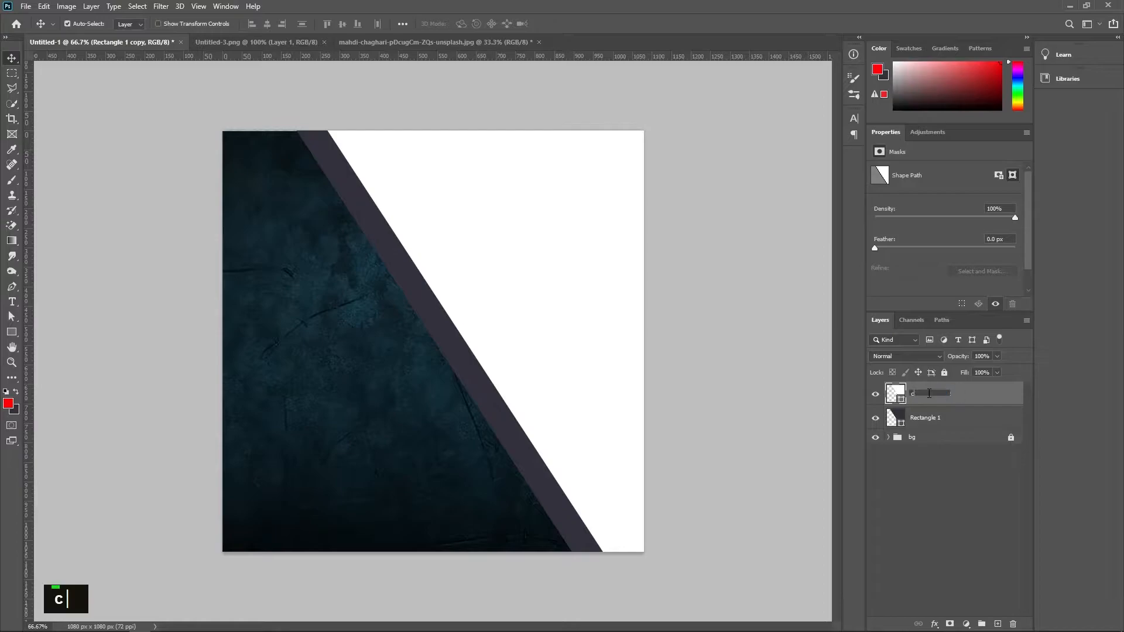
pyautogui.write('ping masl')
pyautogui.press('BackSpace')
pyautogui.write('k')
pyautogui.press('Return')
# - Copy the portrait photo into Untitled-1, clipped to the white shape and scaled so the woman fills the diagonal area
pyautogui.click(410, 42)
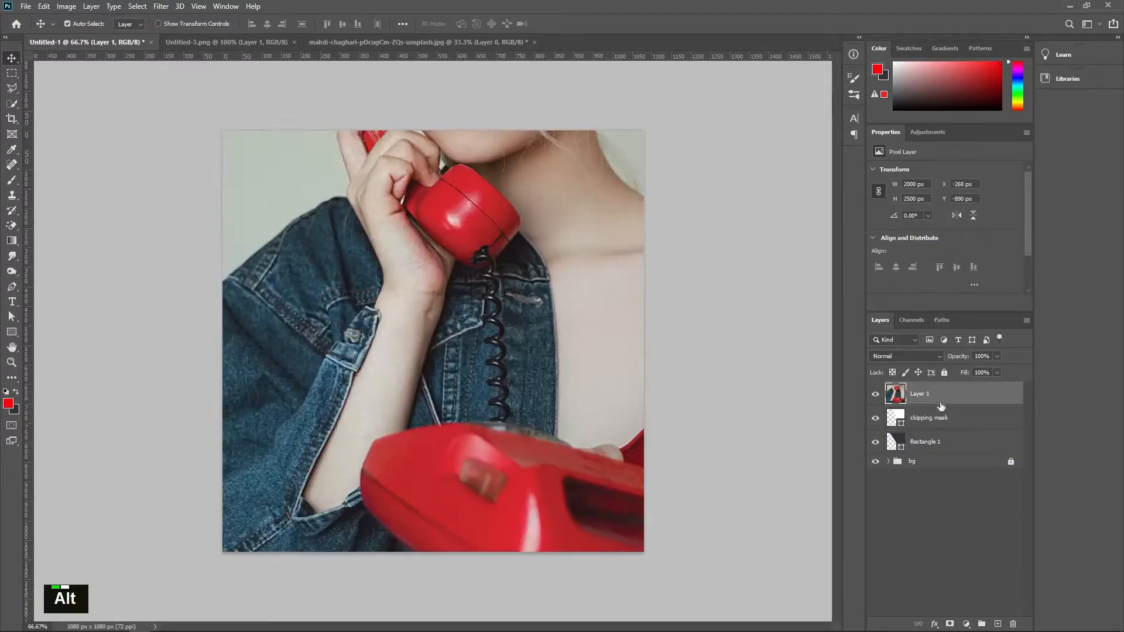
pyautogui.keyDown('alt'); pyautogui.click(944, 406); pyautogui.keyUp('alt')
pyautogui.scroll(-4, 669, 357)
pyautogui.hotkey('ctrl', 't')
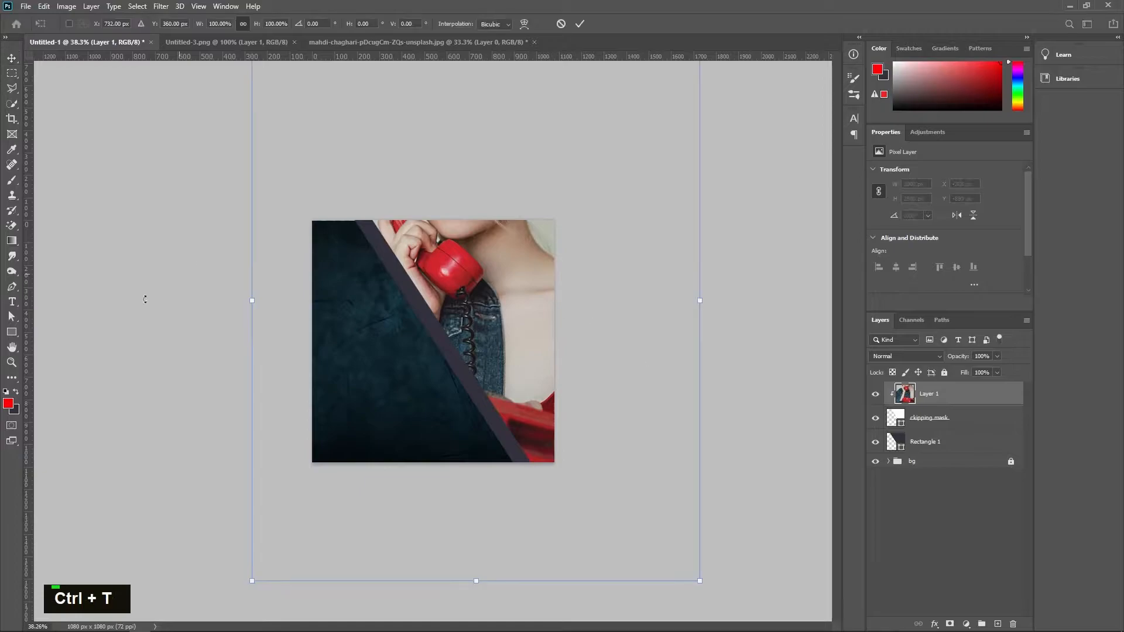
pyautogui.moveTo(252, 301); pyautogui.dragTo(447, 300)
pyautogui.moveTo(528, 300); pyautogui.dragTo(448, 360)
pyautogui.moveTo(619, 361); pyautogui.dragTo(597, 356)
pyautogui.moveTo(510, 359); pyautogui.dragTo(514, 350)
pyautogui.click(579, 24)
pyautogui.click(986, 526)
# - Duplicate the dark Rectangle 1 layer, place the copy above the photo layer and shift it right across the photo
pyautogui.scroll(3, 322, 337)
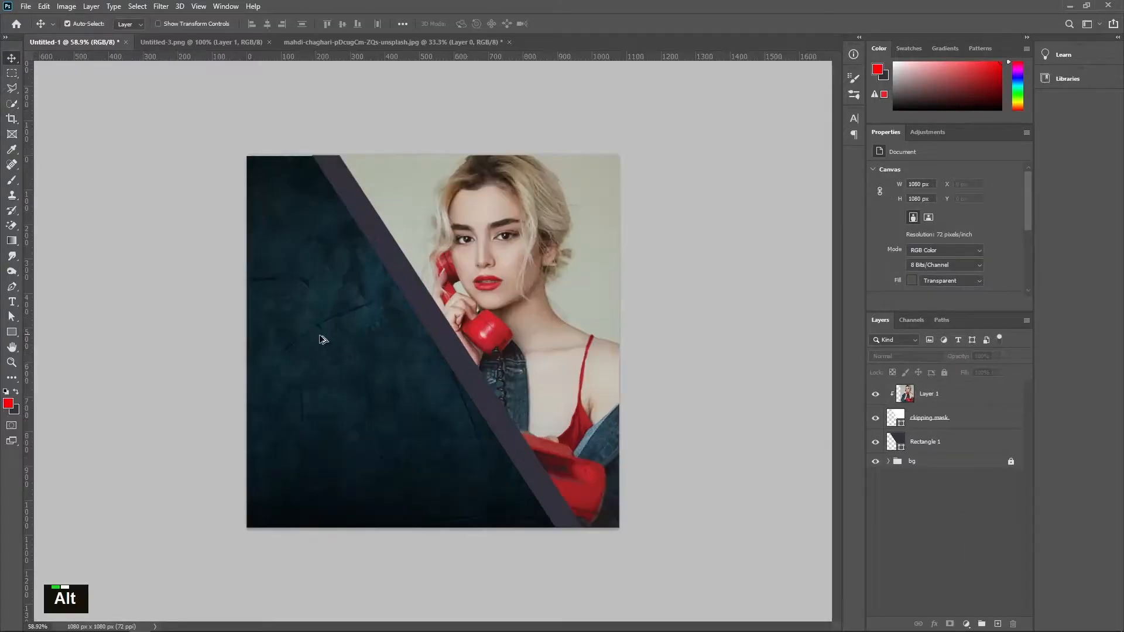
pyautogui.scroll(-1, 331, 341)
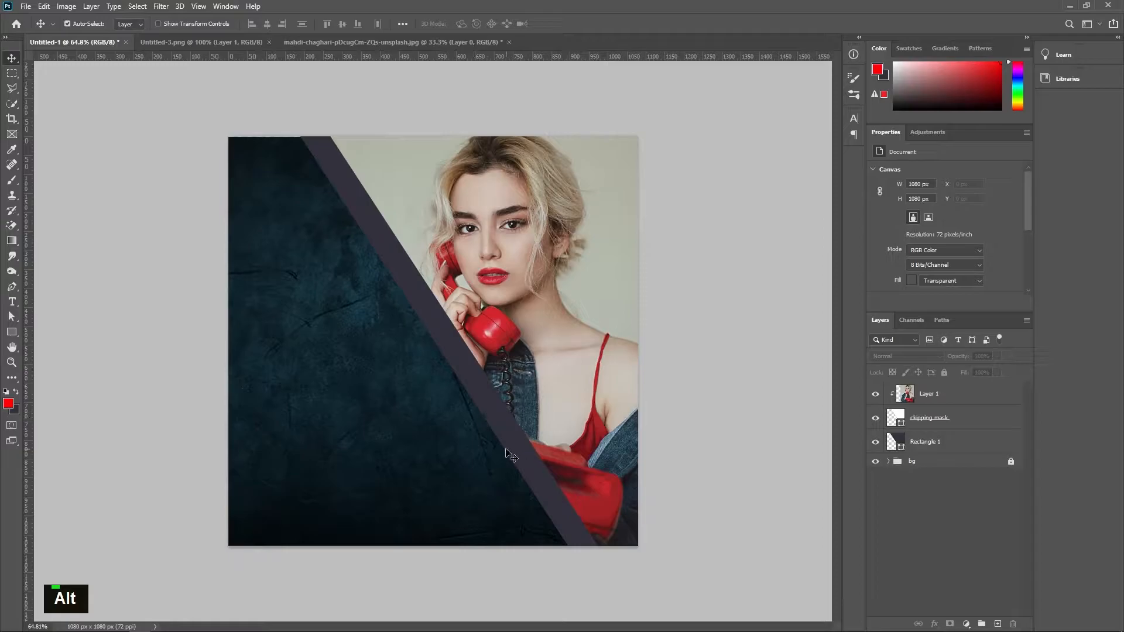
pyautogui.click(893, 441)
pyautogui.hotkey('ctrl', 'j')
pyautogui.moveTo(949, 445); pyautogui.dragTo(940, 385)
pyautogui.moveTo(946, 433); pyautogui.dragTo(941, 391)
pyautogui.moveTo(530, 361); pyautogui.dragTo(606, 328)
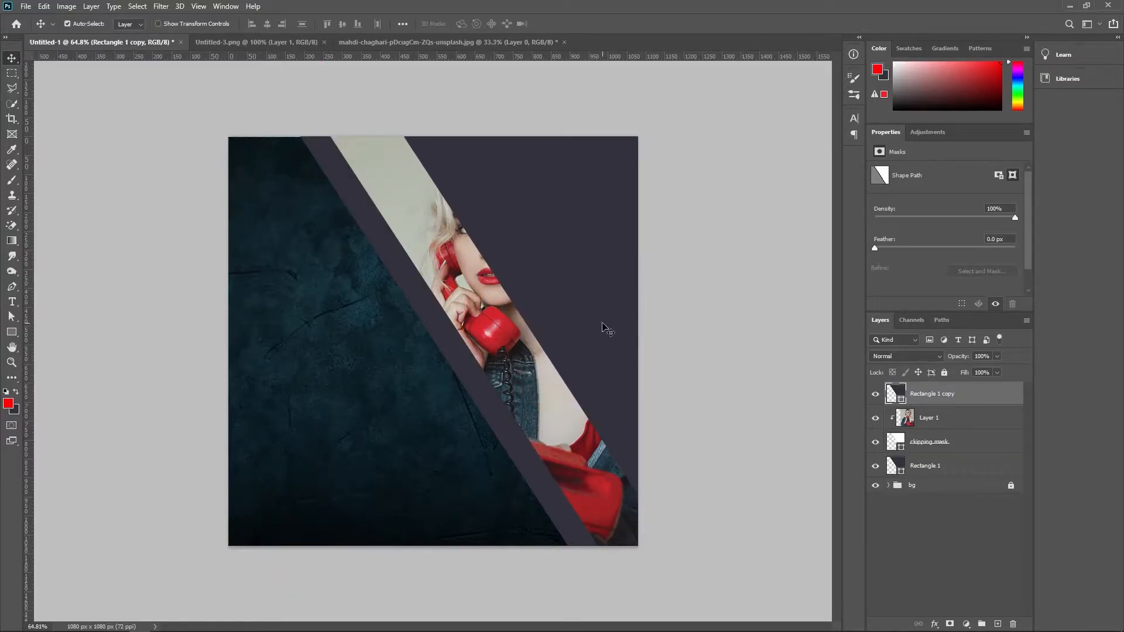
# - Set the duplicated dark rectangle's fill opacity to 0%
pyautogui.click(997, 372)
pyautogui.moveTo(990, 386); pyautogui.dragTo(913, 389)
pyautogui.click(970, 577)
# - Add a drop shadow to the transparent rectangle copy, sampling its color from the red telephone in the photo
pyautogui.doubleClick(1001, 403)
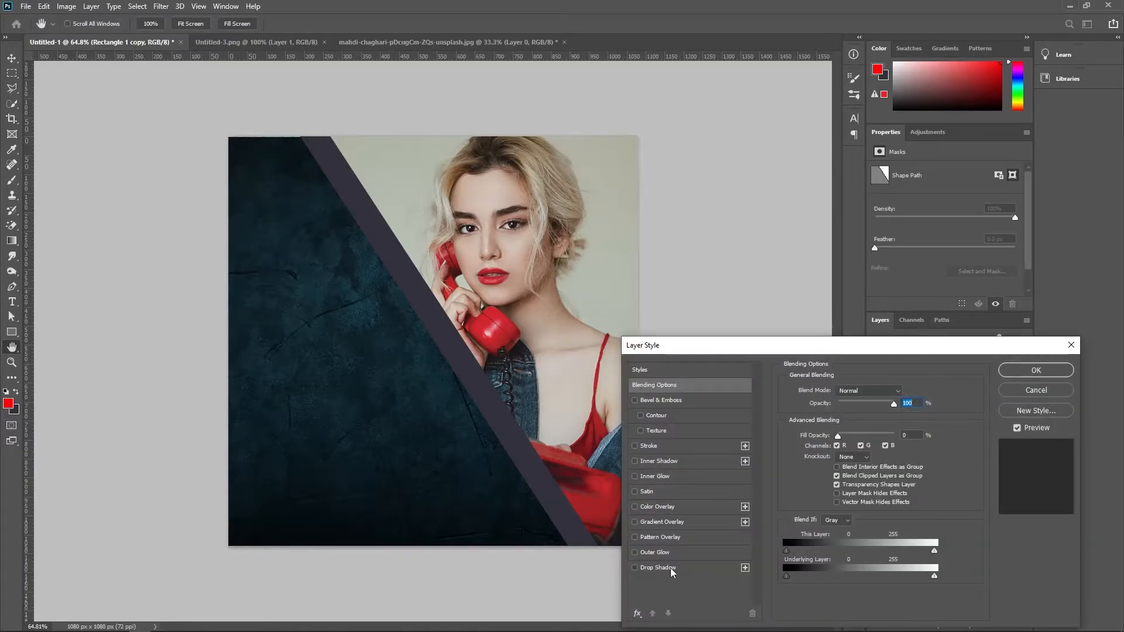
pyautogui.click(672, 571)
pyautogui.click(904, 391)
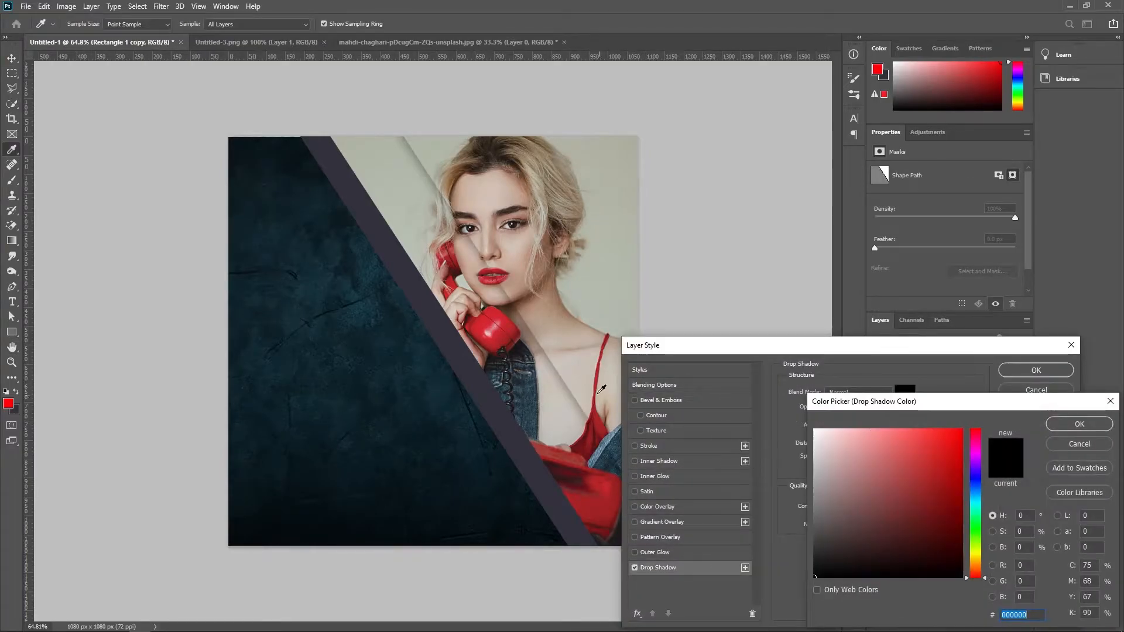
pyautogui.click(538, 170)
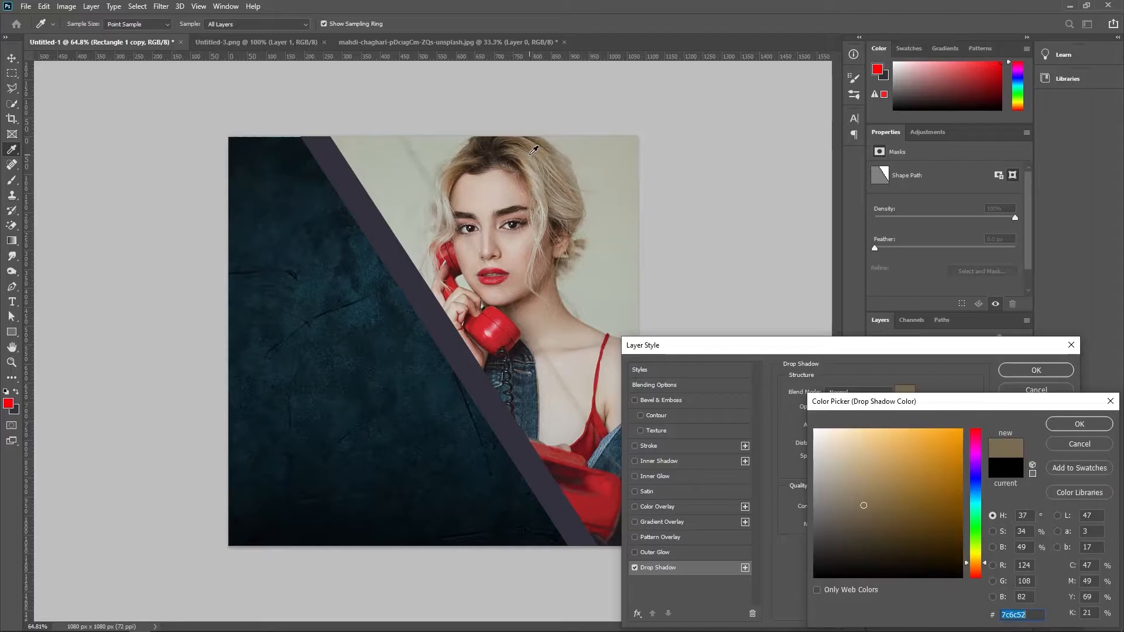
pyautogui.moveTo(947, 475); pyautogui.dragTo(1013, 399)
pyautogui.click(584, 486)
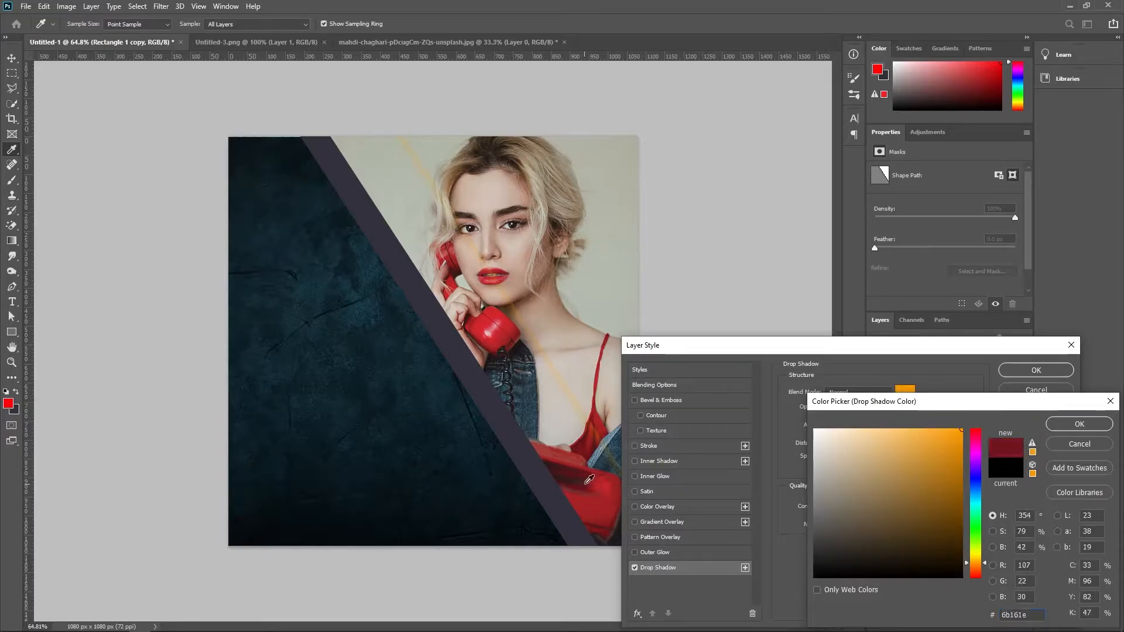
pyautogui.click(611, 499)
pyautogui.click(1080, 422)
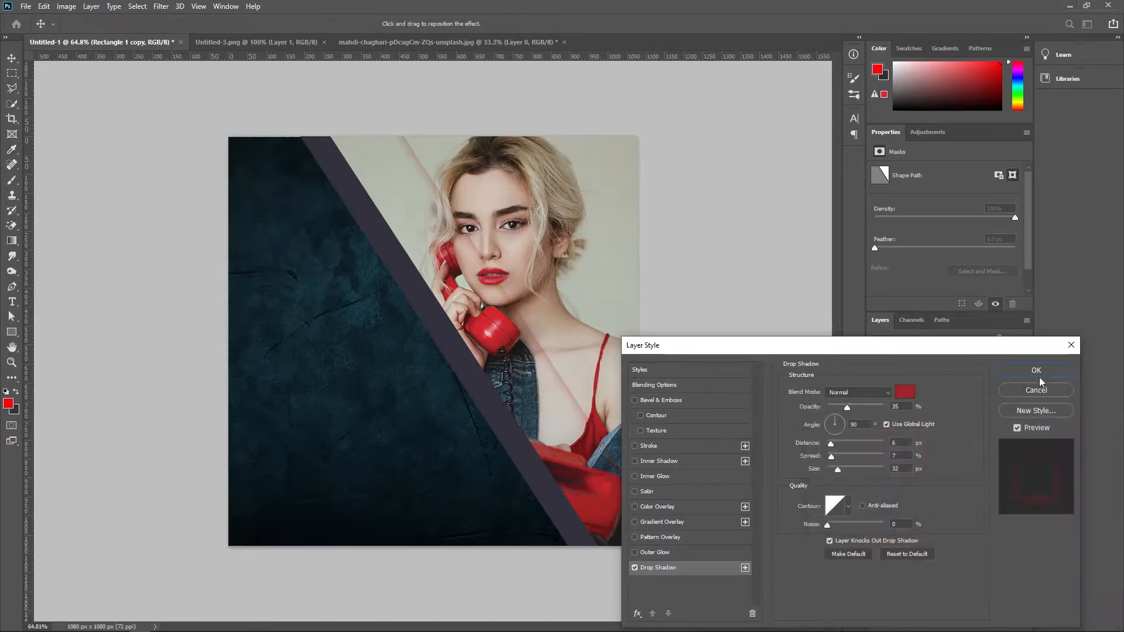
# - Set the drop shadow's blend mode to Multiply and its color to pure red
pyautogui.click(844, 392)
pyautogui.click(845, 387)
pyautogui.click(905, 391)
pyautogui.click(1069, 426)
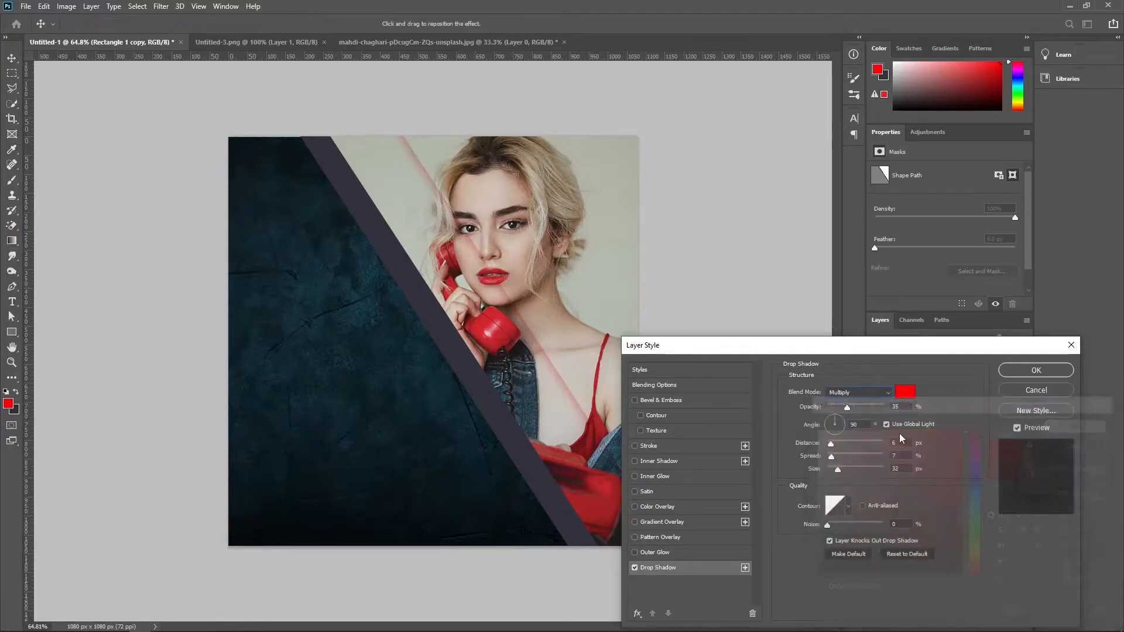
# - Set the red shadow to 64% opacity, 13 px distance, 8% spread and 51 px size, and lower the rectangle copy's layer opacity to 59%
pyautogui.write('75')
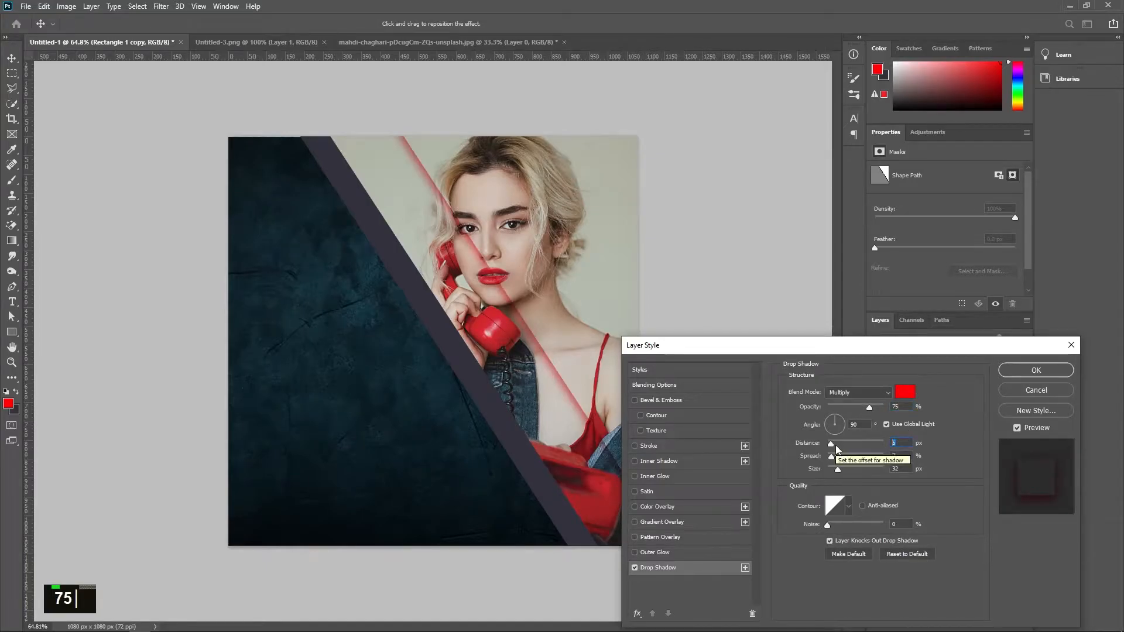
pyautogui.write('8')
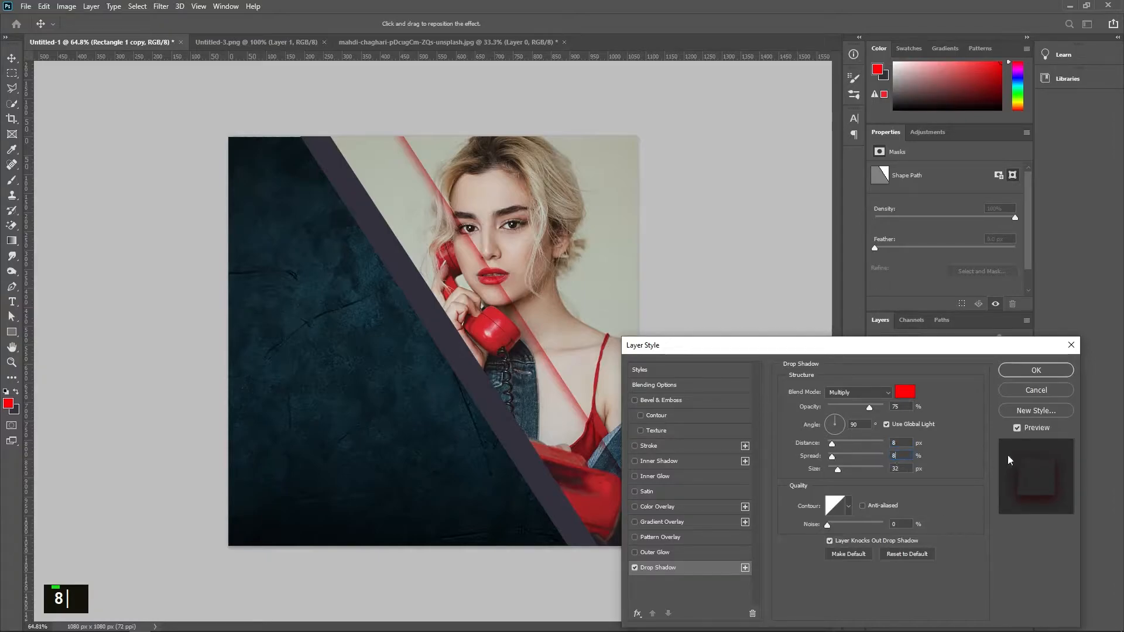
pyautogui.write('51')
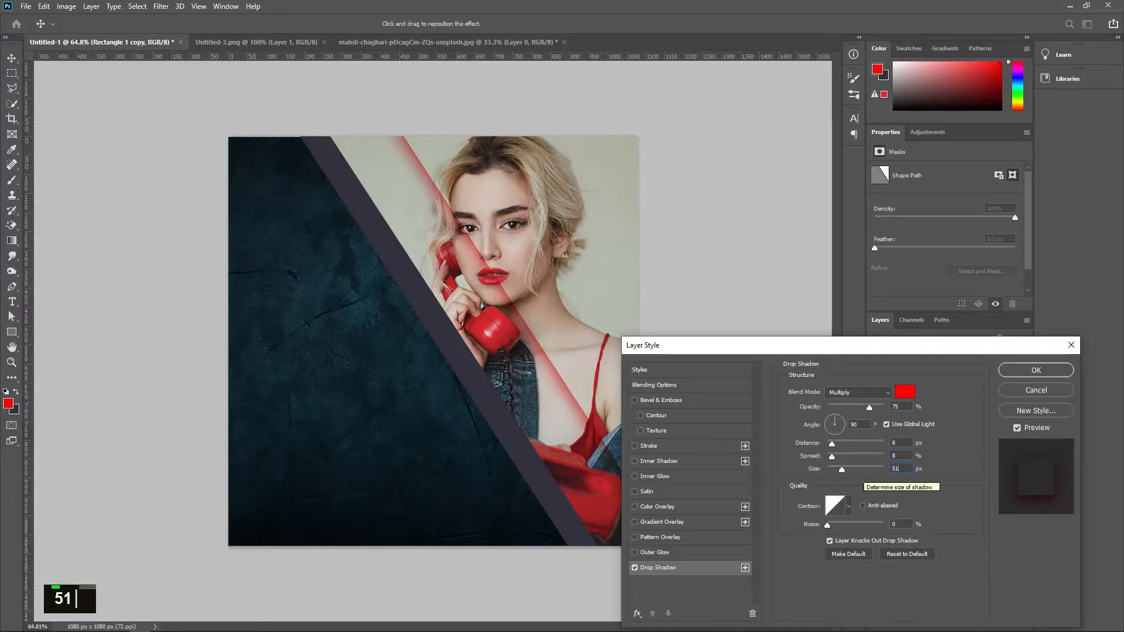
pyautogui.moveTo(905, 444); pyautogui.dragTo(853, 445)
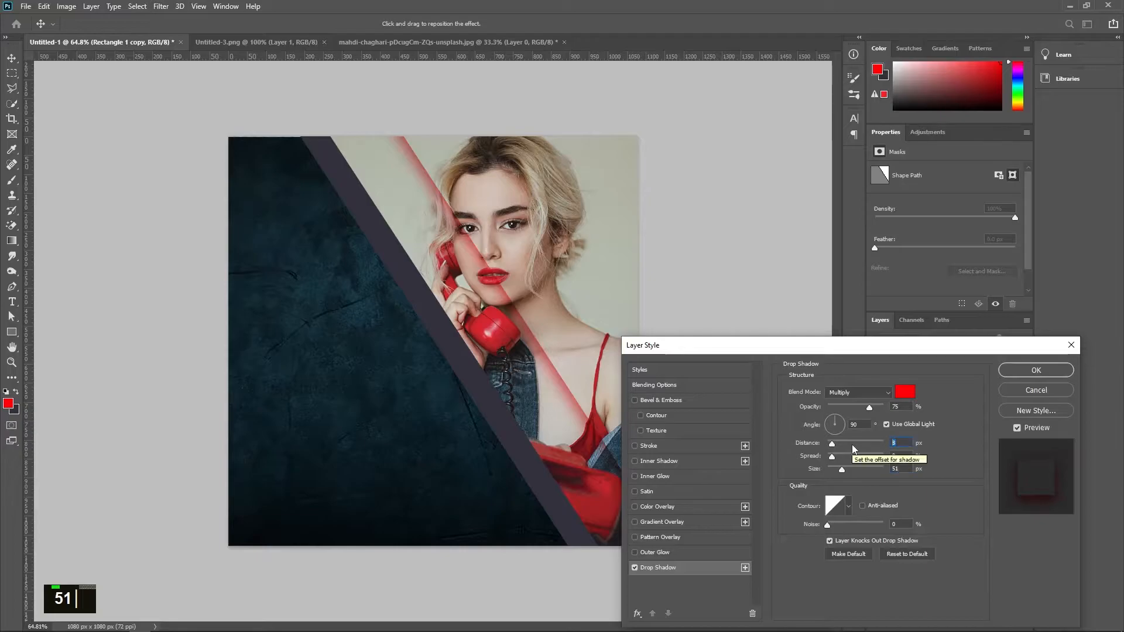
pyautogui.write('13')
pyautogui.click(859, 406)
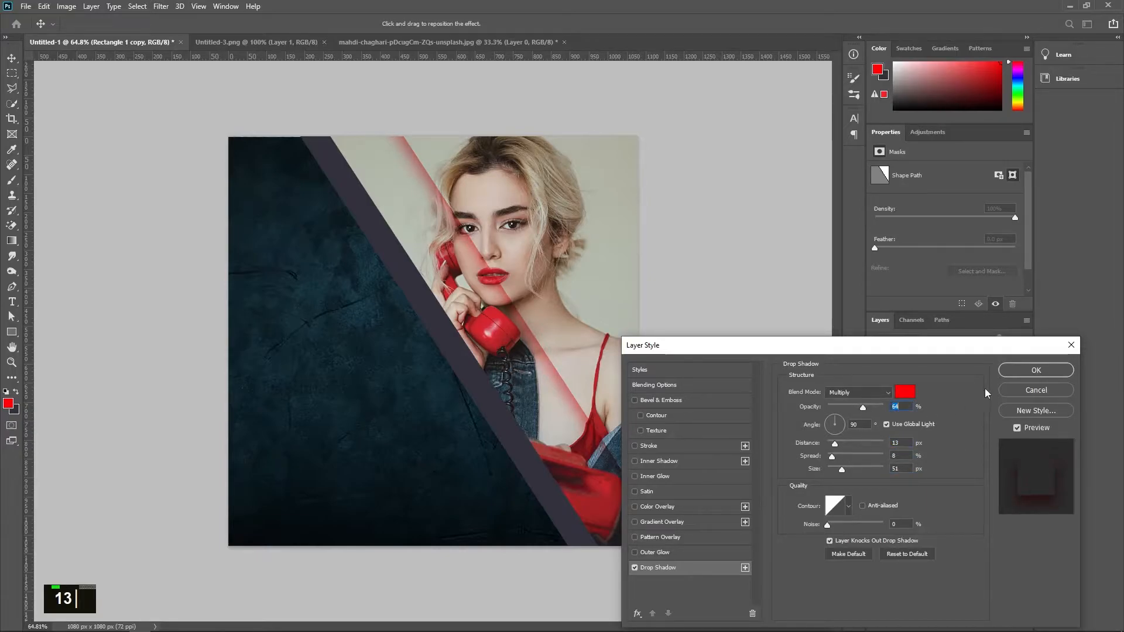
pyautogui.click(1004, 371)
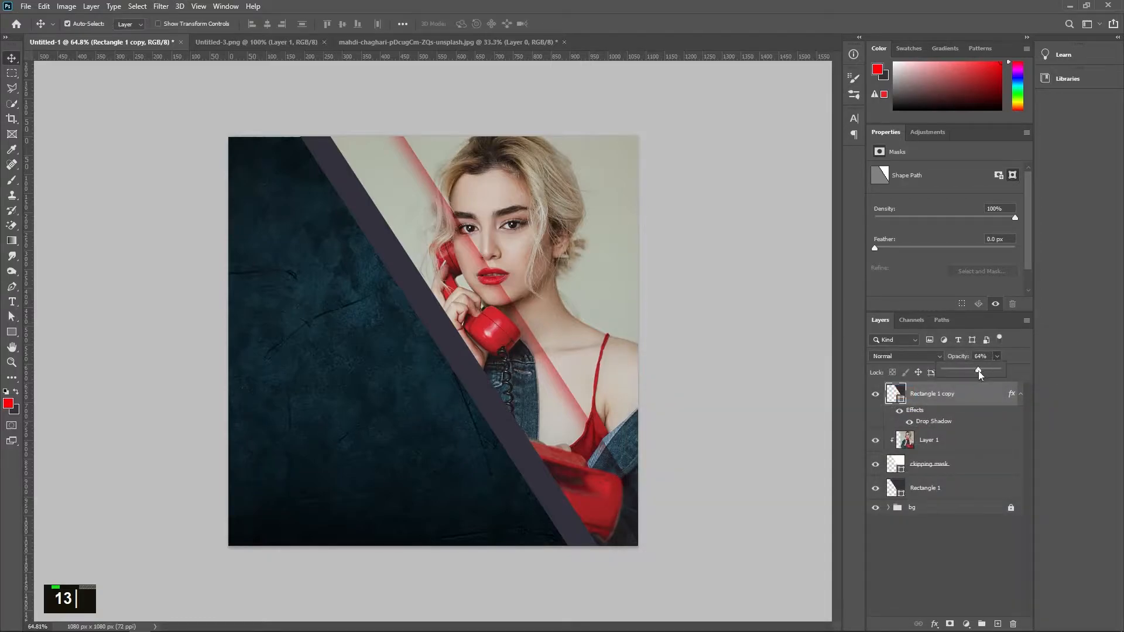
pyautogui.moveTo(954, 373); pyautogui.dragTo(984, 369)
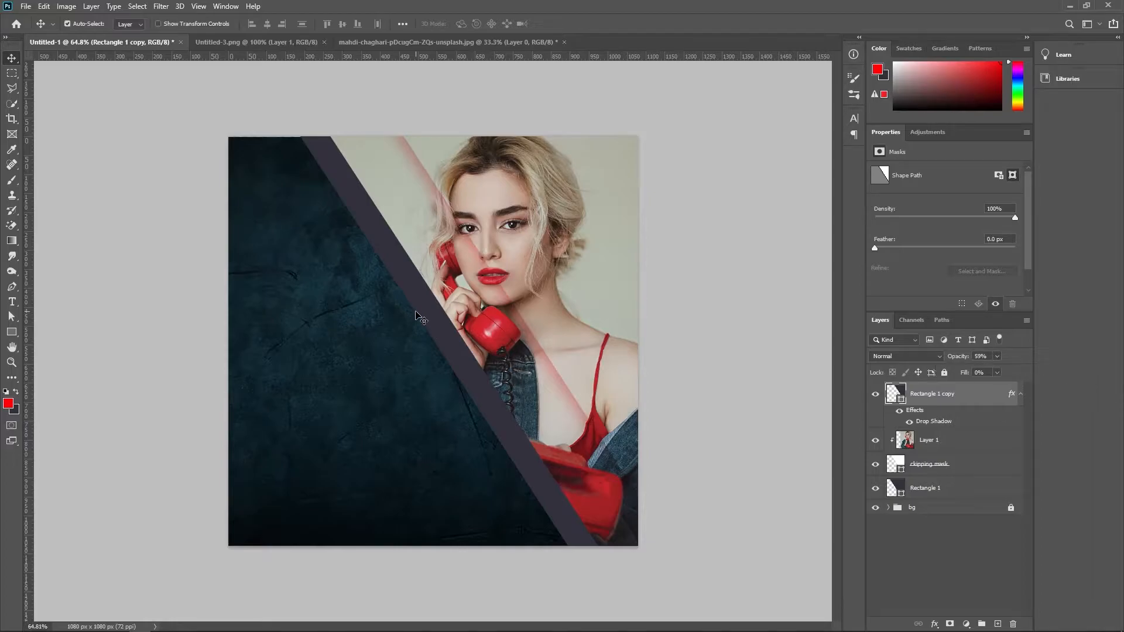
# - Add a drop shadow to the original dark Rectangle 1 layer with color 000000 and 50% opacity
pyautogui.click(546, 503)
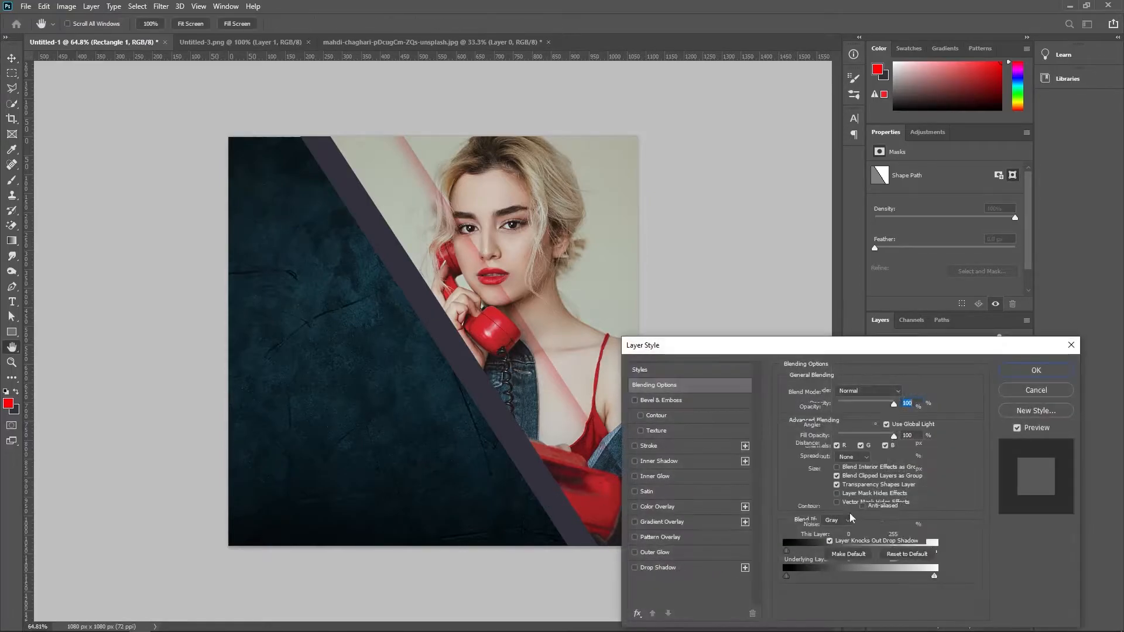
pyautogui.click(667, 568)
pyautogui.click(906, 392)
pyautogui.write('000000')
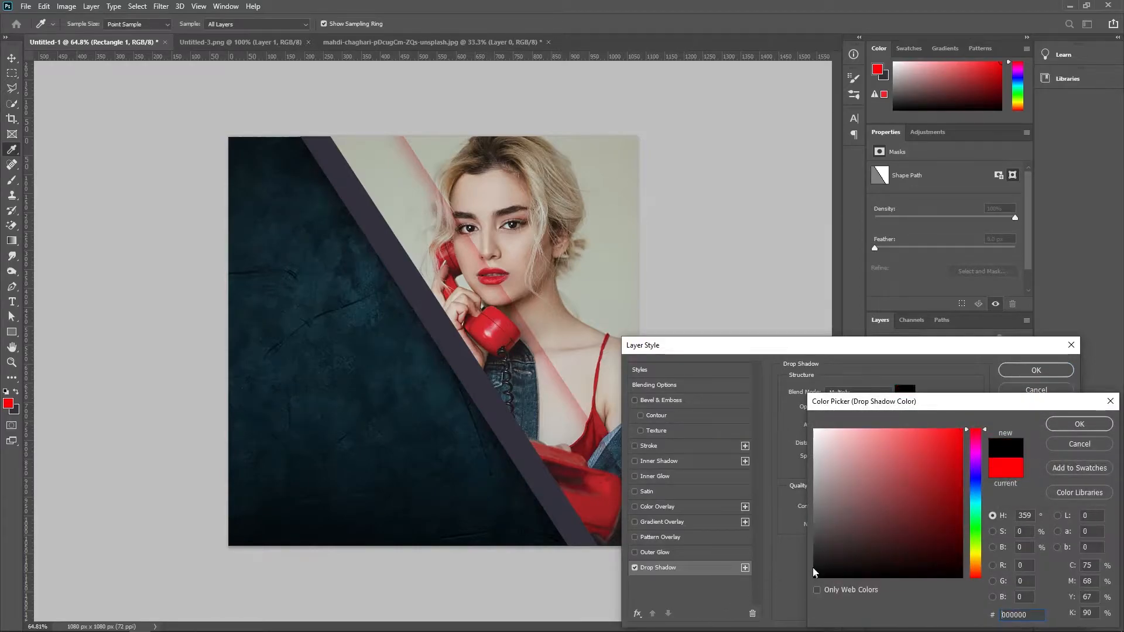
pyautogui.click(1071, 425)
pyautogui.doubleClick(897, 406)
pyautogui.write('50')
pyautogui.press('Return')
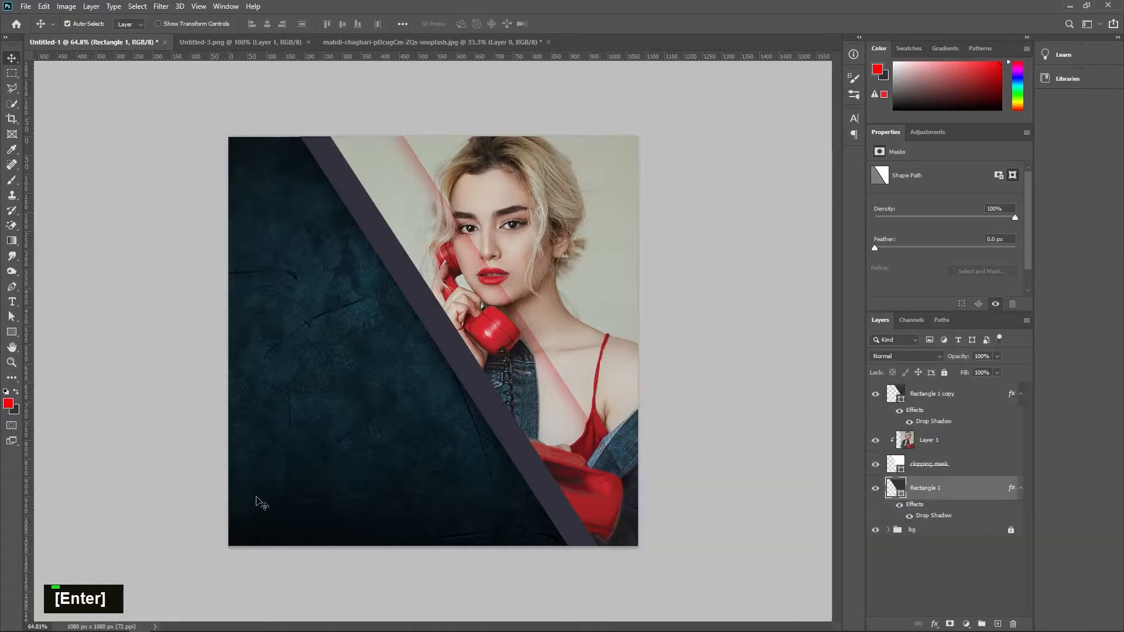
pyautogui.press('p')
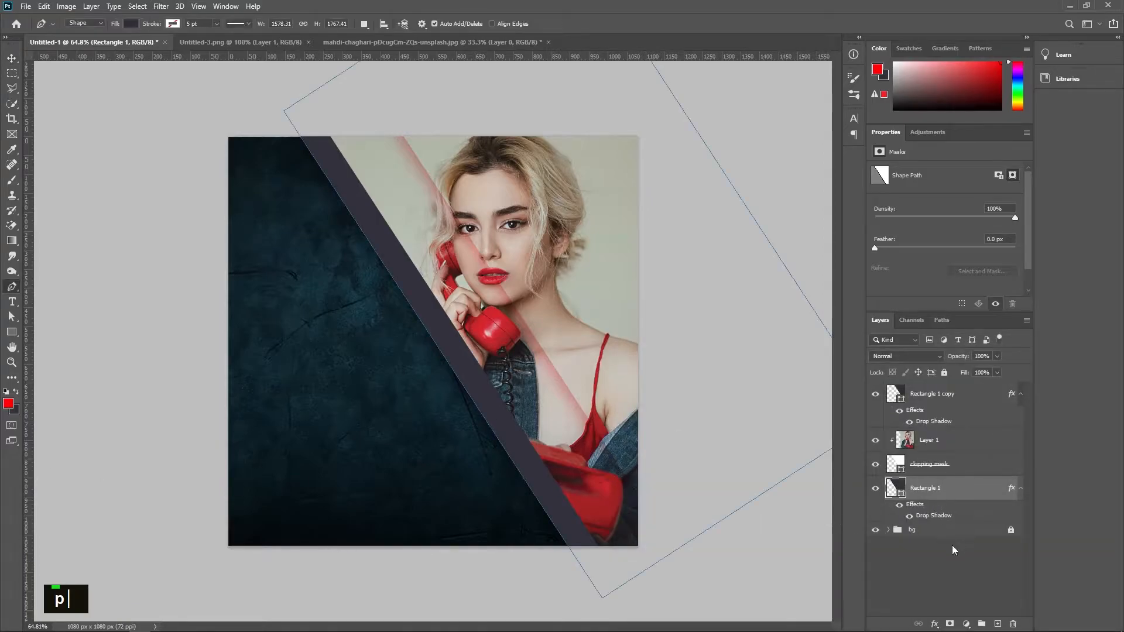
pyautogui.click(961, 531)
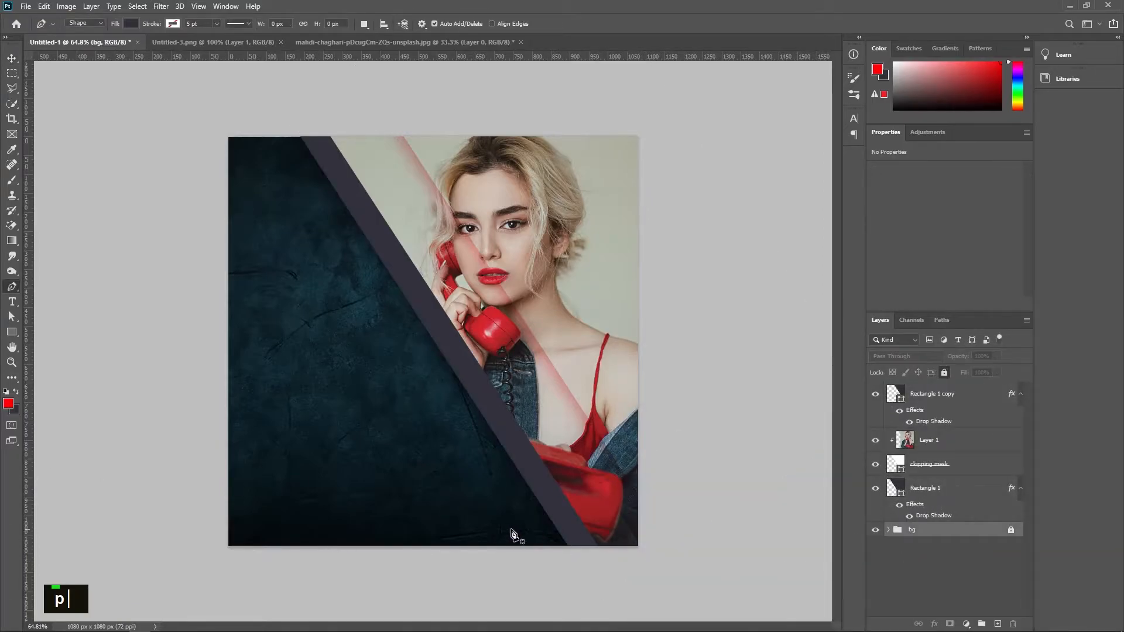
pyautogui.click(421, 543)
pyautogui.hotkey('ctrl', 'z')
pyautogui.click(414, 551)
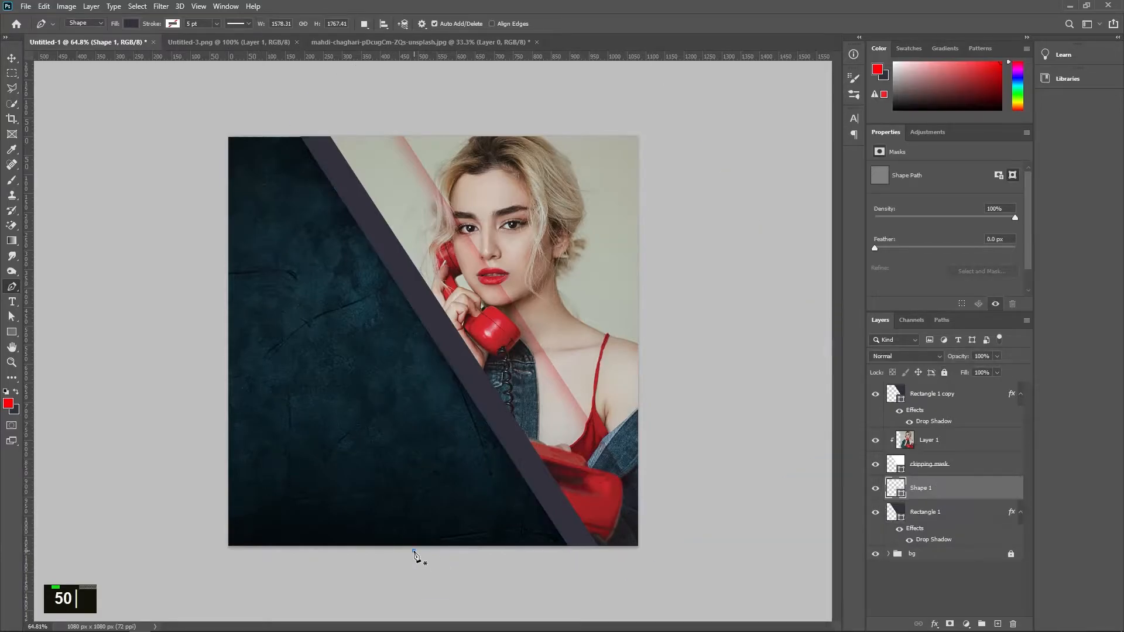
pyautogui.hotkey('ctrl', 'z')
pyautogui.click(958, 538)
pyautogui.click(480, 550)
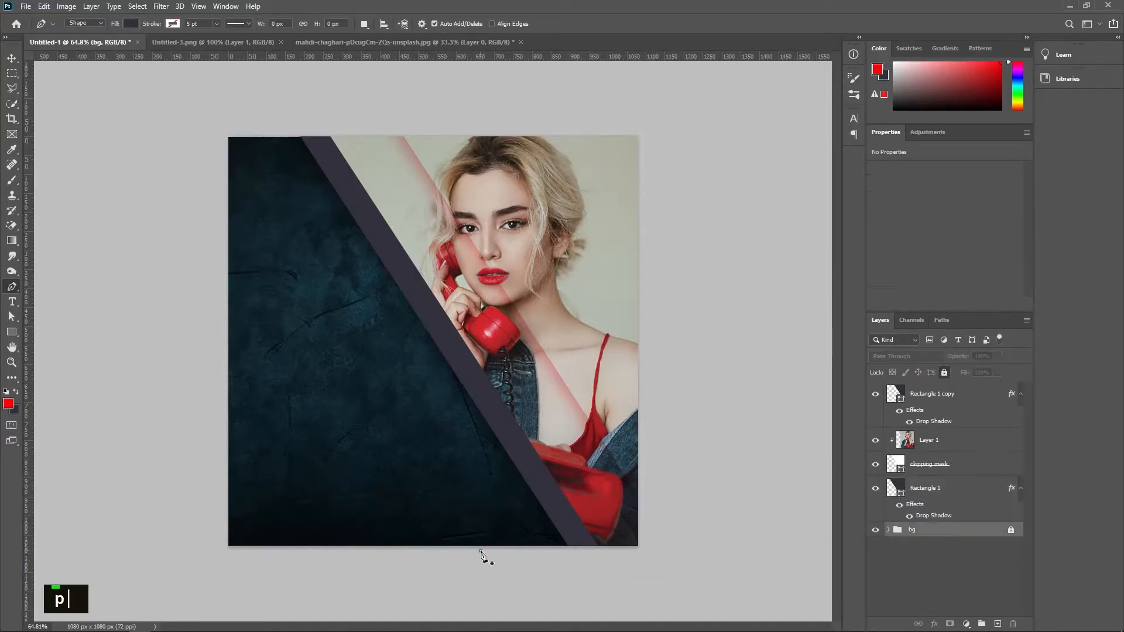
pyautogui.hotkey('ctrl', 'z')
# - Draw a triangle about 805 × 847 px with the Pen tool directly above the bg group, covering the lower-right corner, and darken its fill
pyautogui.click(944, 538)
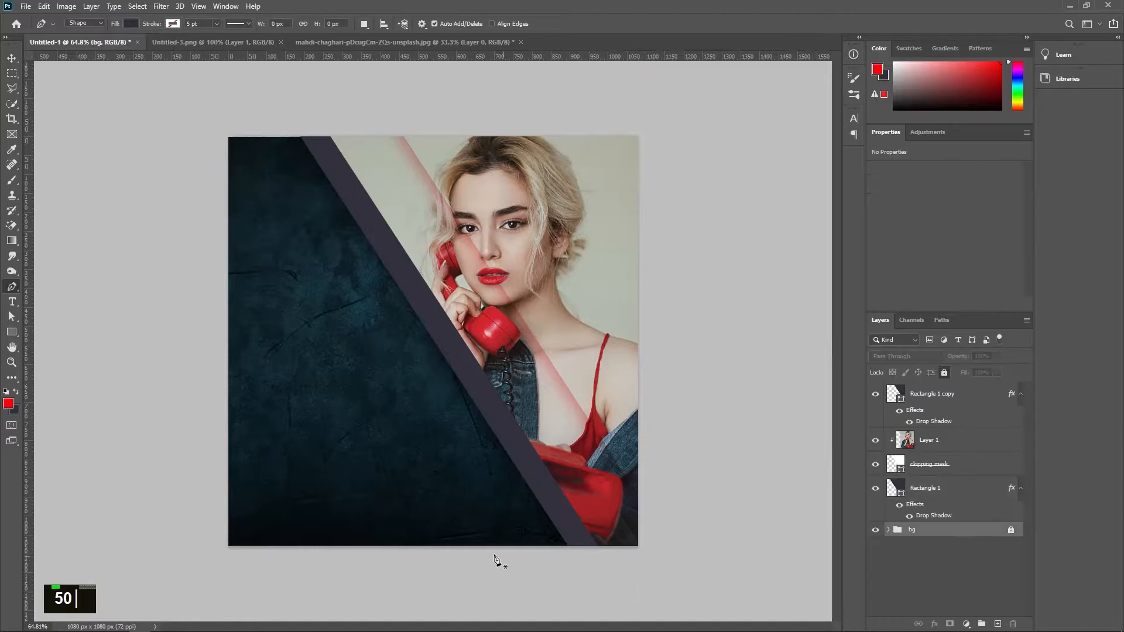
pyautogui.click(440, 546)
pyautogui.click(654, 273)
pyautogui.click(744, 593)
pyautogui.click(439, 546)
pyautogui.click(440, 547)
pyautogui.doubleClick(901, 543)
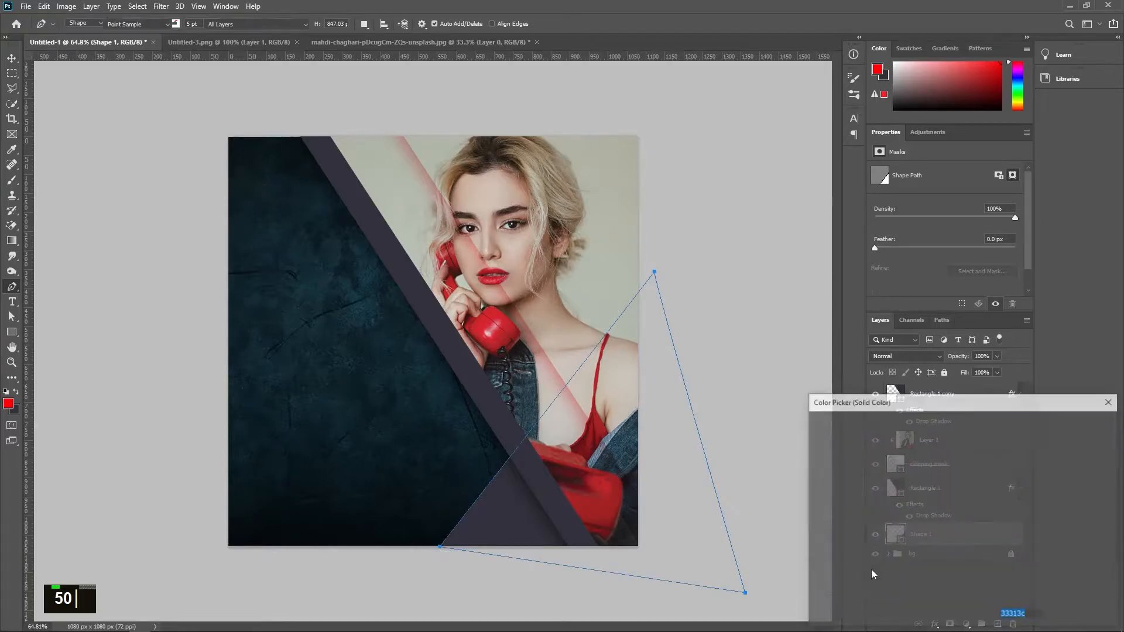
pyautogui.click(824, 561)
pyautogui.moveTo(824, 561); pyautogui.dragTo(816, 559)
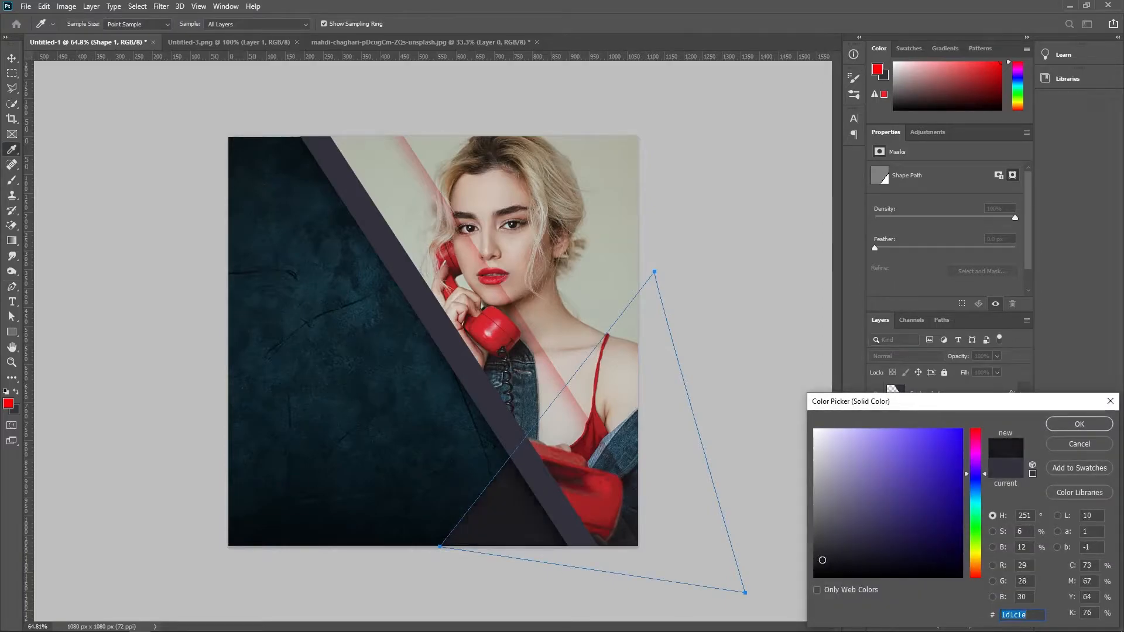
pyautogui.press('Return')
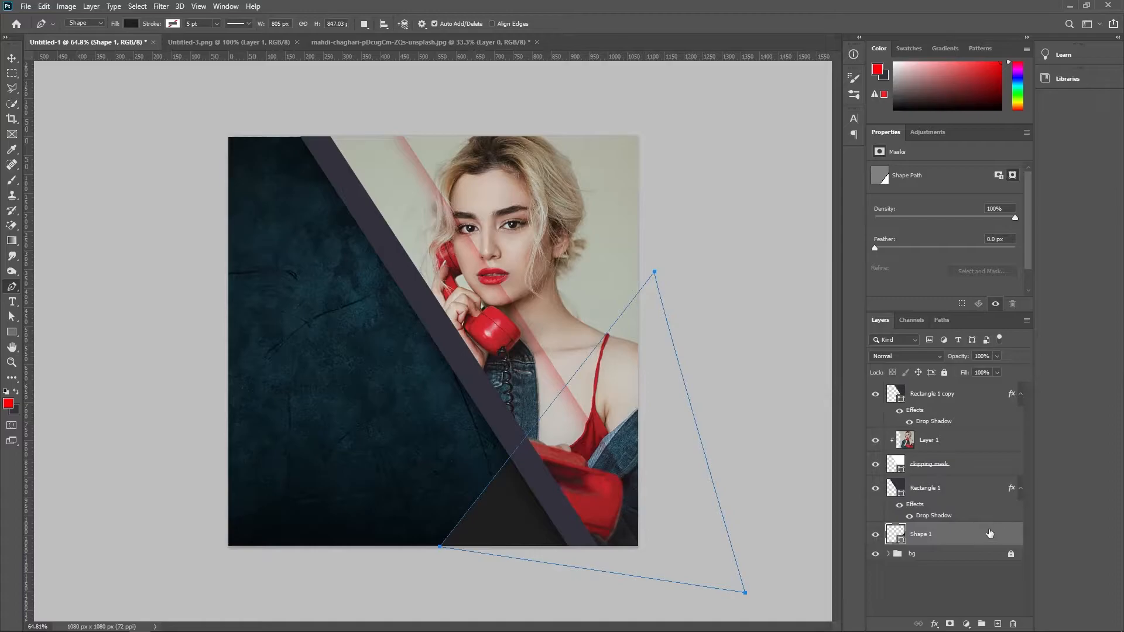
# - Add a black Multiply drop shadow at 50% opacity to the triangle and darken its fill to nearly black
pyautogui.doubleClick(940, 527)
pyautogui.click(703, 567)
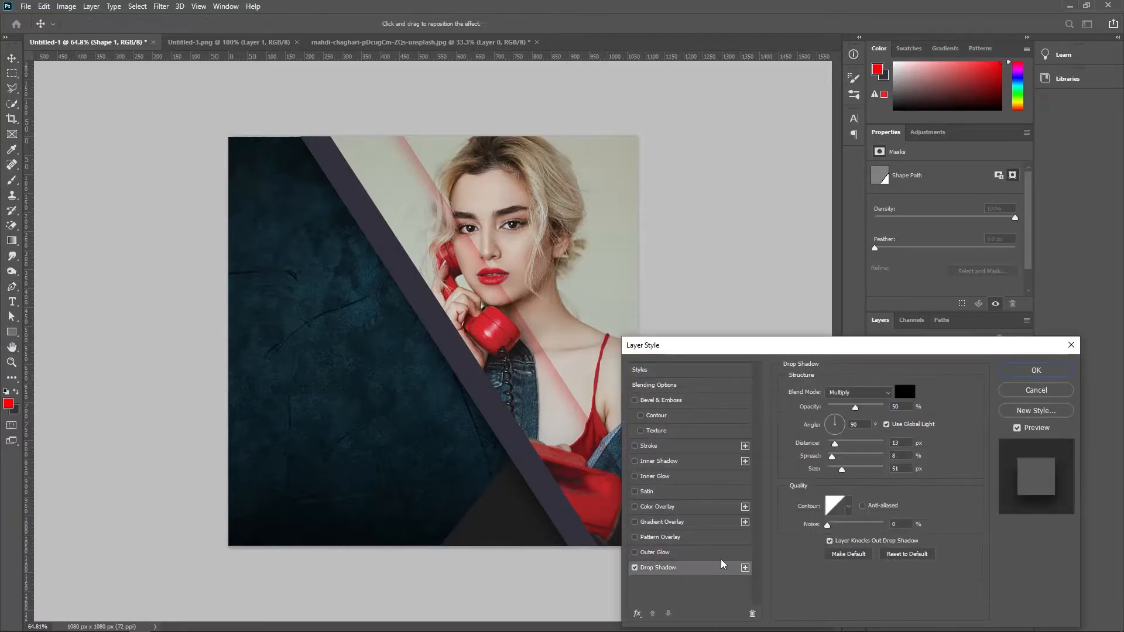
pyautogui.click(1034, 371)
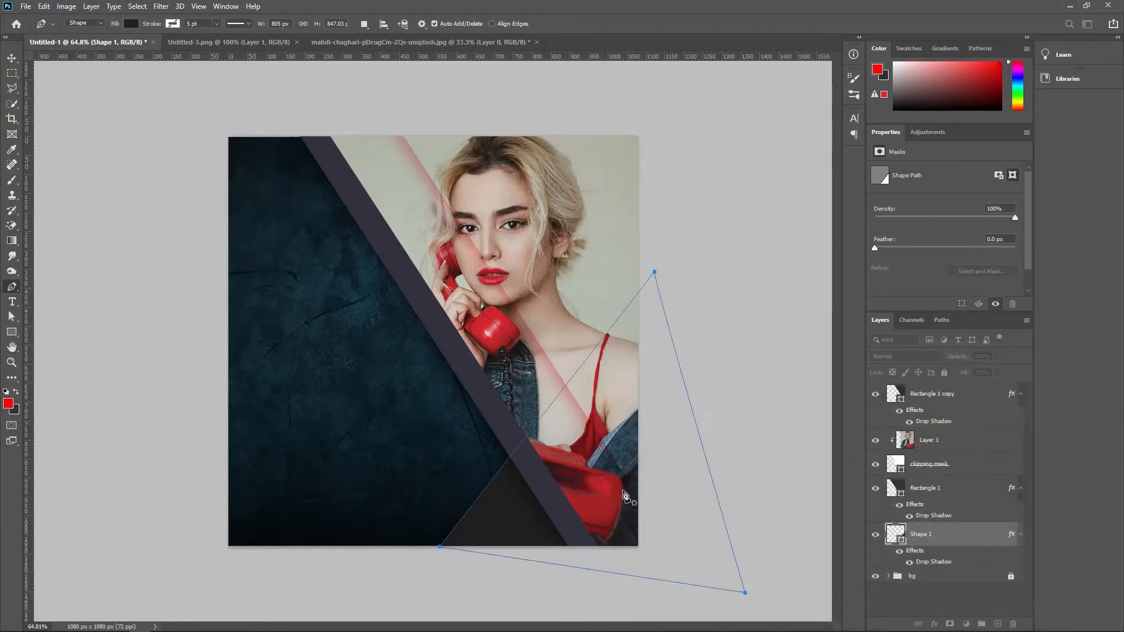
pyautogui.doubleClick(902, 541)
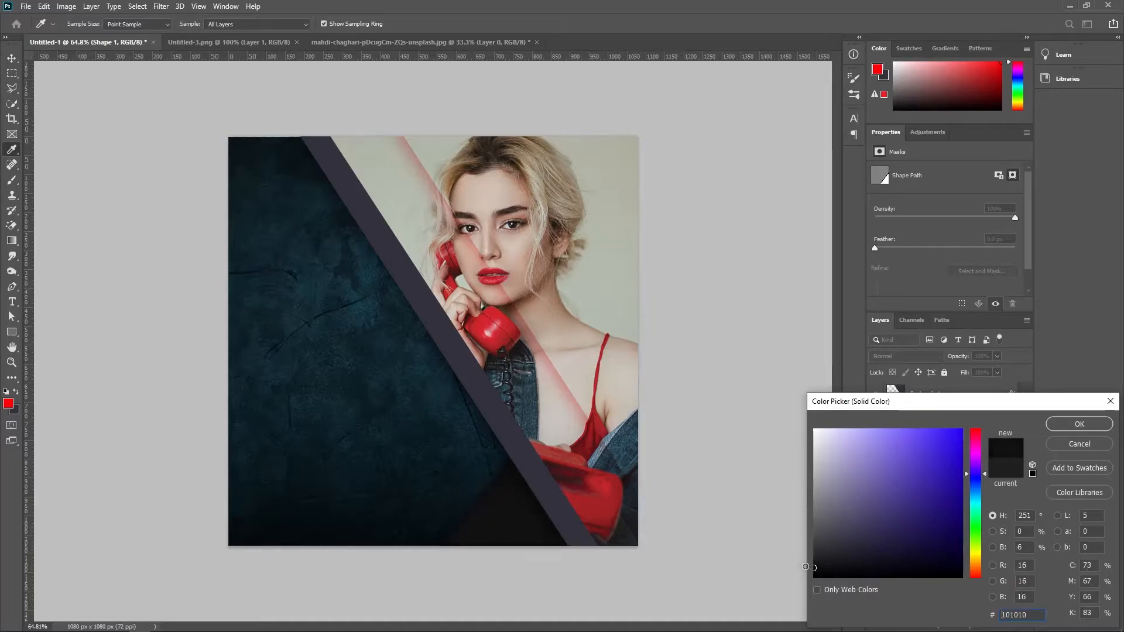
pyautogui.click(1069, 427)
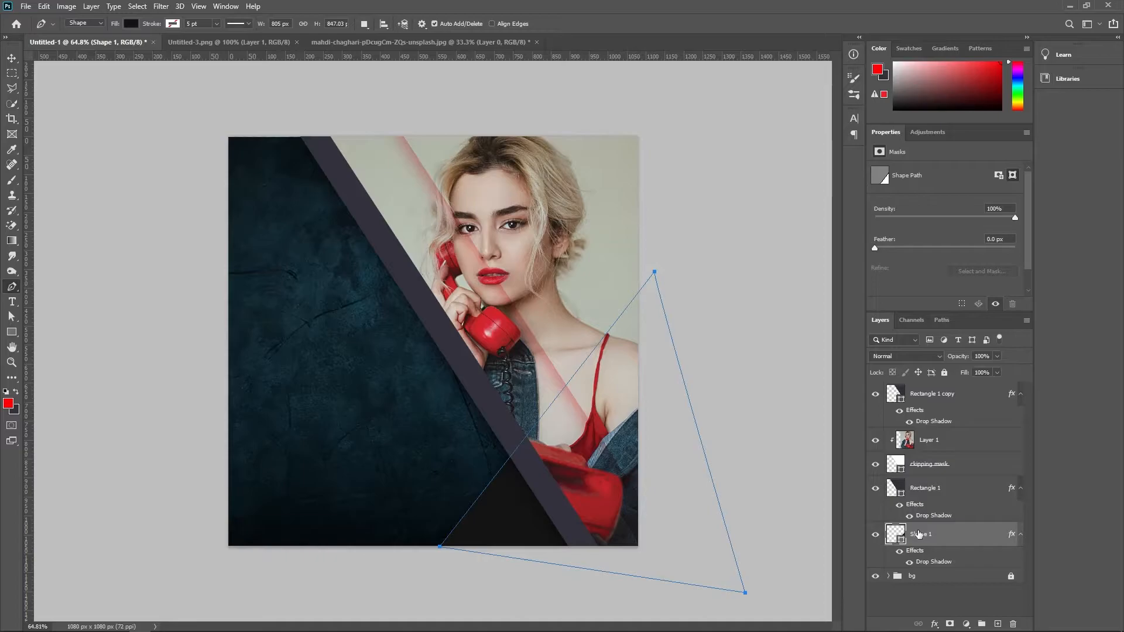
pyautogui.click(130, 23)
pyautogui.click(63, 48)
pyautogui.click(152, 85)
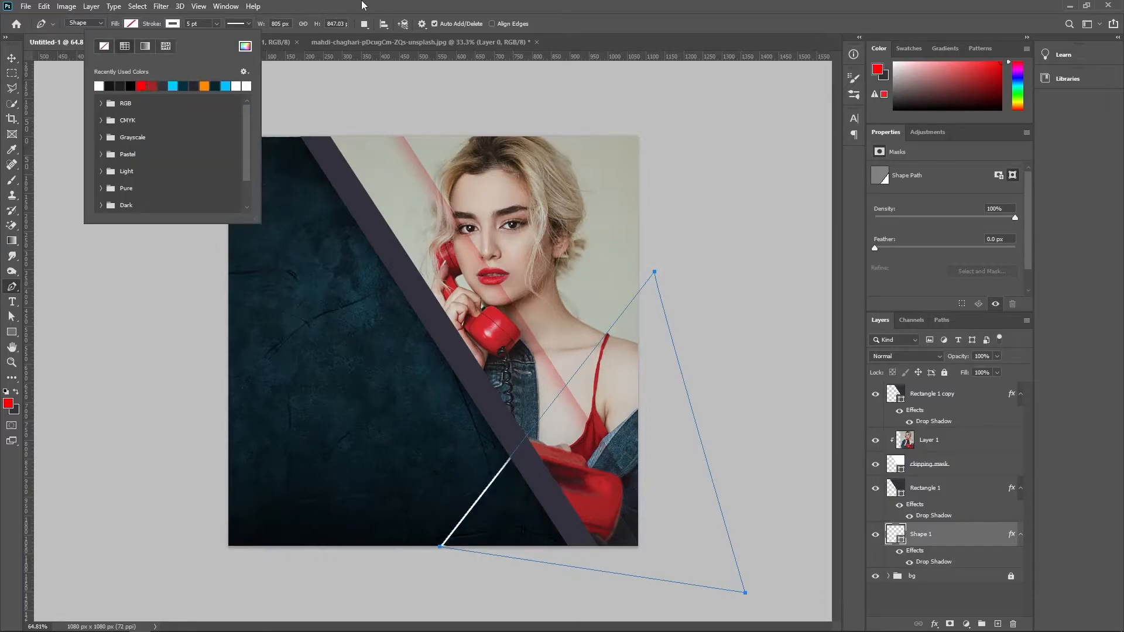
pyautogui.press('ctrl+super')
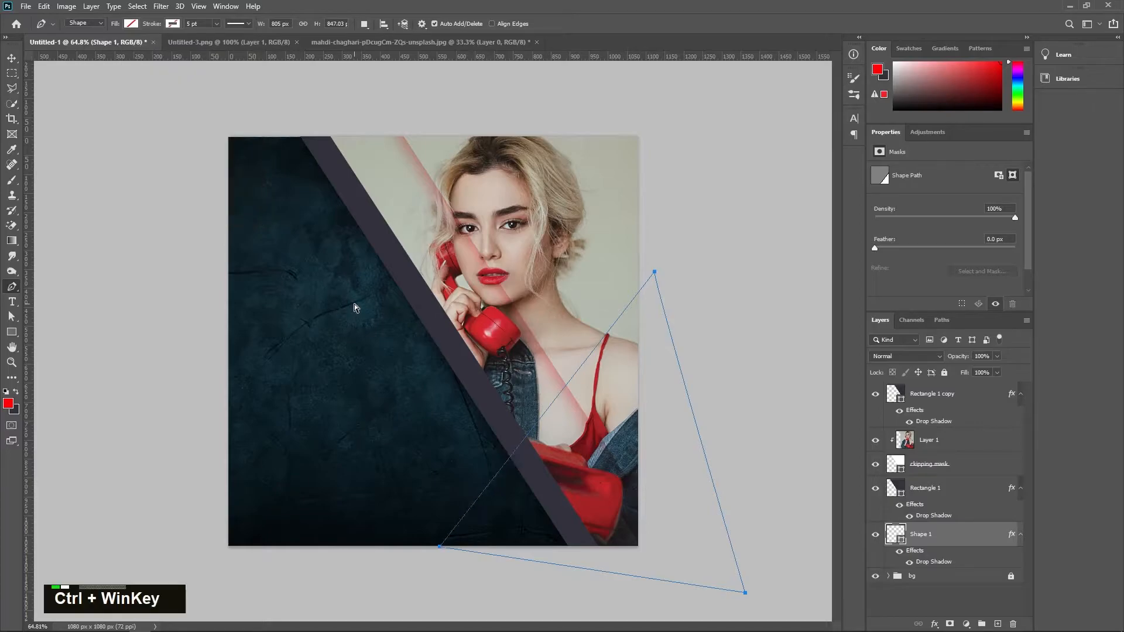
# - Deselect all layers and set the Pen tool to draw shapes with no fill and a white stroke
pyautogui.click(932, 592)
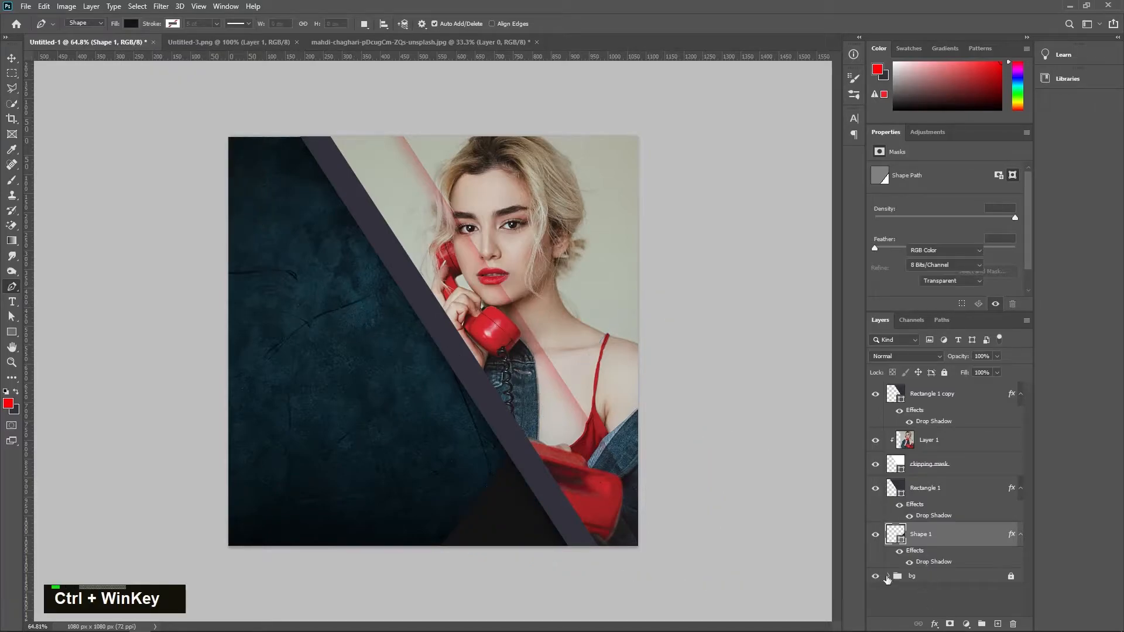
pyautogui.click(133, 27)
pyautogui.click(62, 46)
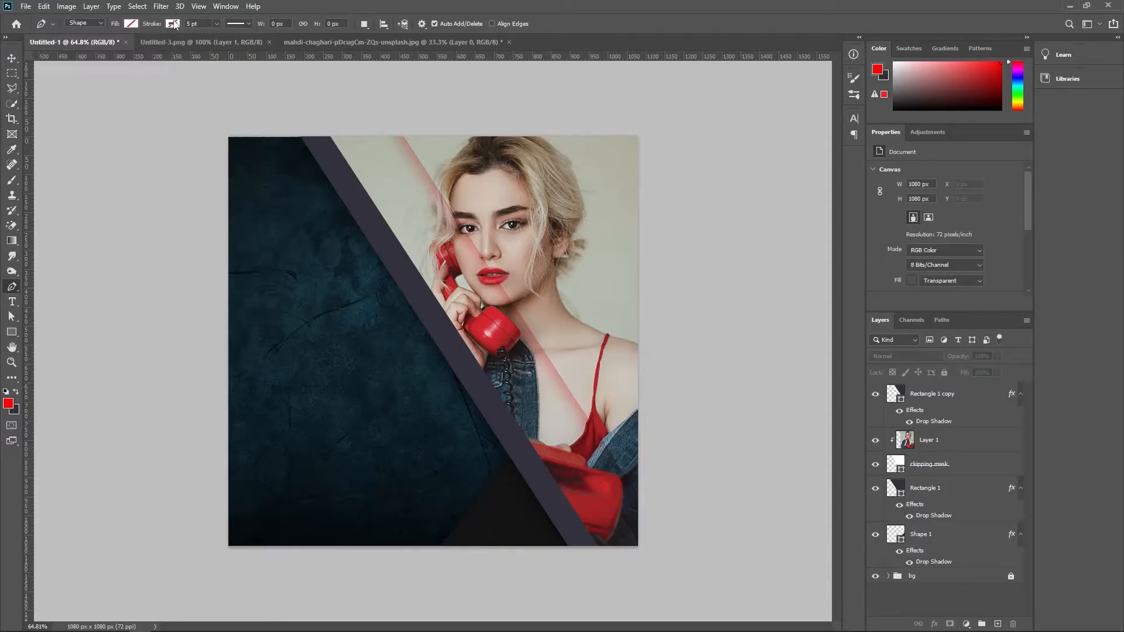
pyautogui.click(193, 23)
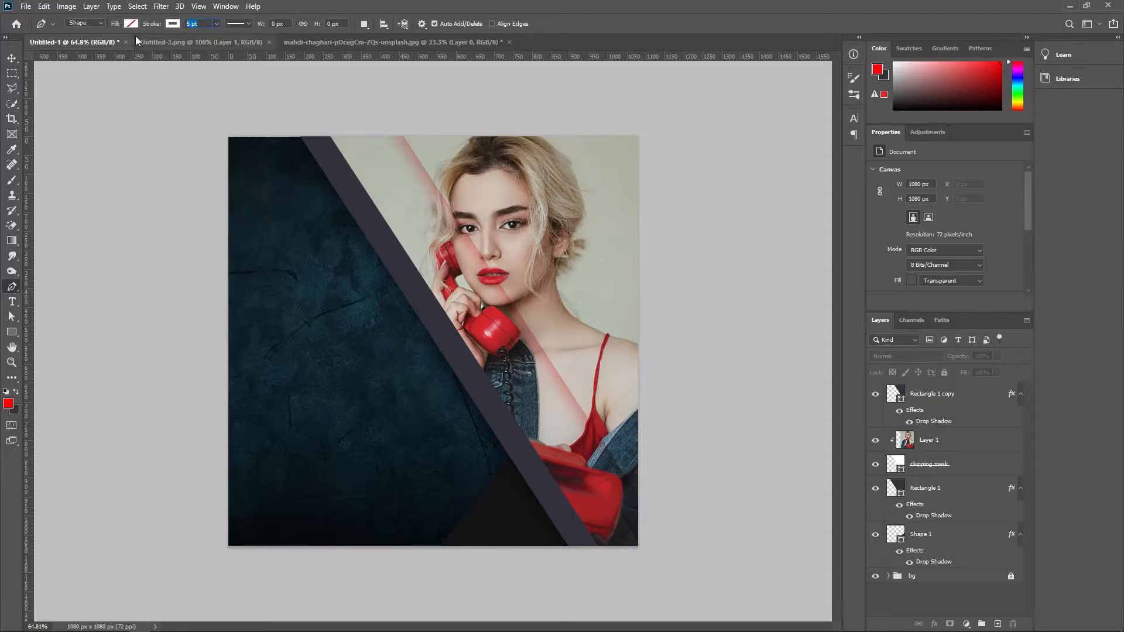
# - Draw a horizontal white 5 pt line on a new layer above the triangle, running from the dark background behind the diagonal band near the canvas bottom
pyautogui.click(940, 542)
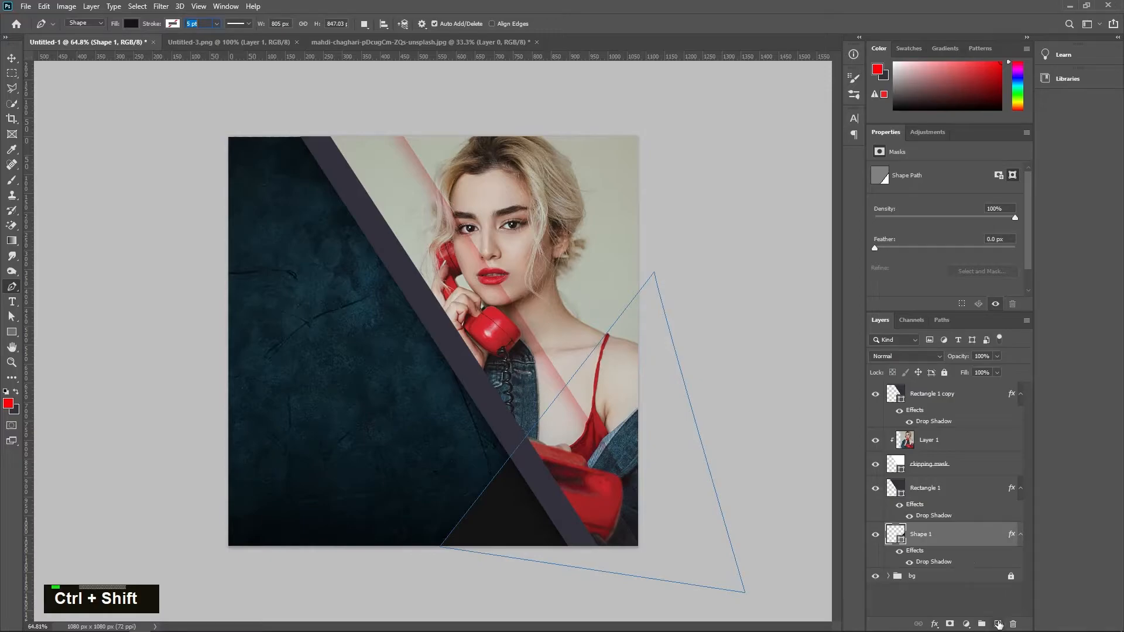
pyautogui.click(998, 624)
pyautogui.keyDown('shift'); pyautogui.click(444, 524); pyautogui.keyUp('shift')
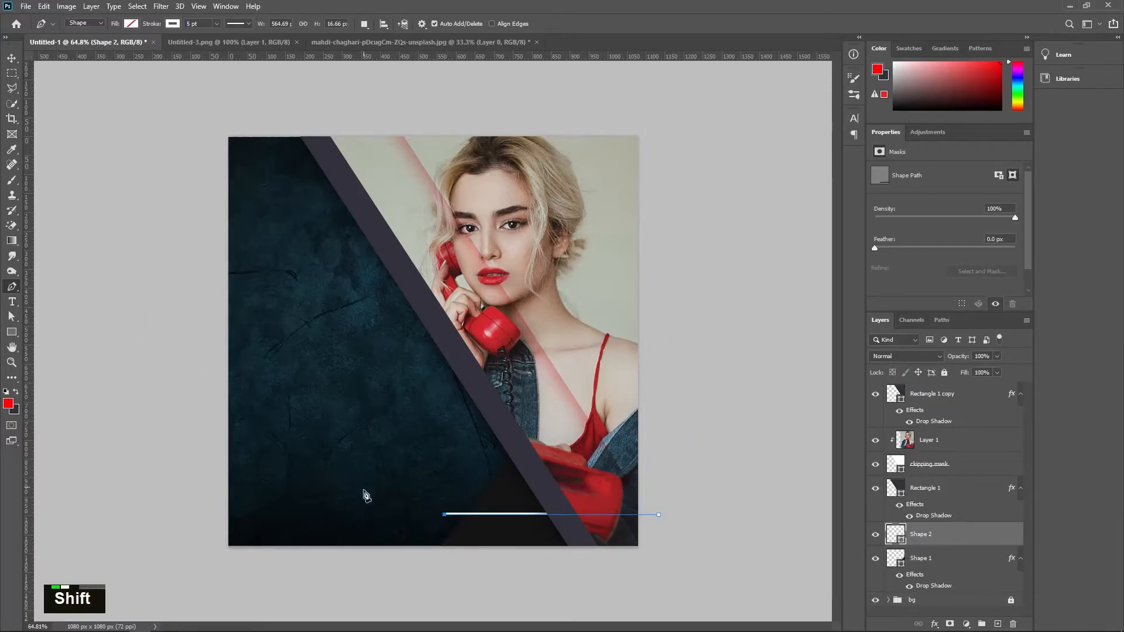
pyautogui.keyDown('shift'); pyautogui.click(359, 520); pyautogui.keyUp('shift')
pyautogui.click(7, 59)
pyautogui.keyDown('ctrl'); pyautogui.click(132, 349); pyautogui.keyUp('ctrl')
pyautogui.keyDown('ctrl'); pyautogui.click(937, 561); pyautogui.keyUp('ctrl')
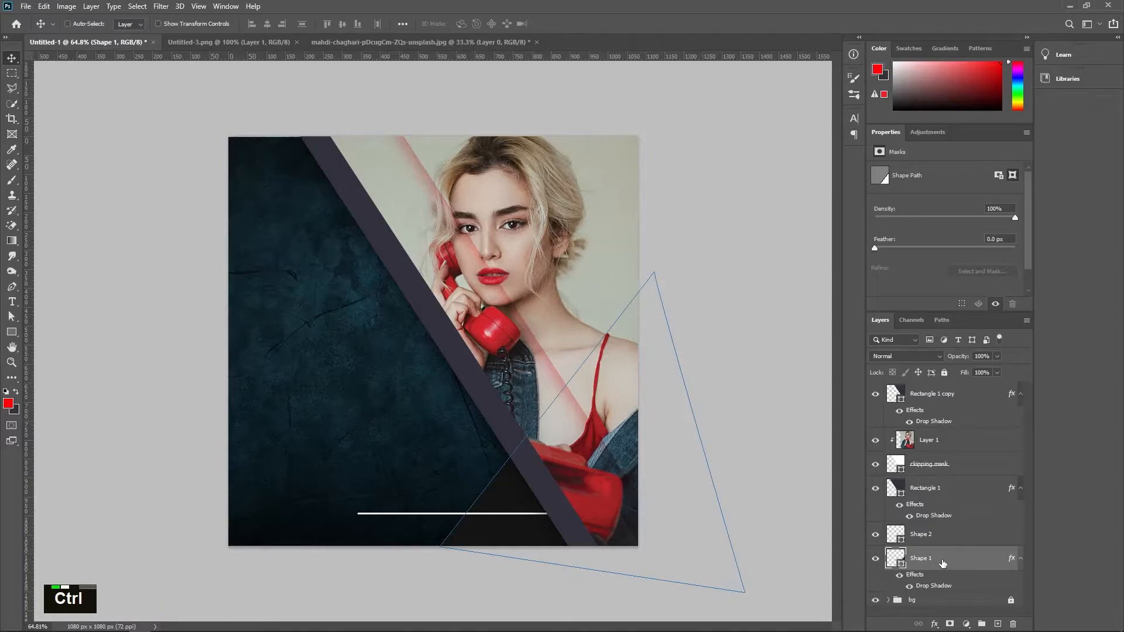
pyautogui.keyDown('alt'); pyautogui.click(801, 549); pyautogui.keyUp('alt')
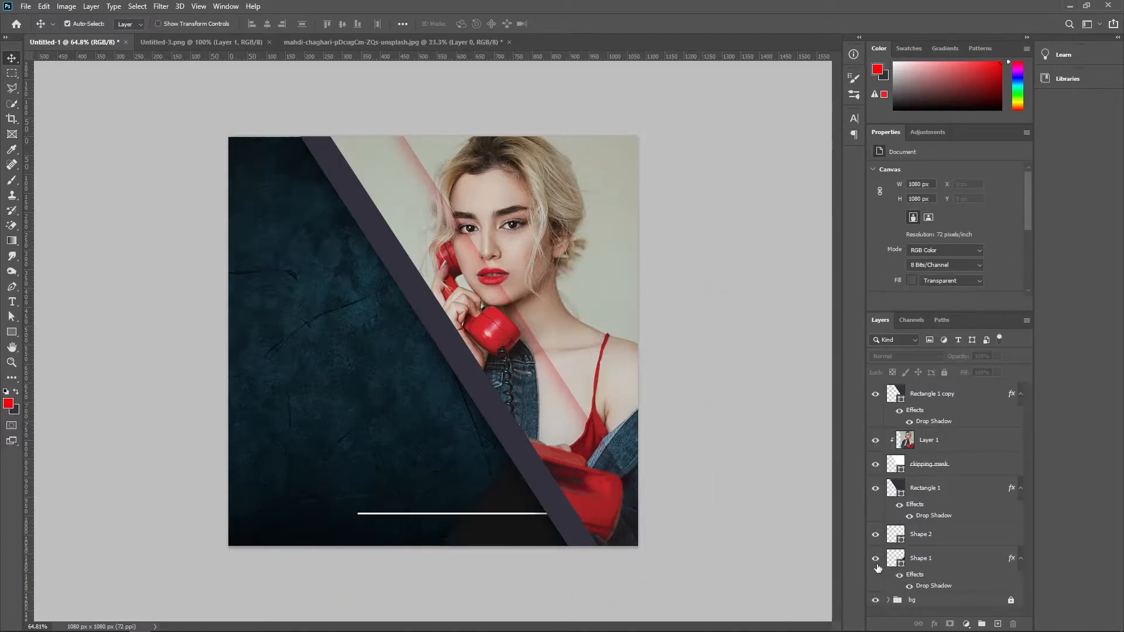
# - Duplicate the white line and place the copy at the canvas's left edge, slightly above mid-height, partly running off the canvas
pyautogui.scroll(5, 445, 531)
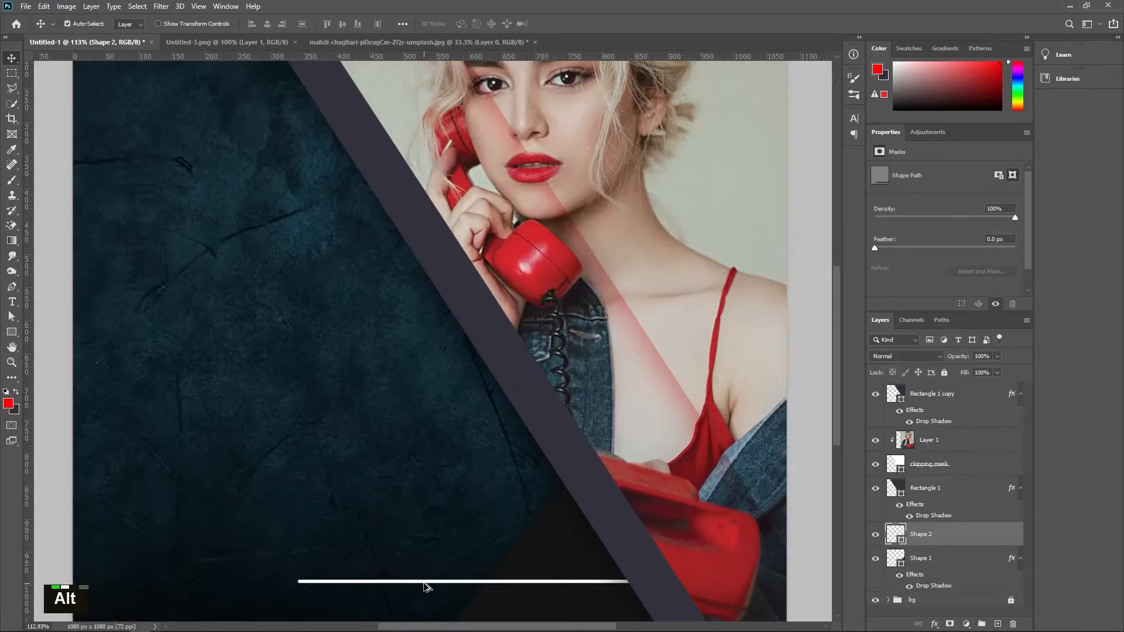
pyautogui.moveTo(428, 586); pyautogui.dragTo(83, 230)
pyautogui.moveTo(248, 326); pyautogui.dragTo(549, 416)
pyautogui.moveTo(544, 316); pyautogui.dragTo(482, 313)
pyautogui.click(571, 364)
pyautogui.moveTo(597, 319); pyautogui.dragTo(485, 340)
pyautogui.scroll(-3, 398, 375)
pyautogui.moveTo(346, 331); pyautogui.dragTo(344, 314)
pyautogui.click(765, 308)
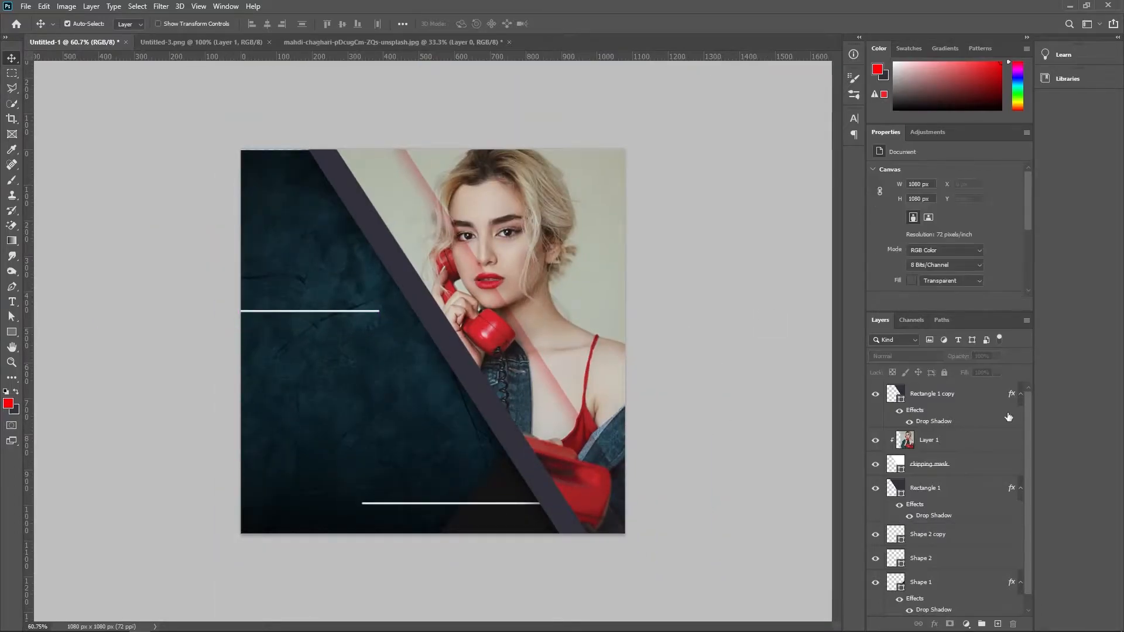
# - Group all the layers above the locked bg group into a group named "shape" and deselect it
pyautogui.keyDown('ctrl'); pyautogui.keyDown('shift'); pyautogui.click(939, 578); pyautogui.keyUp('shift'); pyautogui.keyUp('ctrl')
pyautogui.keyDown('ctrl'); pyautogui.keyDown('shift'); pyautogui.click(983, 396); pyautogui.keyUp('shift'); pyautogui.keyUp('ctrl')
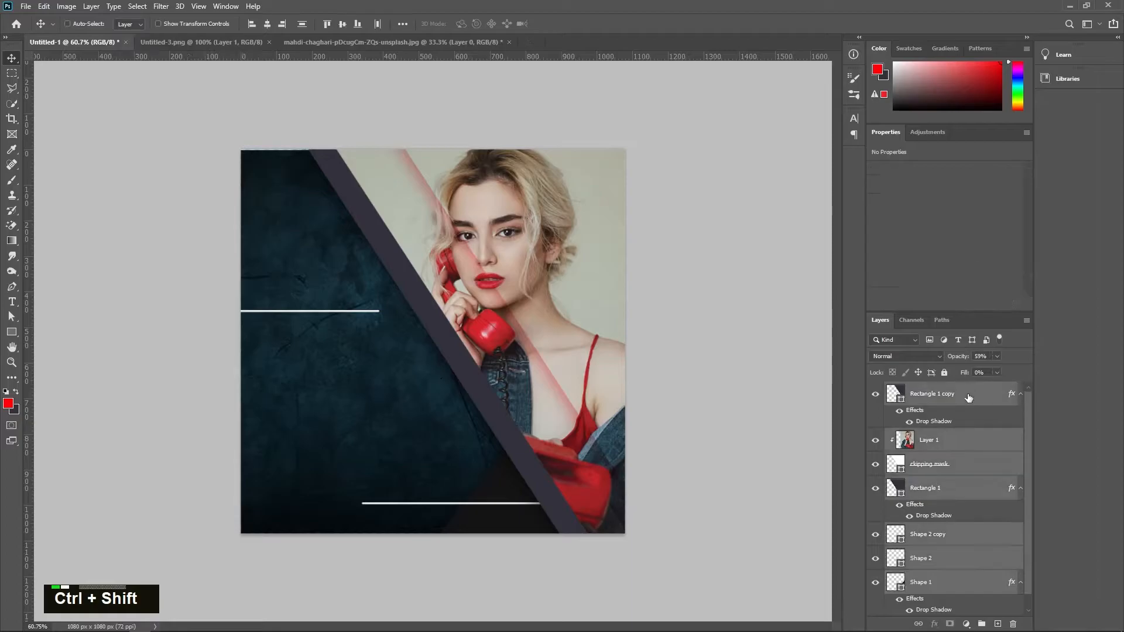
pyautogui.hotkey('ctrl', 'g')
pyautogui.write('shape')
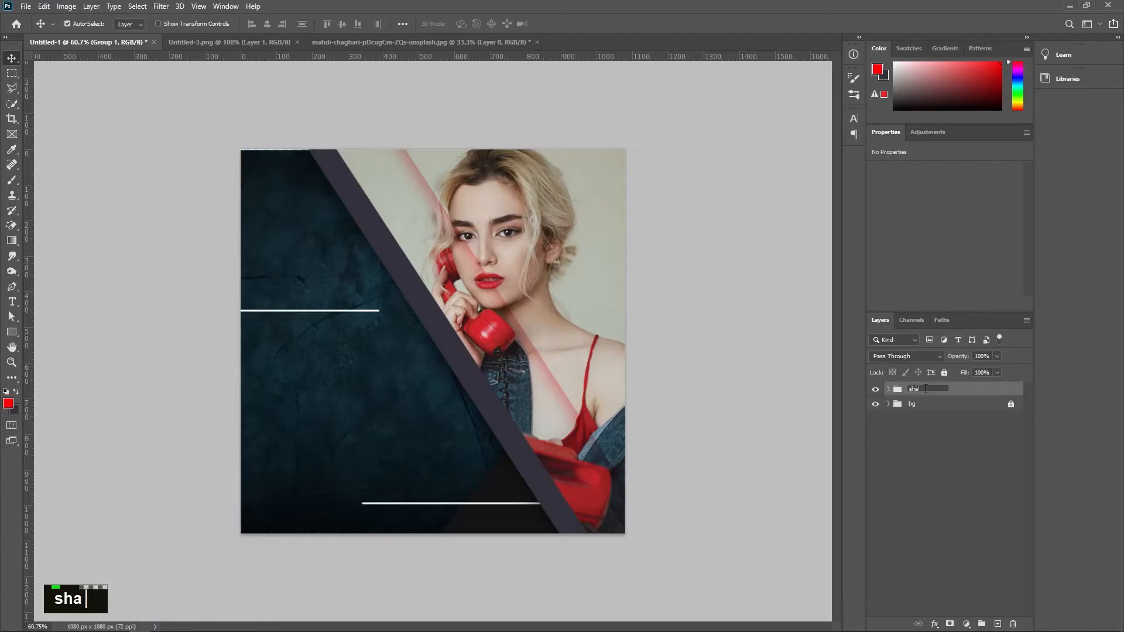
pyautogui.press('Return')
pyautogui.click(792, 538)
# - Add the text "BRAND" and place it just above the white line at the canvas's left edge
pyautogui.press('t')
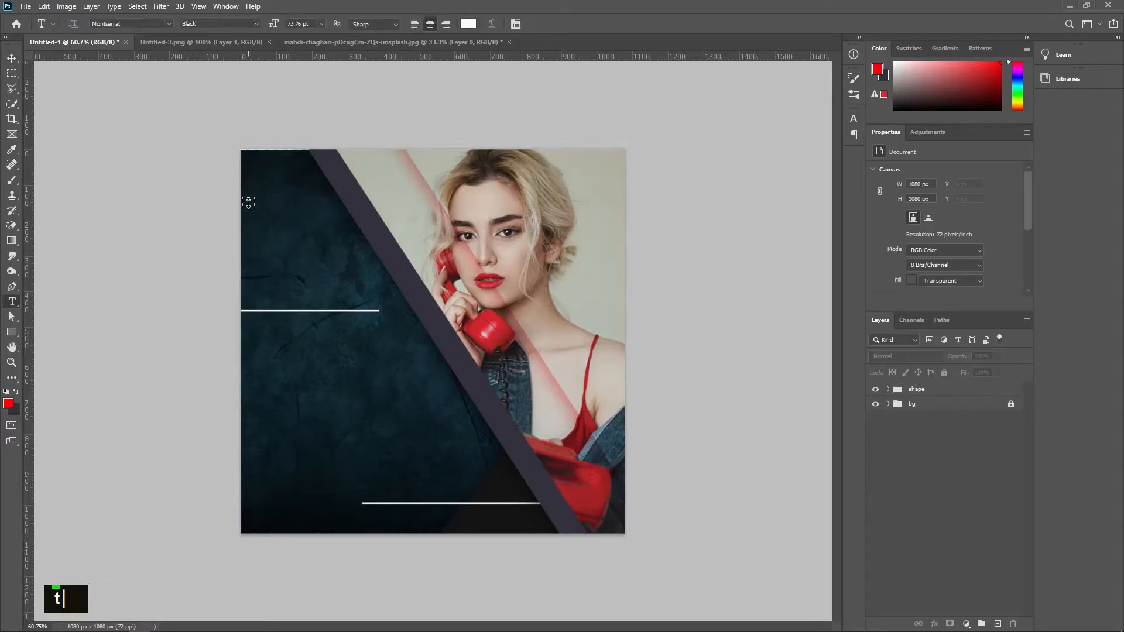
pyautogui.click(294, 284)
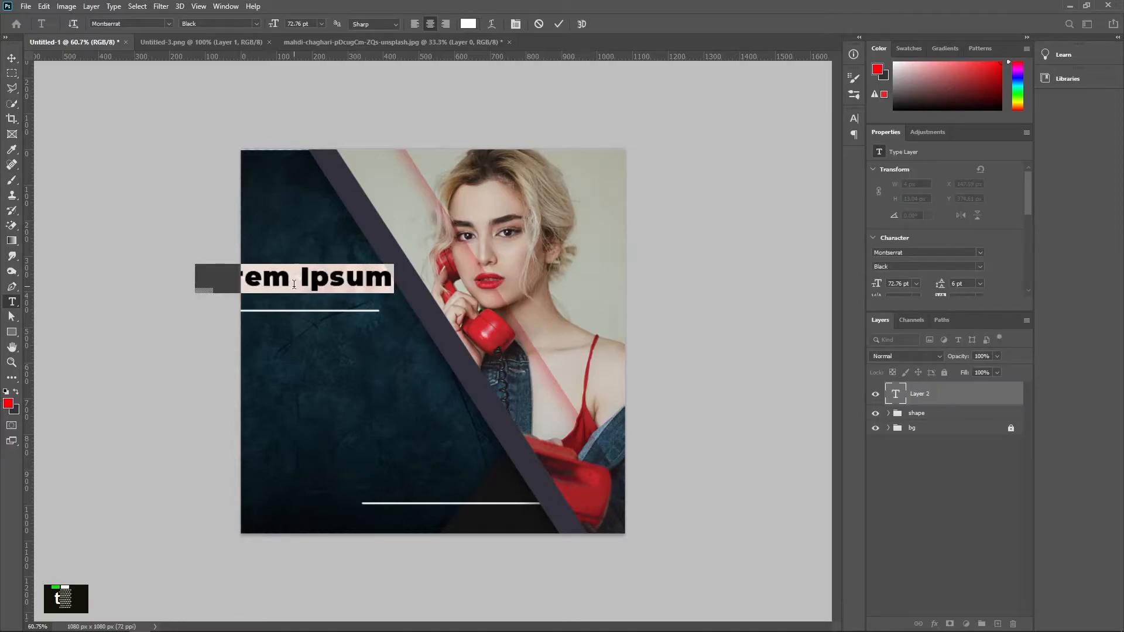
pyautogui.write('BRAND')
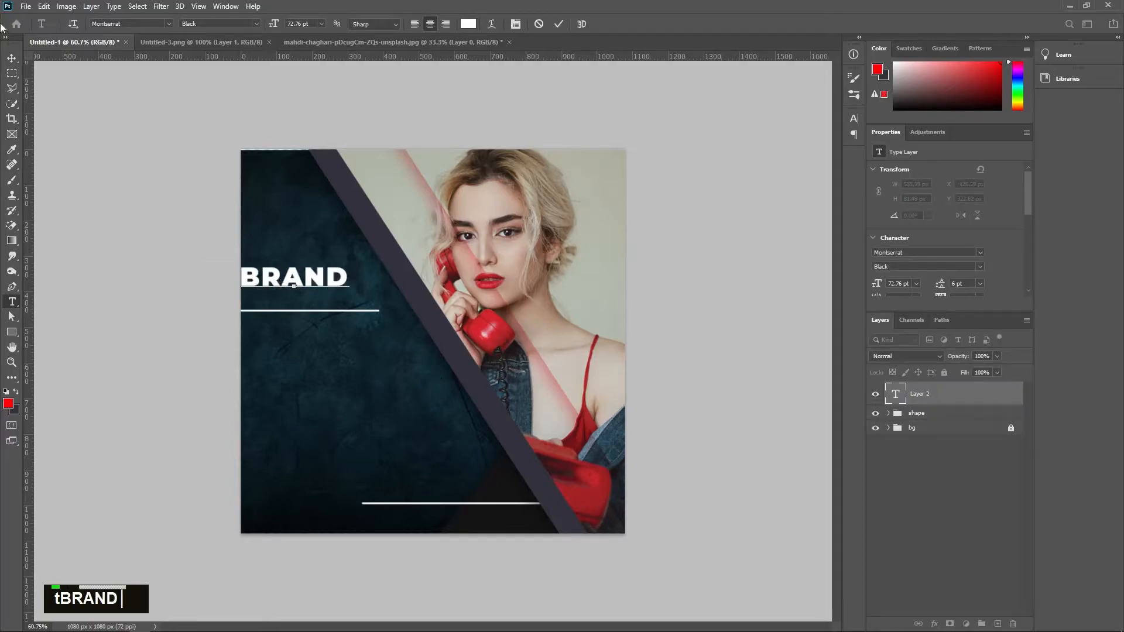
pyautogui.click(11, 58)
pyautogui.moveTo(324, 252); pyautogui.dragTo(338, 261)
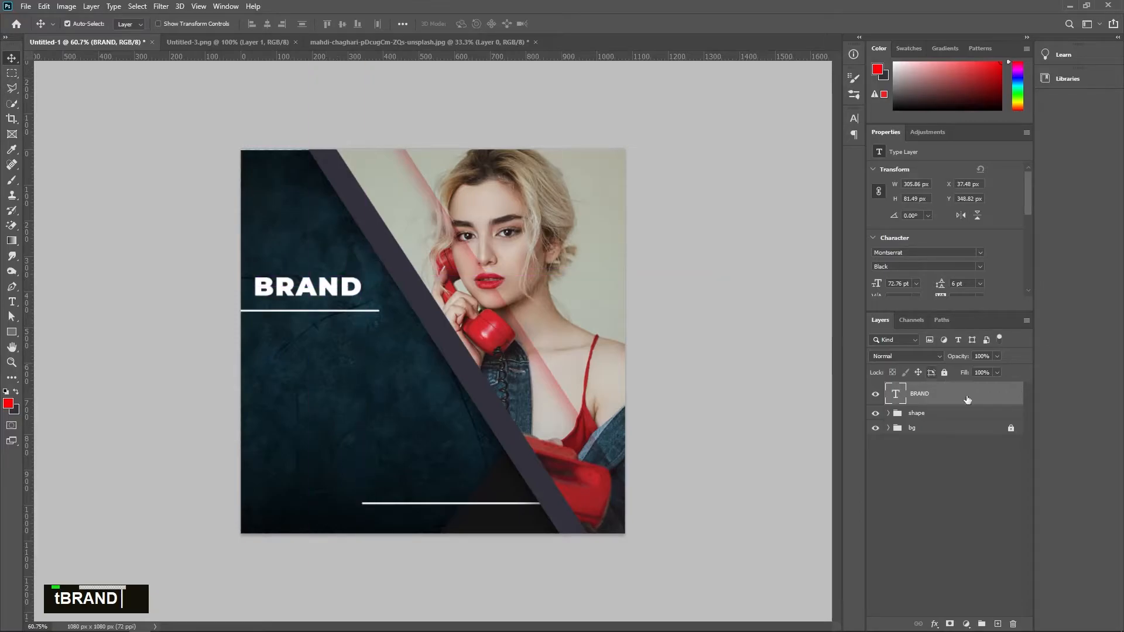
# - Set the BRAND text in the DOCK11 Heavy font with a light orange colour
pyautogui.doubleClick(897, 398)
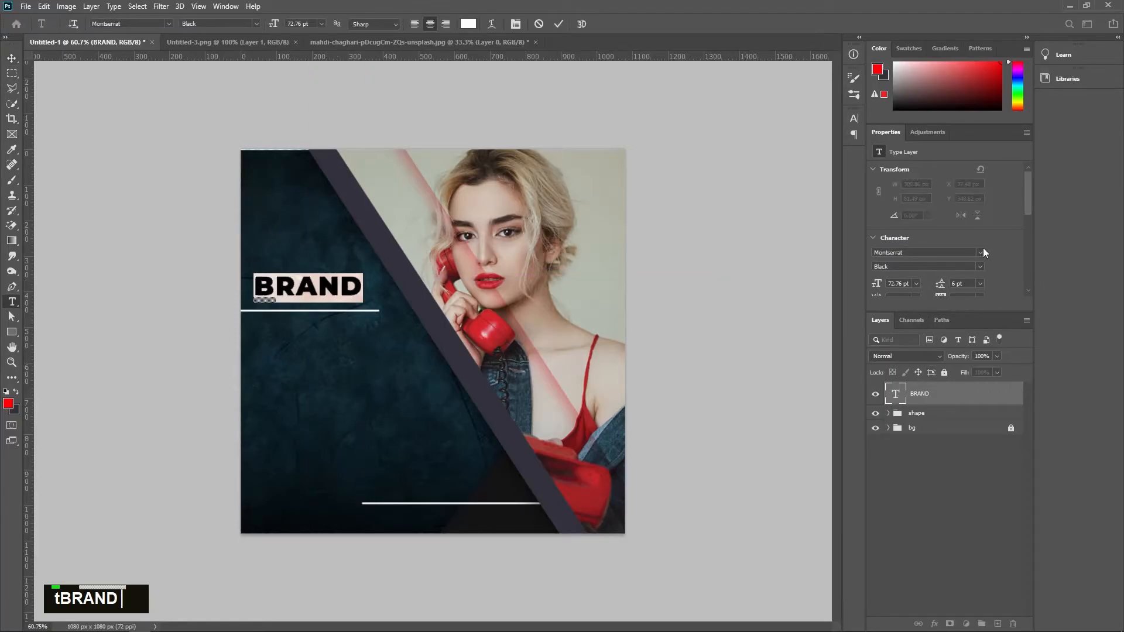
pyautogui.click(980, 252)
pyautogui.click(913, 322)
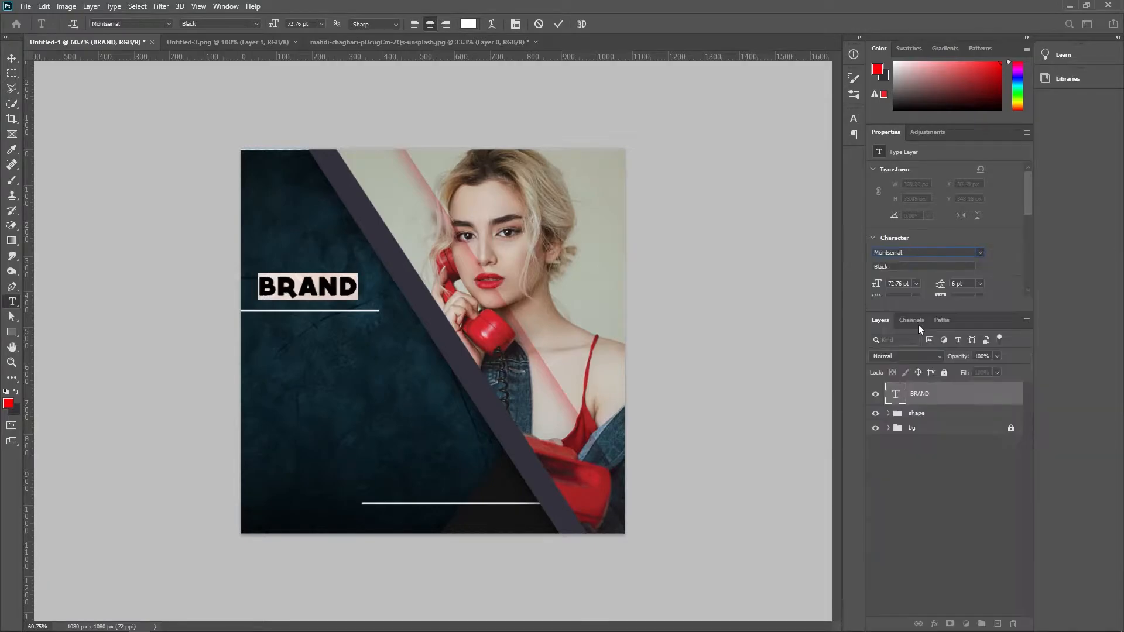
pyautogui.click(467, 23)
pyautogui.click(975, 568)
pyautogui.moveTo(843, 465)
pyautogui.mouseDown()
pyautogui.moveTo(892, 432)
pyautogui.moveTo(875, 428)
pyautogui.mouseUp()
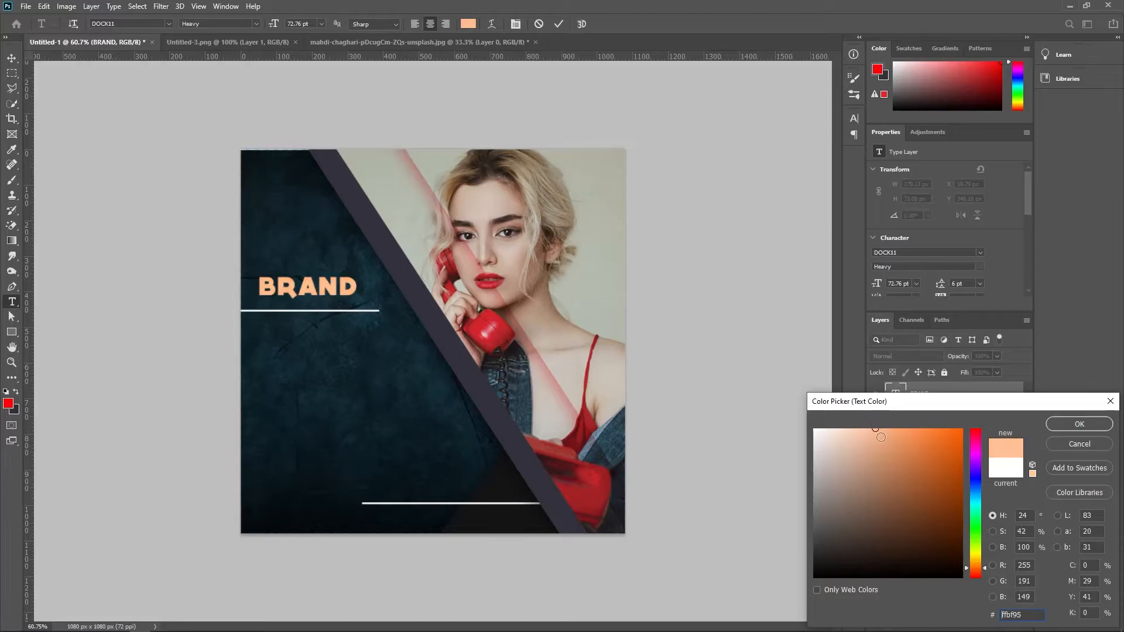
pyautogui.click(892, 430)
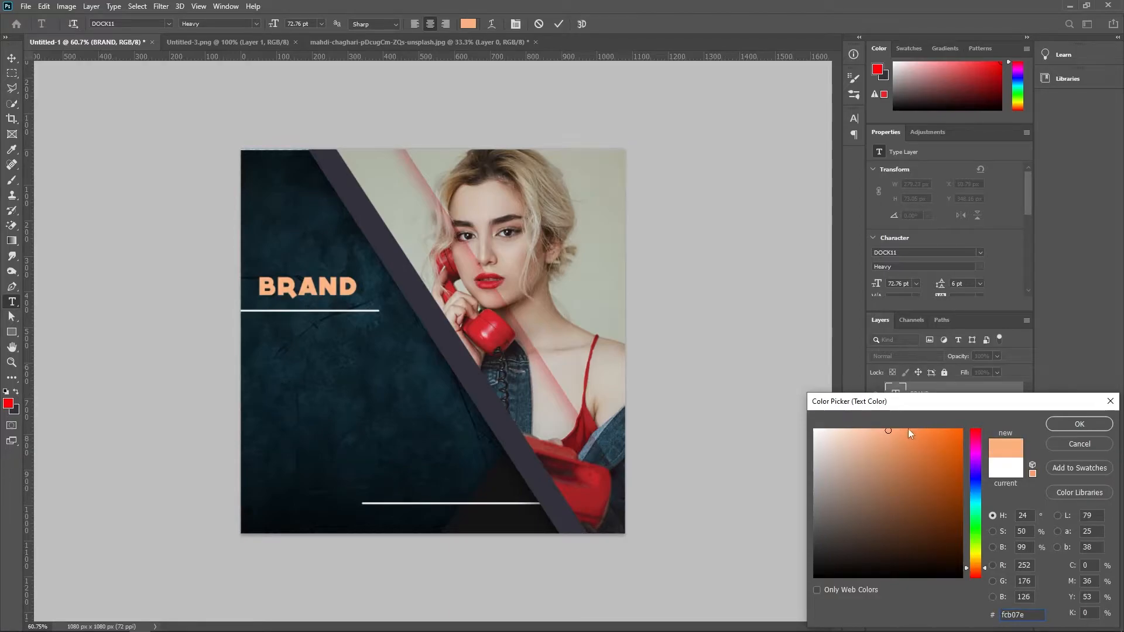
pyautogui.click(896, 430)
pyautogui.click(1079, 424)
pyautogui.hotkey('ctrl', 'Return')
pyautogui.press('v')
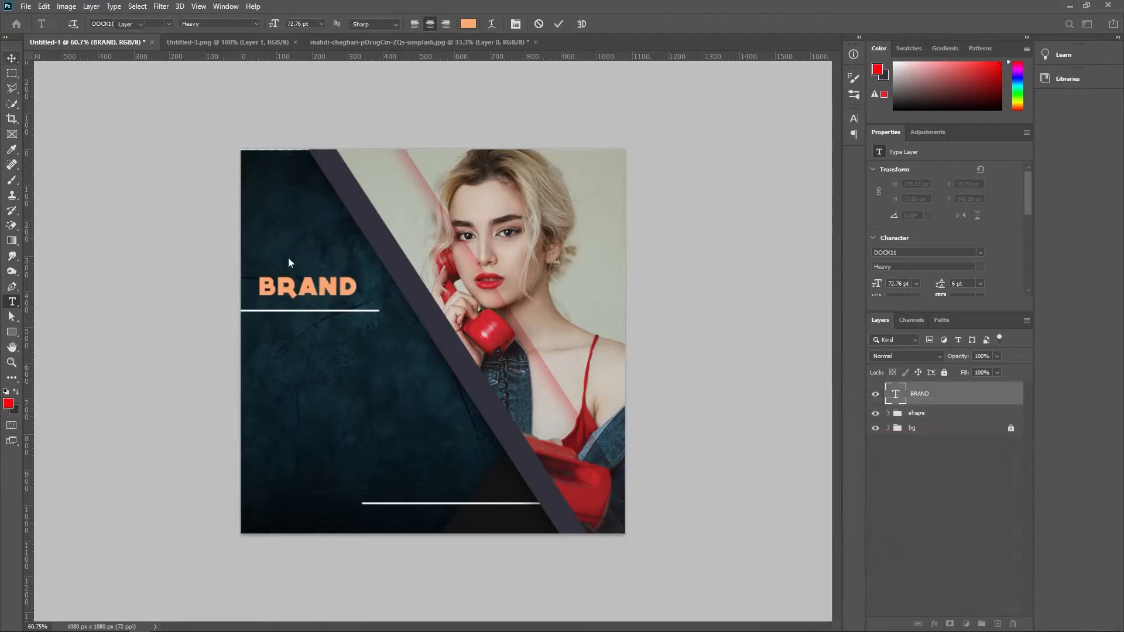
# - Enlarge the BRAND text to about 87.6 pt and centre it over the white line beneath it
pyautogui.scroll(5, 304, 281)
pyautogui.hotkey('ctrl', 't')
pyautogui.moveTo(360, 258); pyautogui.dragTo(399, 260)
pyautogui.moveTo(311, 267); pyautogui.dragTo(295, 283)
pyautogui.click(579, 24)
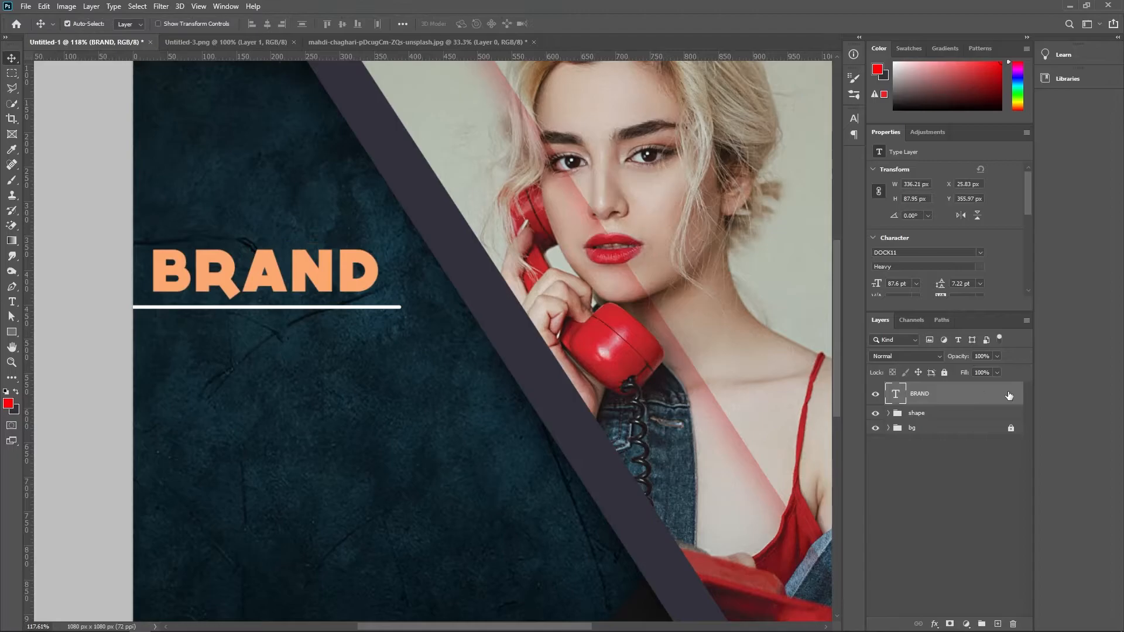
# - Add a black Normal drop shadow to the BRAND text at 35% opacity, 16° angle, 20 px distance and 16 px size
pyautogui.click(656, 568)
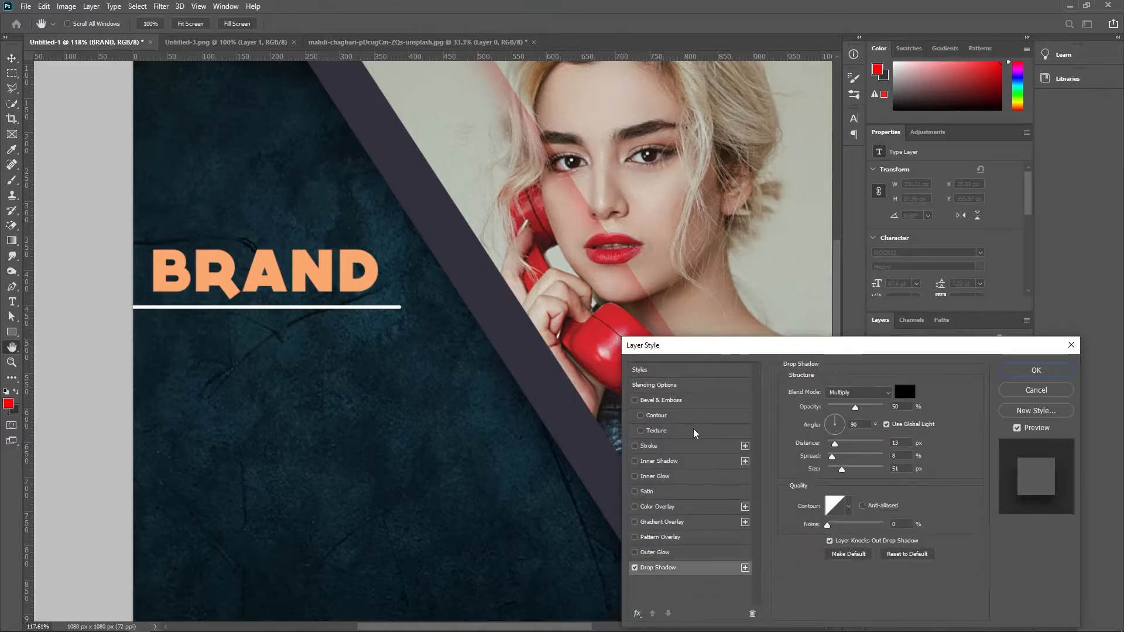
pyautogui.click(858, 392)
pyautogui.click(843, 349)
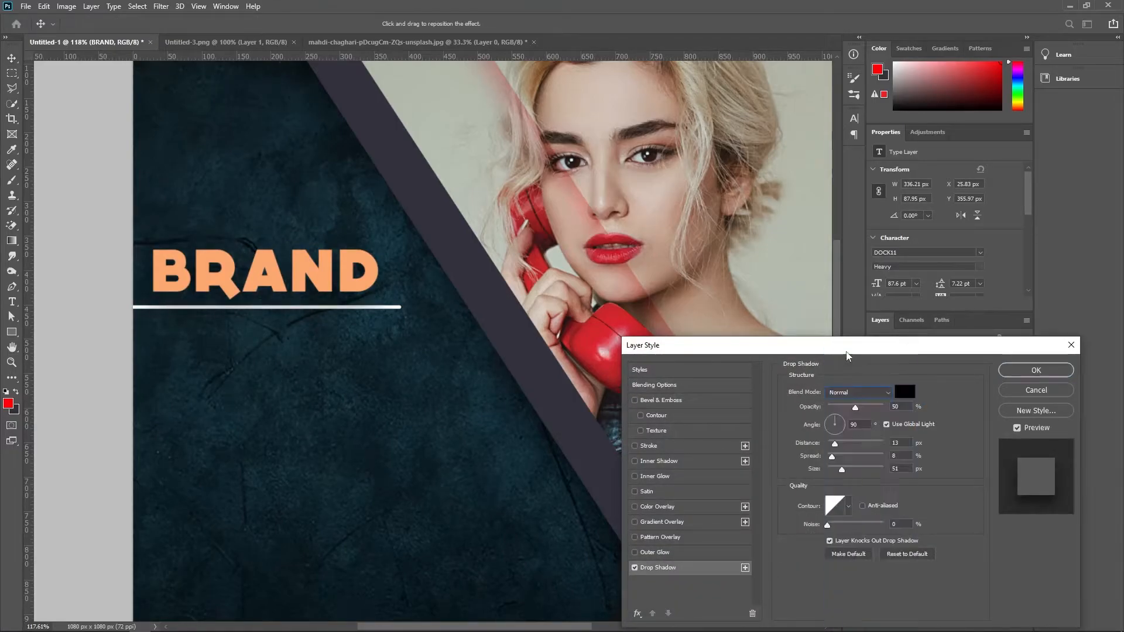
pyautogui.moveTo(842, 469); pyautogui.dragTo(835, 470)
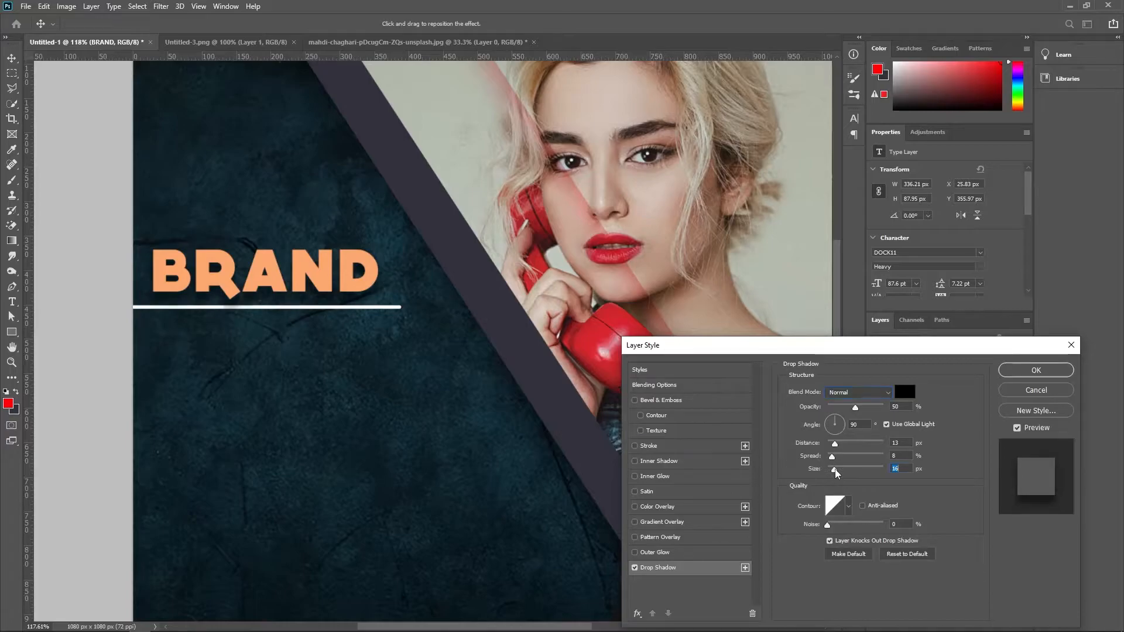
pyautogui.moveTo(312, 289); pyautogui.dragTo(297, 282)
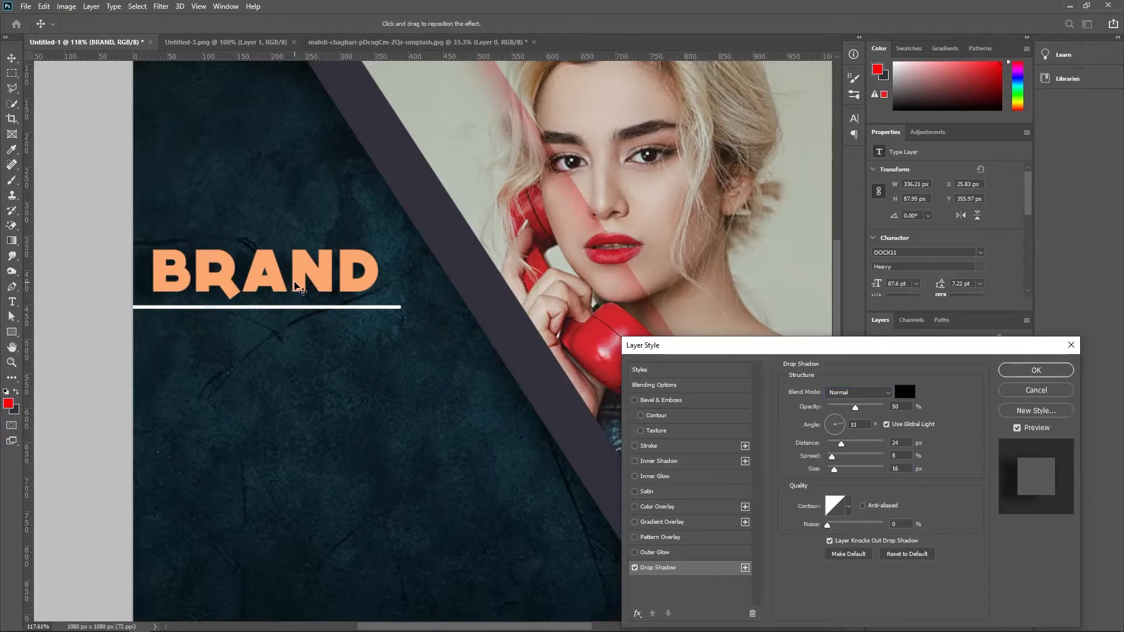
pyautogui.moveTo(855, 408); pyautogui.dragTo(840, 407)
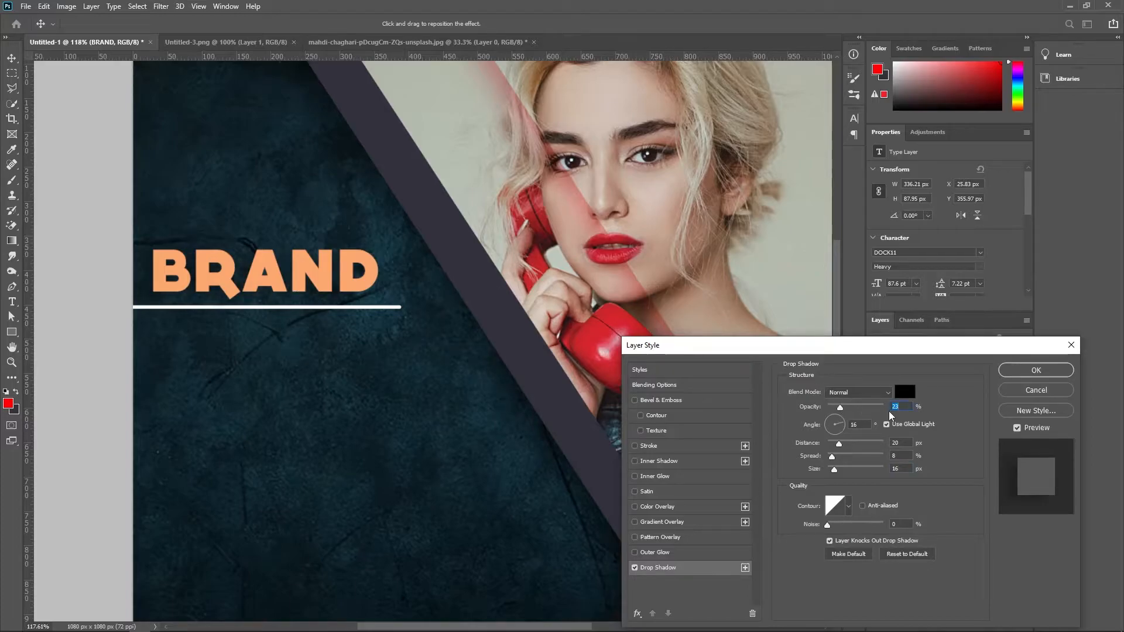
pyautogui.write('35')
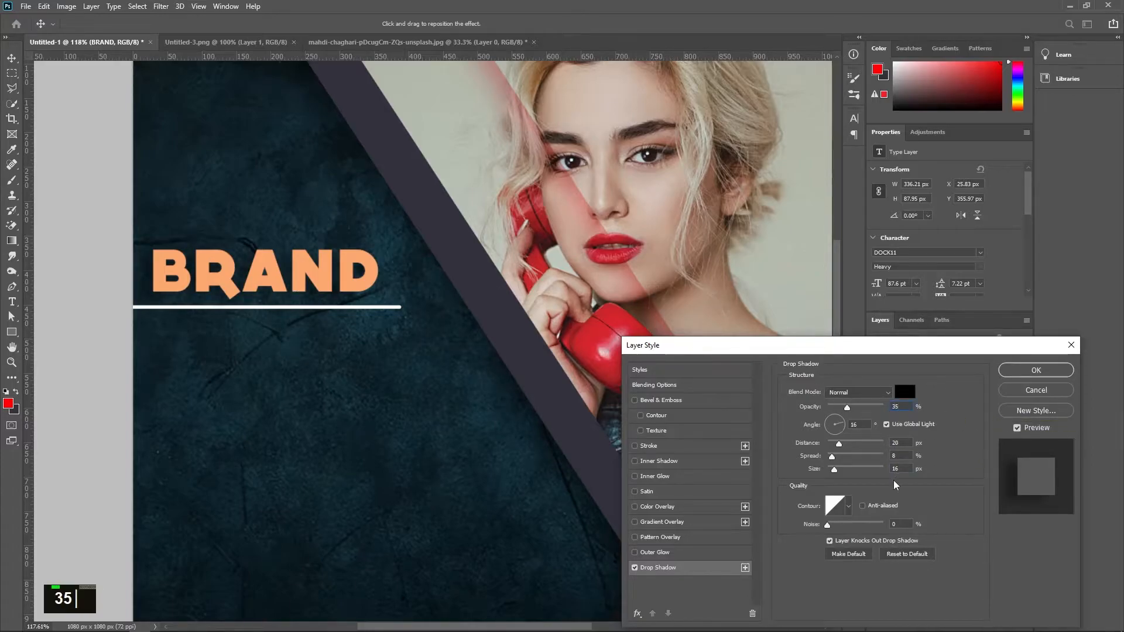
pyautogui.click(1022, 373)
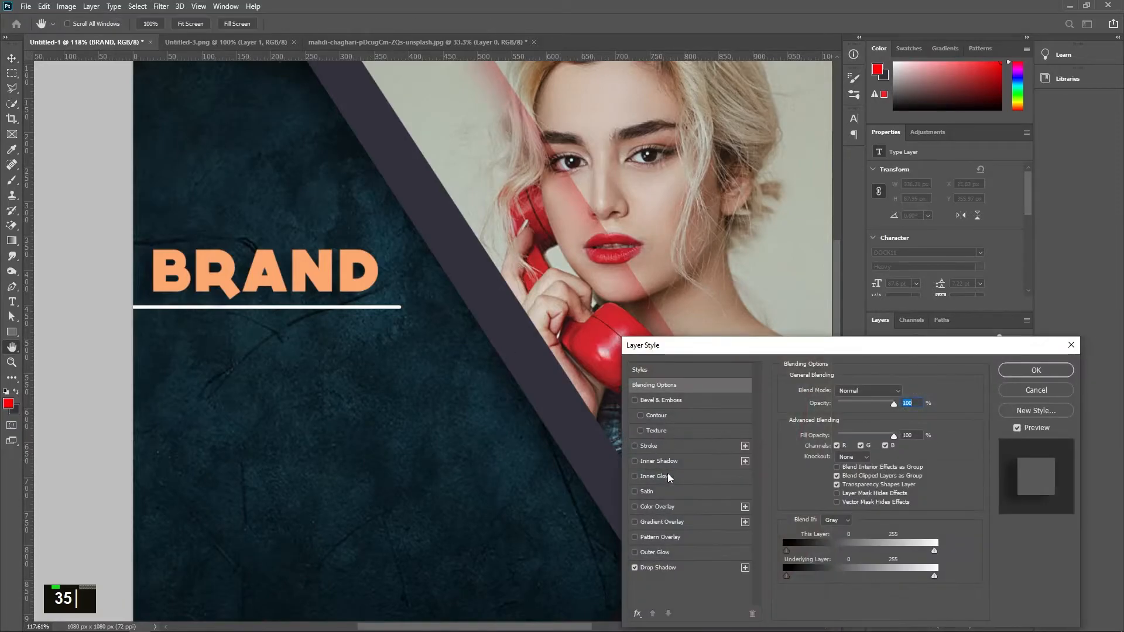
# - Add a white Screen inner glow with about 76% choke and a white inner shadow to the BRAND text
pyautogui.click(668, 477)
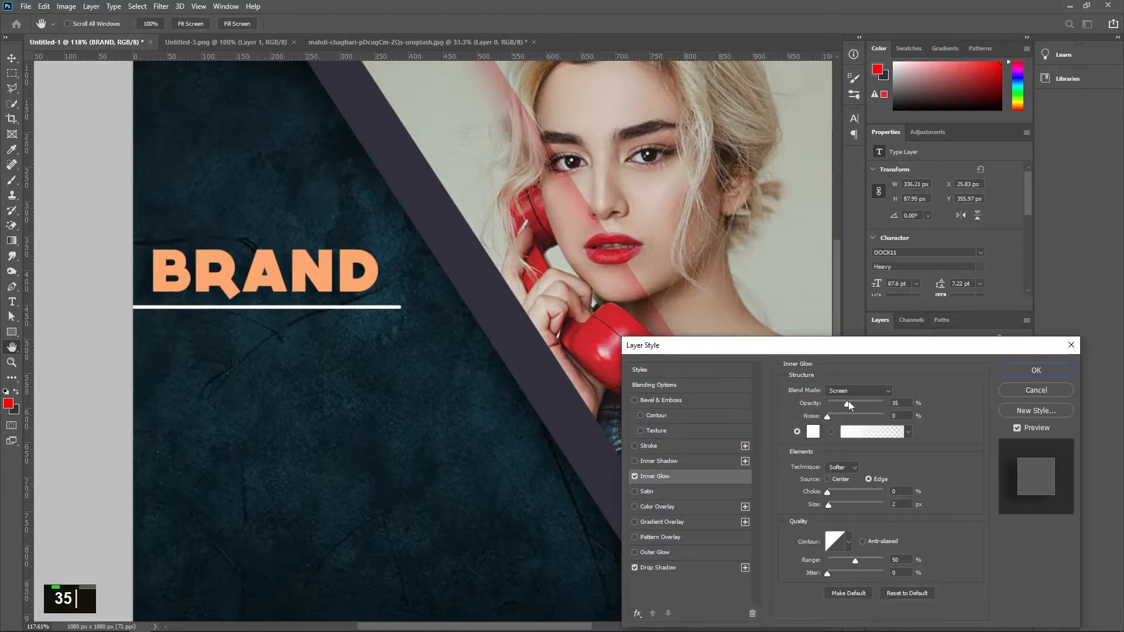
pyautogui.moveTo(832, 493); pyautogui.dragTo(862, 493)
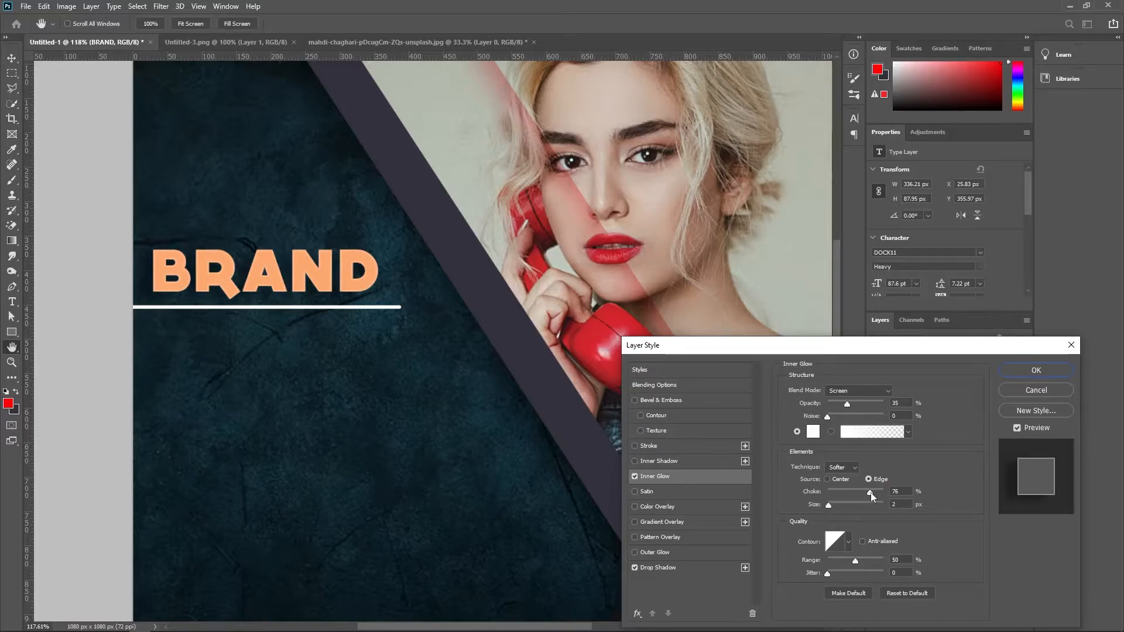
pyautogui.click(666, 461)
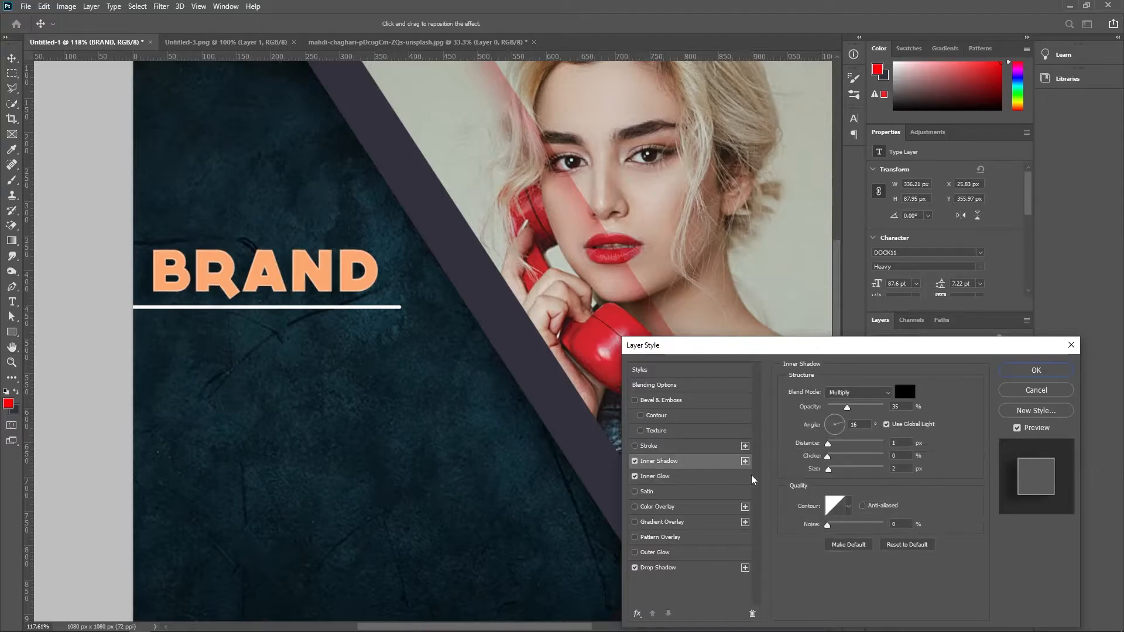
pyautogui.click(904, 391)
pyautogui.click(815, 430)
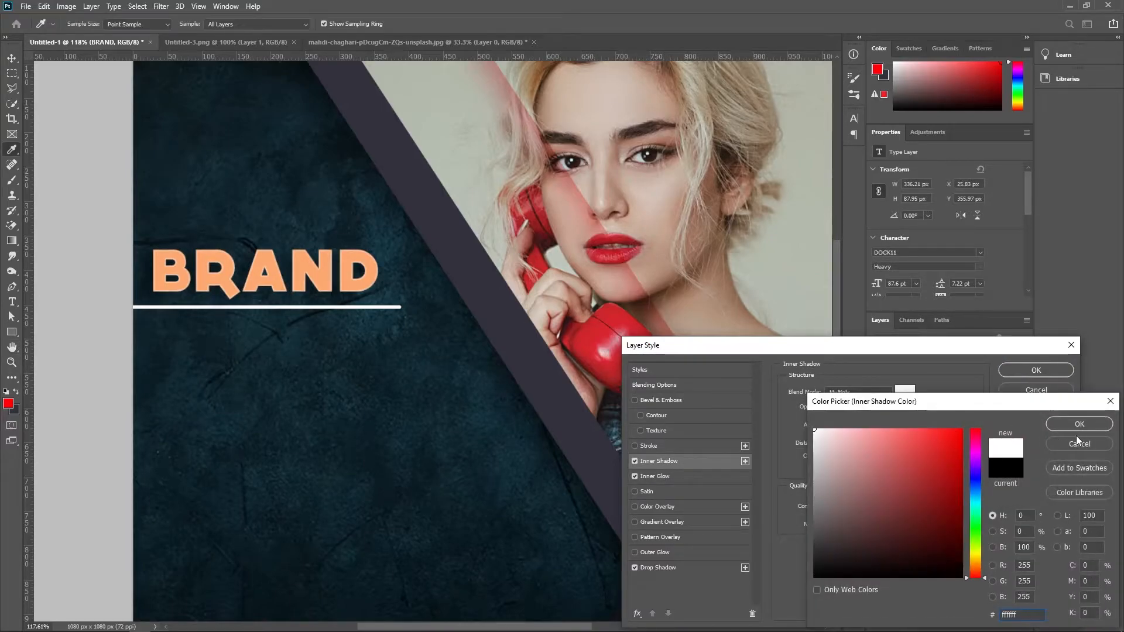
pyautogui.click(1079, 423)
pyautogui.moveTo(831, 468); pyautogui.dragTo(855, 457)
pyautogui.click(842, 443)
pyautogui.click(1036, 370)
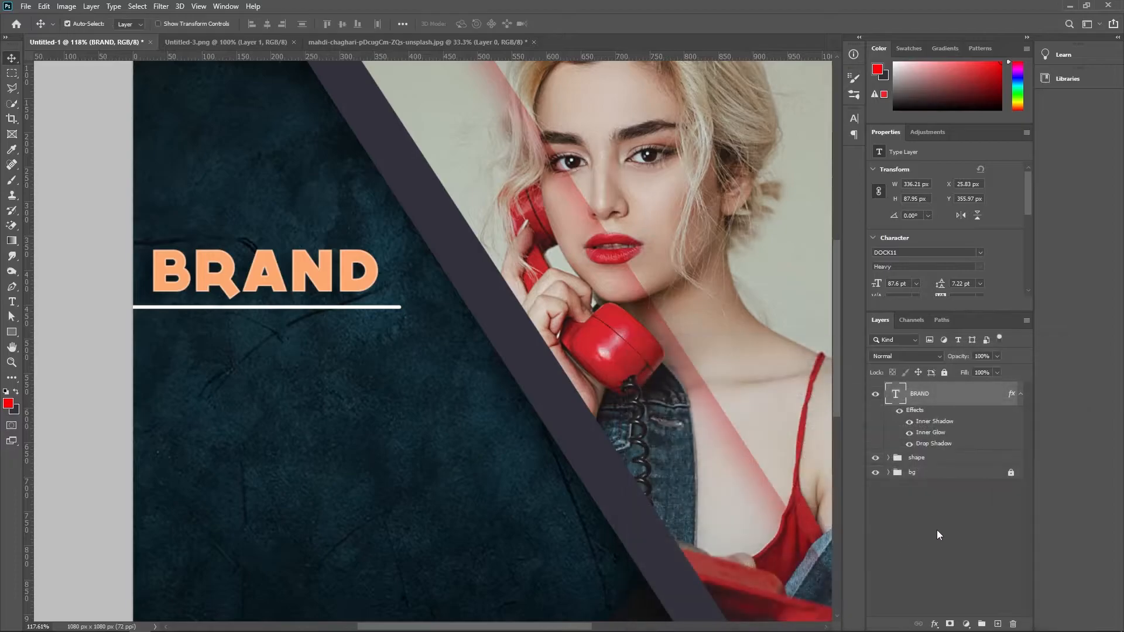
# - Add the text "FASHION BANNER" on a new layer below the white line, starting near the canvas's left edge
pyautogui.click(935, 531)
pyautogui.scroll(-2, 381, 386)
pyautogui.press('t')
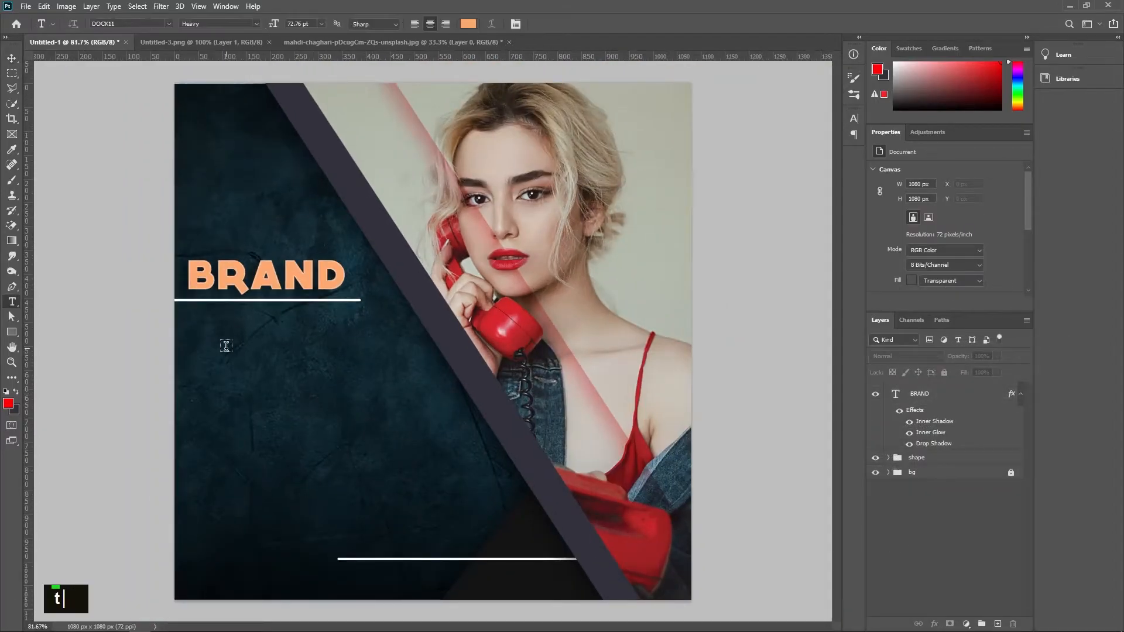
pyautogui.click(226, 346)
pyautogui.press('BackSpace')
pyautogui.write('FASHION')
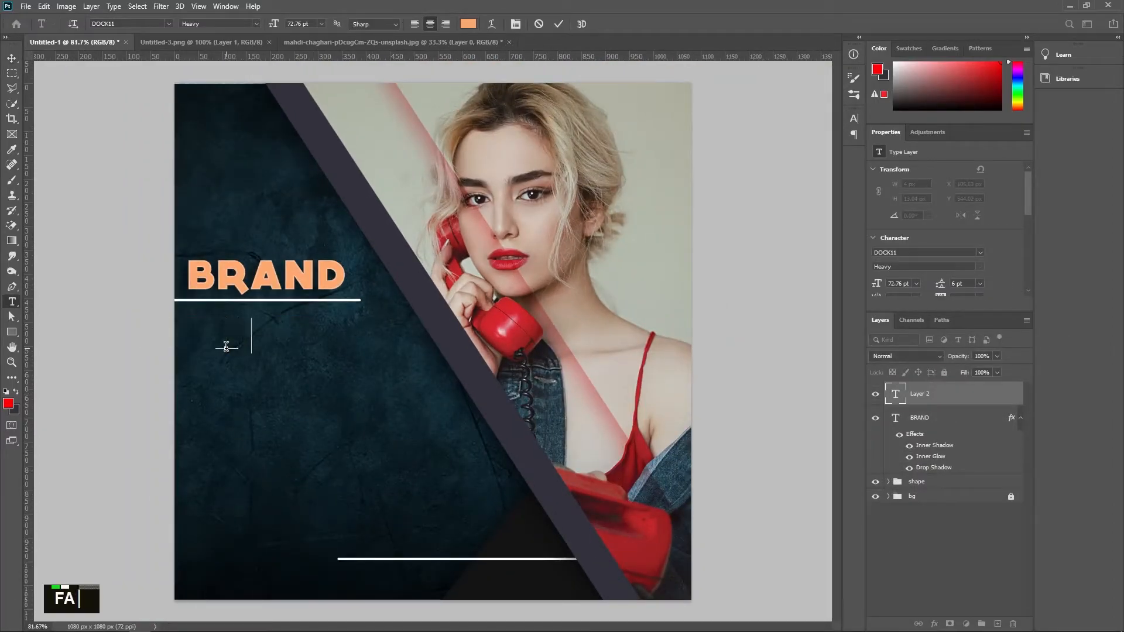
pyautogui.write(' BANNER')
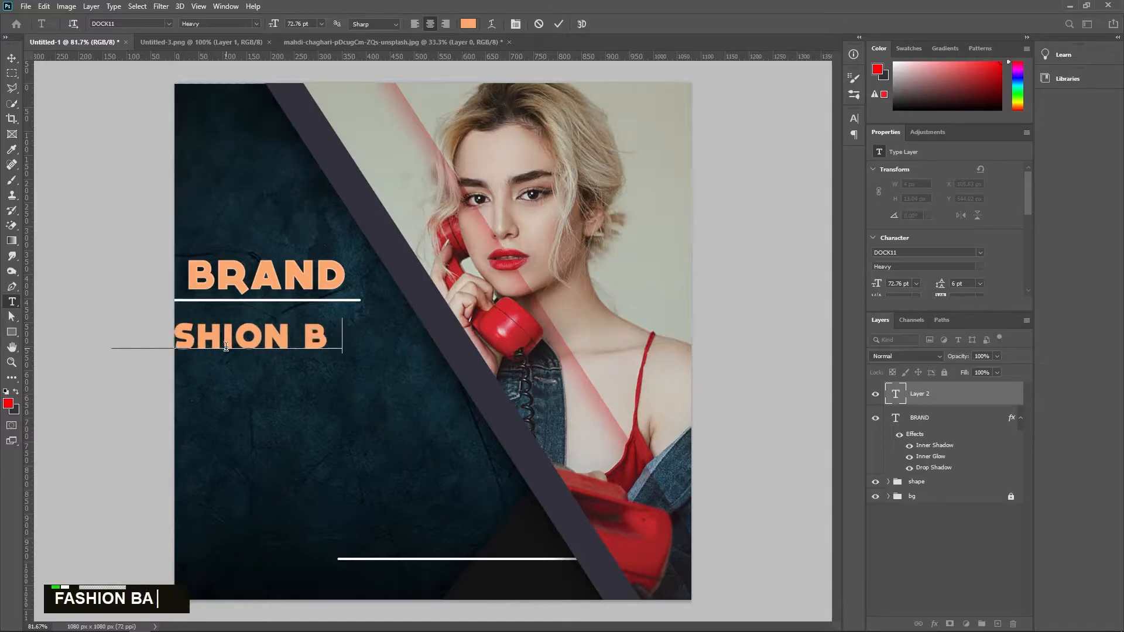
pyautogui.click(11, 57)
pyautogui.moveTo(273, 336); pyautogui.dragTo(398, 340)
# - Change the font of the FASHION BANNER text to Fugaz One Regular
pyautogui.doubleClick(398, 344)
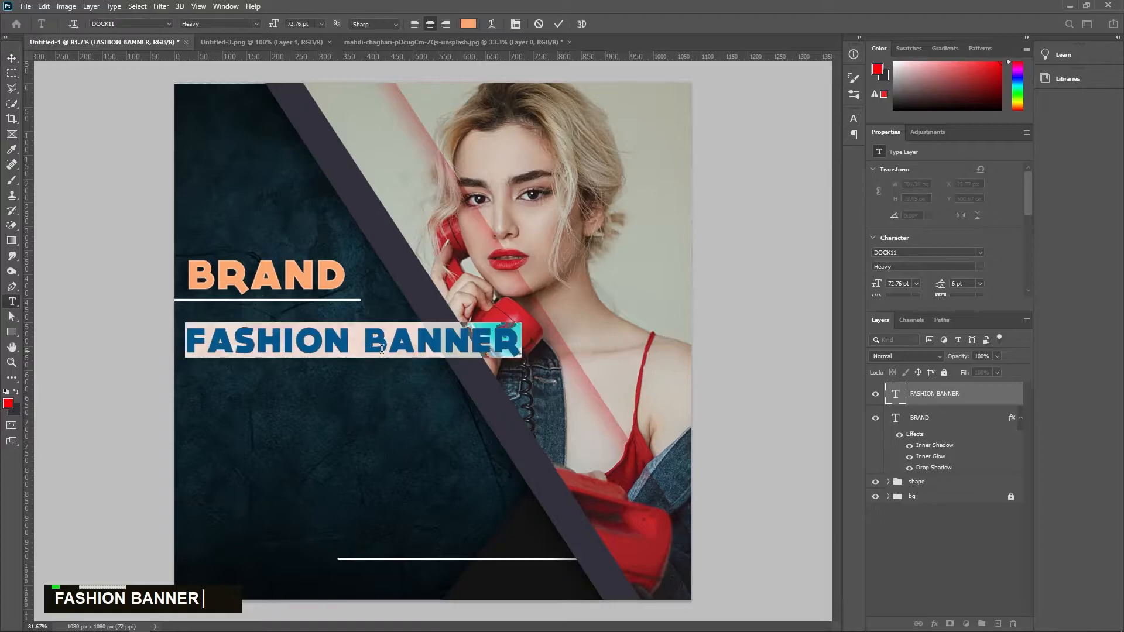
pyautogui.click(922, 252)
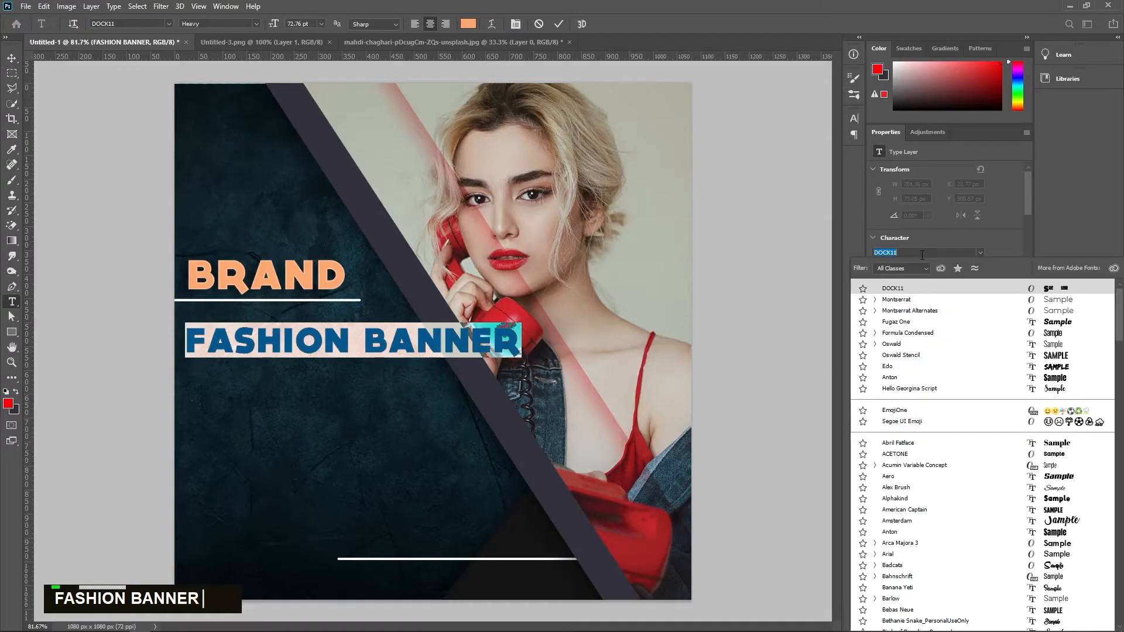
pyautogui.write('forg')
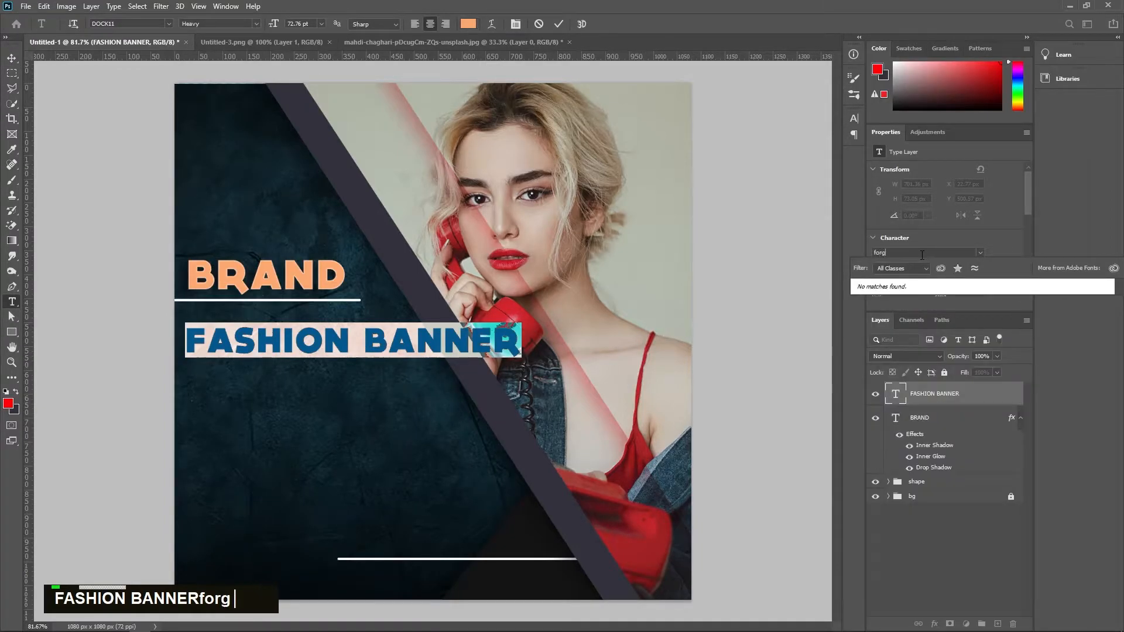
pyautogui.press('BackSpace')
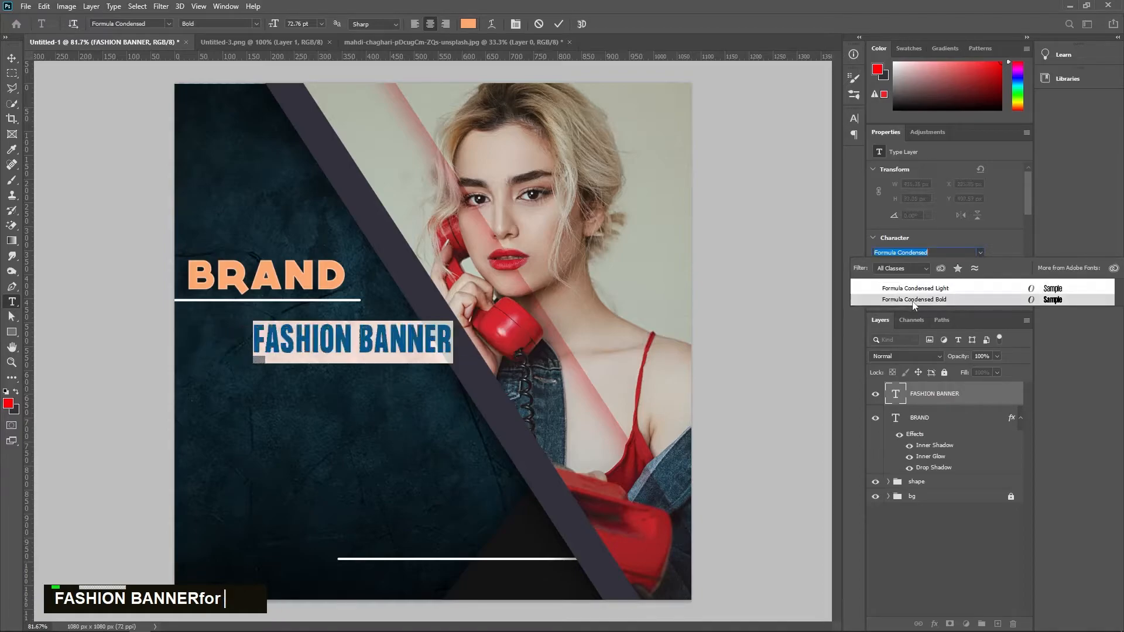
pyautogui.press('BackSpace')
pyautogui.write('fug')
pyautogui.click(922, 288)
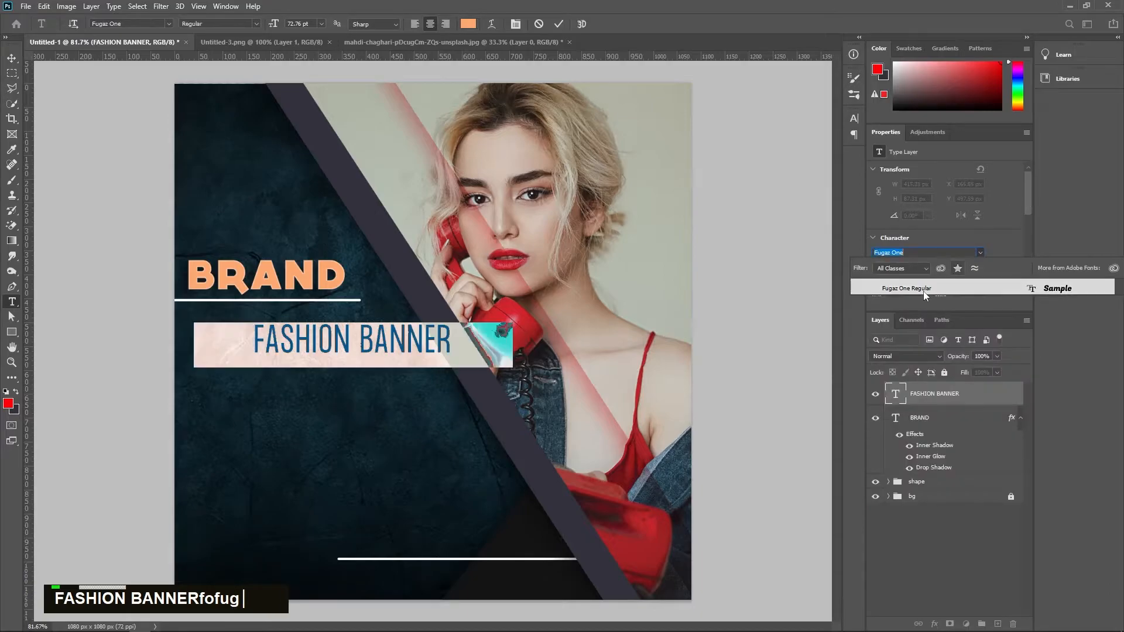
# - Set the colour of the FASHION BANNER text to orange ff8e42
pyautogui.click(468, 23)
pyautogui.write('ff6600')
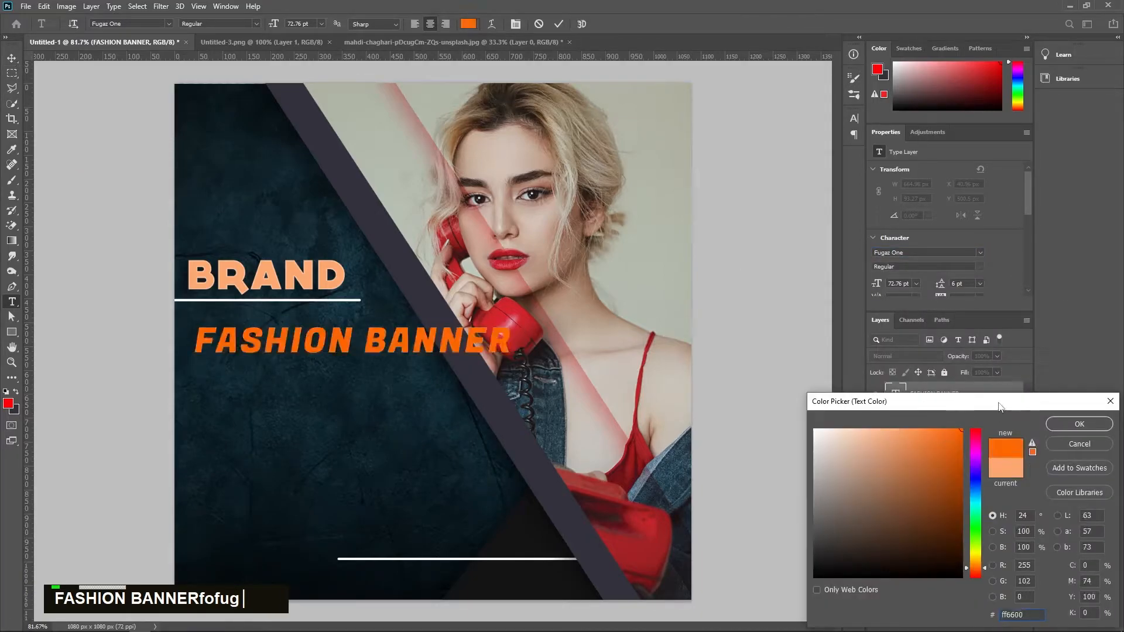
pyautogui.write('ff8e42')
pyautogui.press('Return')
pyautogui.hotkey('ctrl', 'Return')
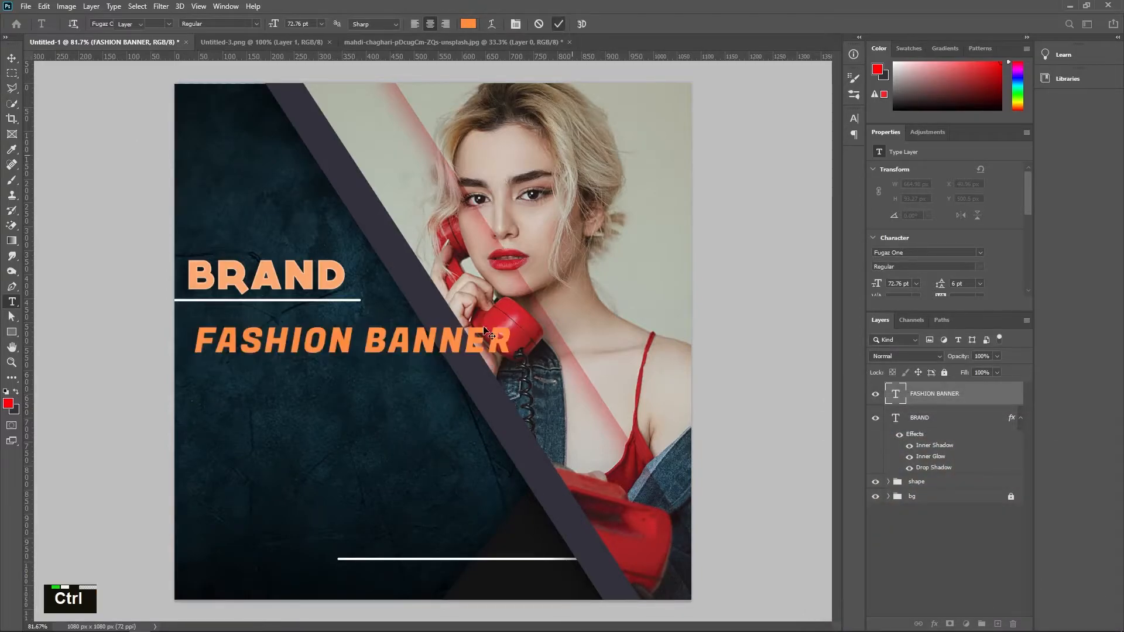
# - Scale the FASHION BANNER text to about 62% and position it under the white line, aligned with BRAND's left edge
pyautogui.hotkey('ctrl', 't')
pyautogui.moveTo(494, 344); pyautogui.dragTo(331, 309)
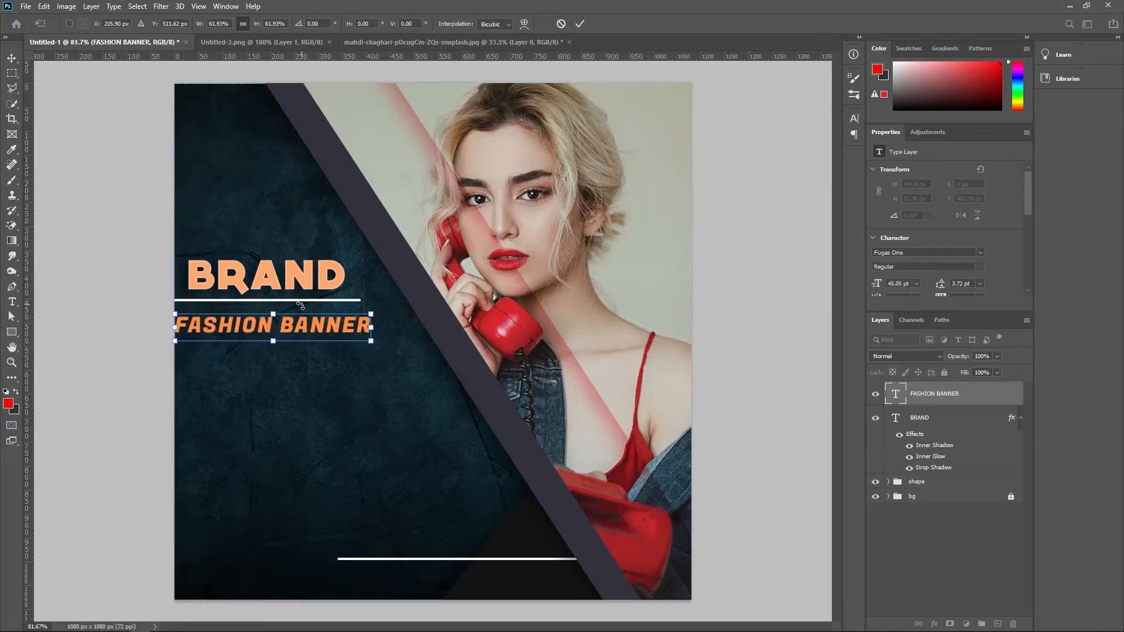
pyautogui.click(579, 24)
pyautogui.scroll(3, 174, 310)
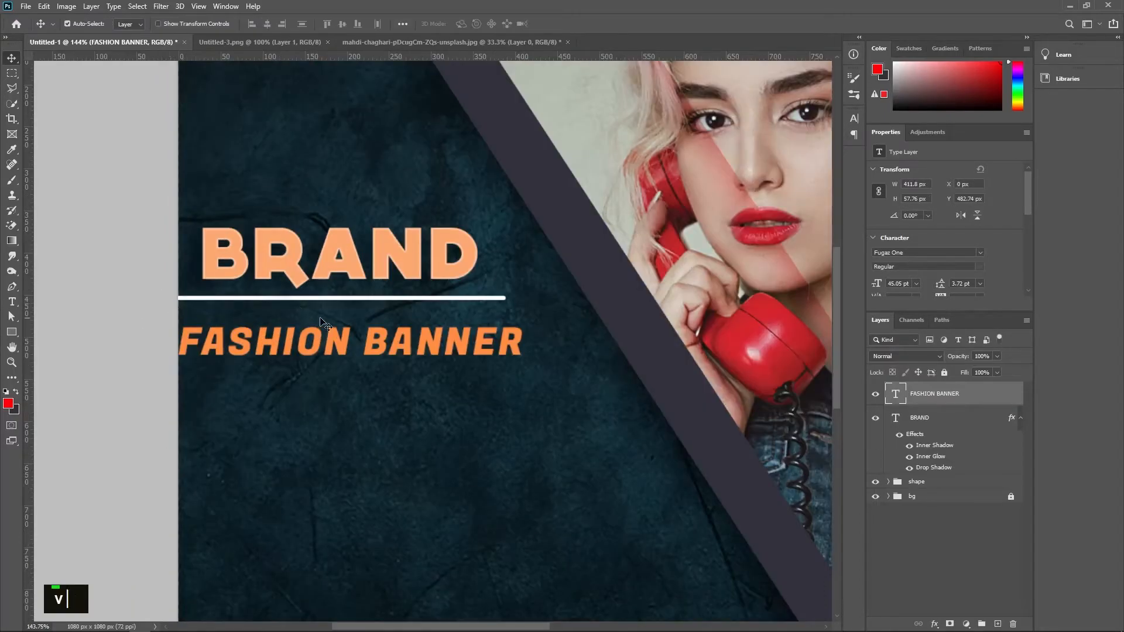
pyautogui.click(332, 298)
pyautogui.click(416, 426)
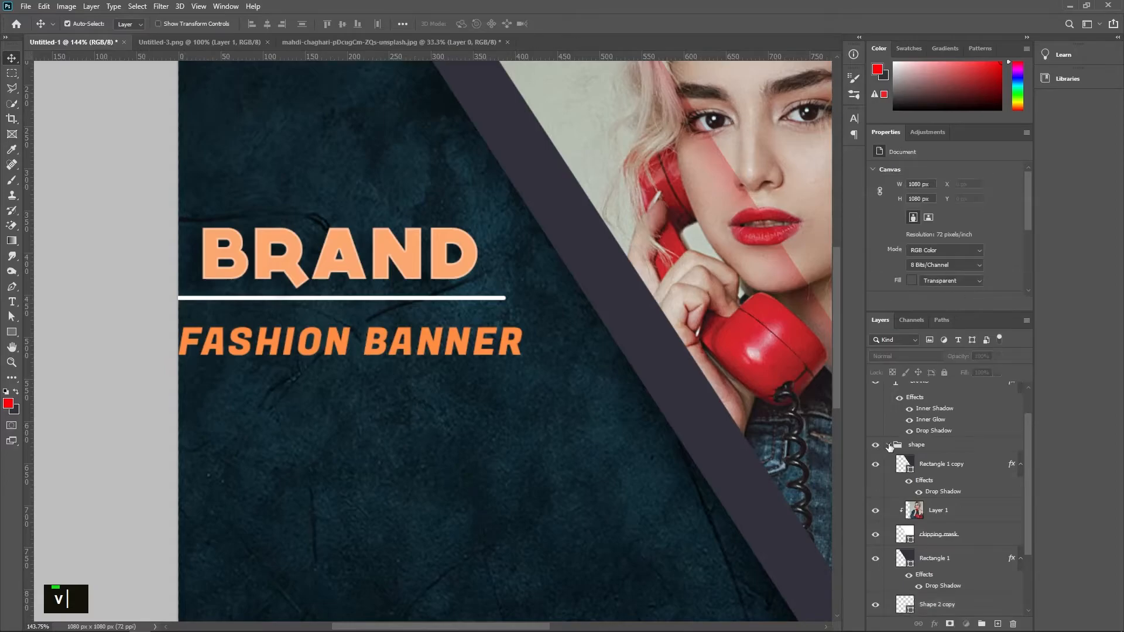
pyautogui.click(887, 446)
pyautogui.scroll(-2, 357, 383)
pyautogui.moveTo(364, 357); pyautogui.dragTo(380, 356)
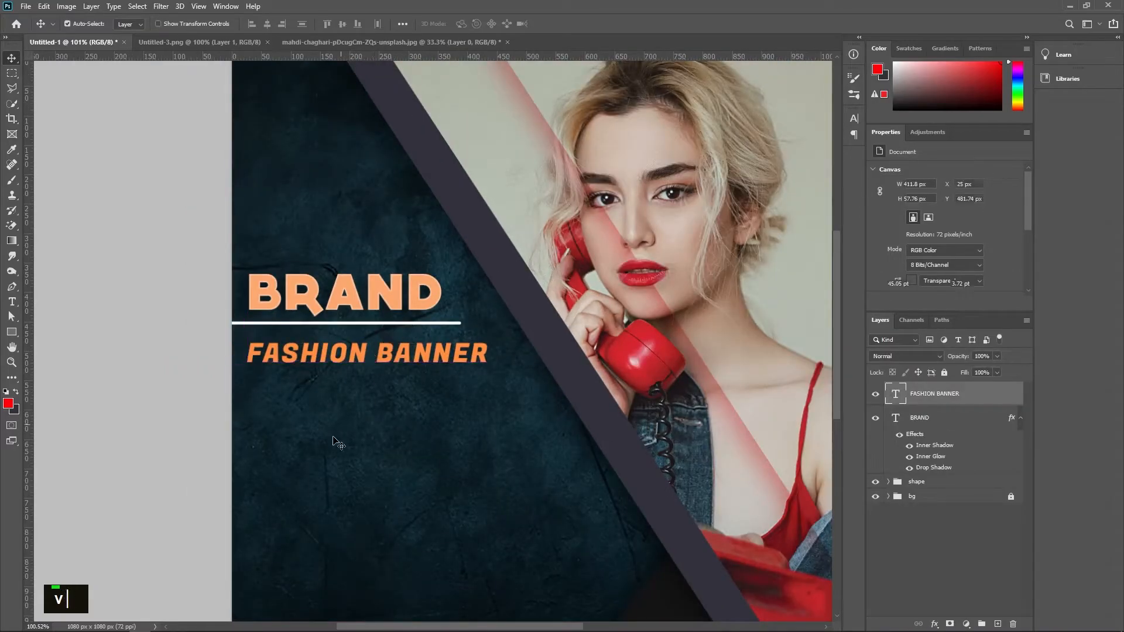
pyautogui.click(332, 439)
# - Add the text "WINTER WEAR 2022" on a new layer below FASHION BANNER
pyautogui.press('t')
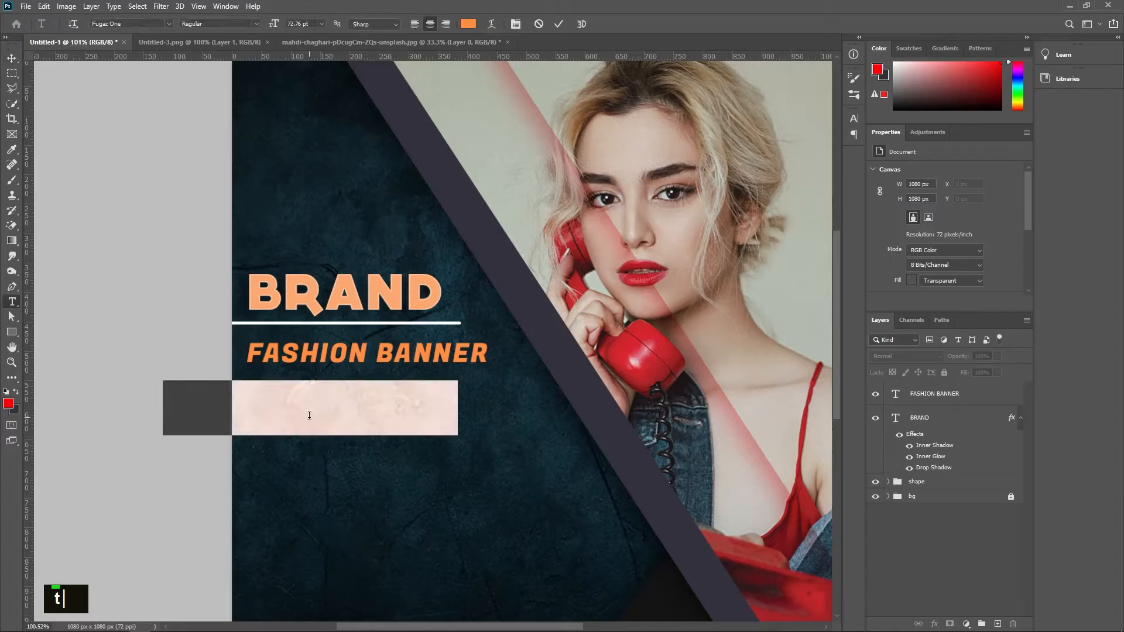
pyautogui.click(309, 415)
pyautogui.press('BackSpace')
pyautogui.write('W')
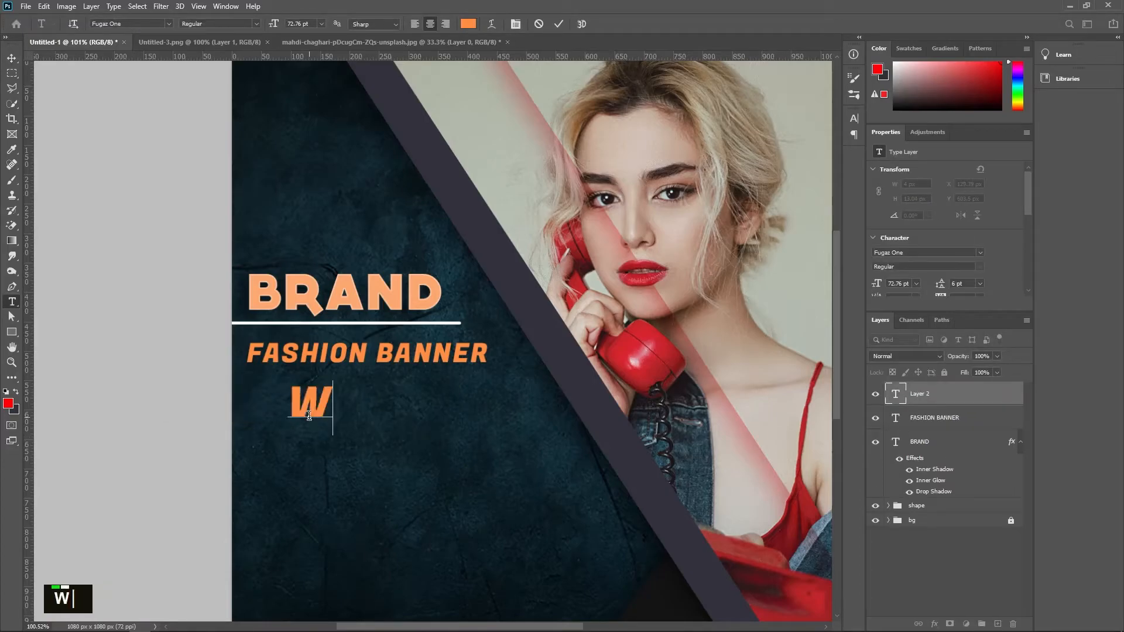
pyautogui.write('INTER WEAR 2')
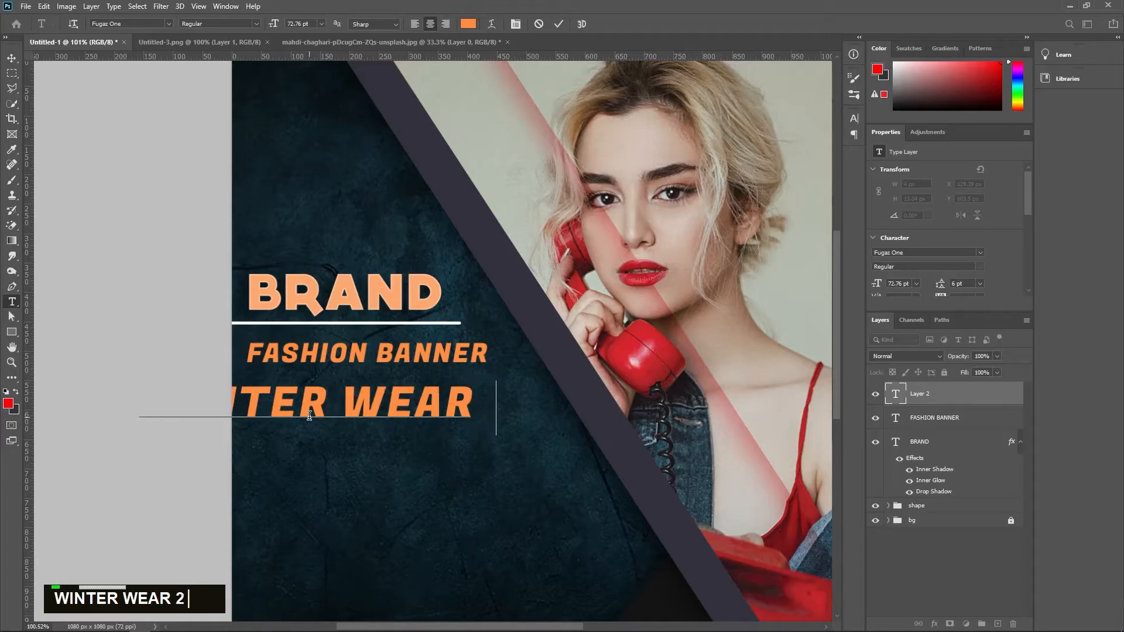
pyautogui.write('022')
pyautogui.click(559, 24)
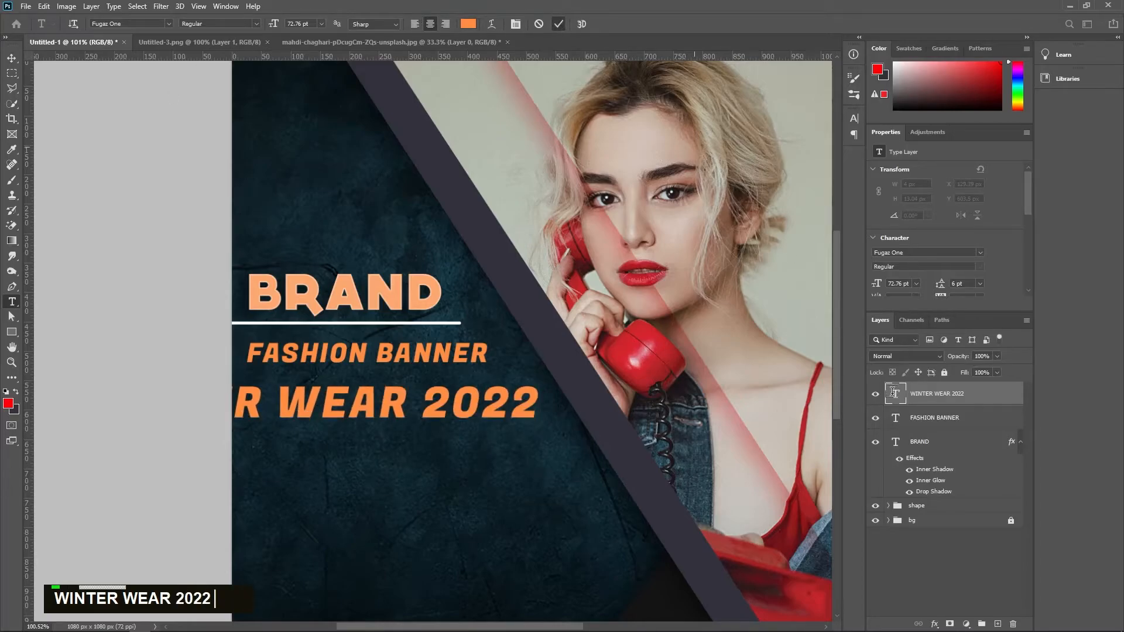
# - Change the font of the WINTER WEAR 2022 text to Montserrat Black
pyautogui.doubleClick(895, 394)
pyautogui.click(922, 252)
pyautogui.write('mon')
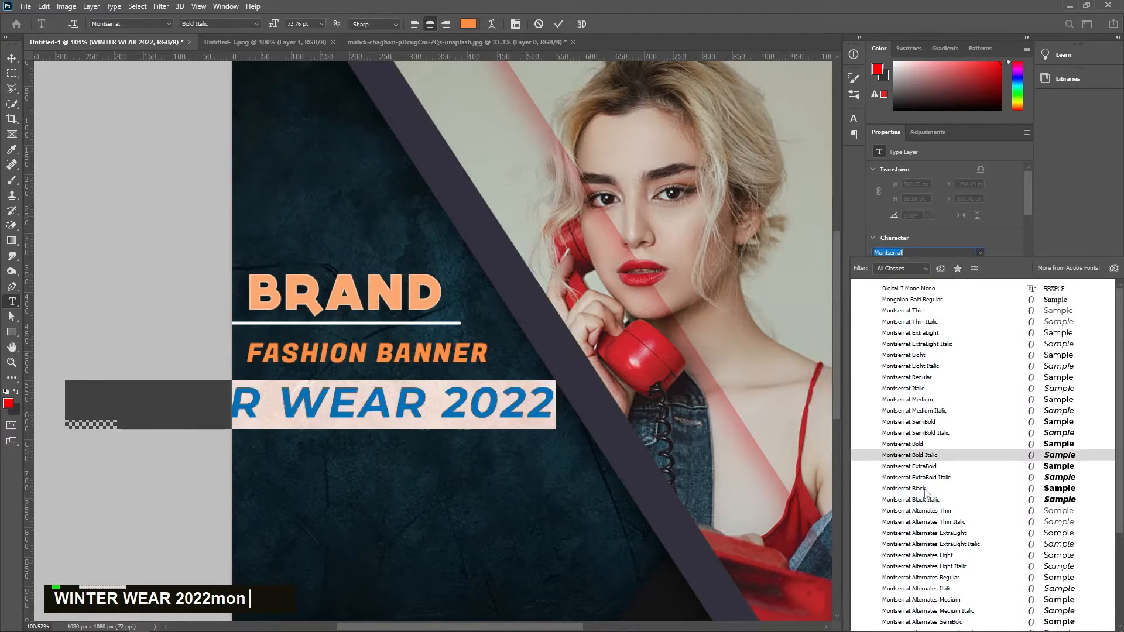
pyautogui.click(904, 488)
pyautogui.click(559, 24)
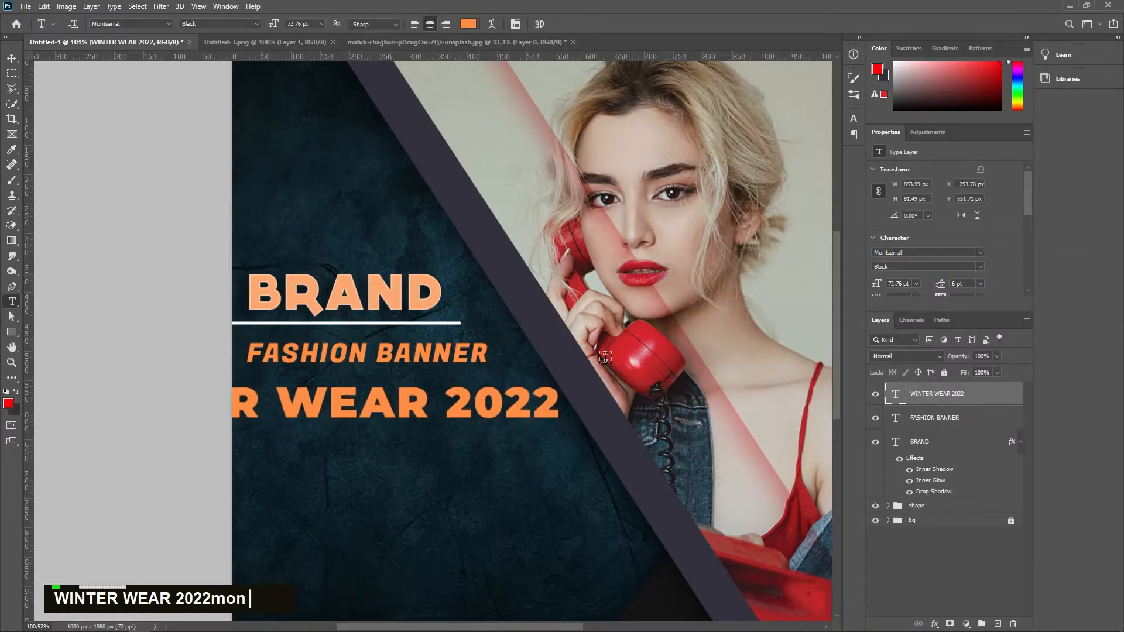
# - Resize the WINTER WEAR 2022 text to about 43.87 pt and align it beneath FASHION BANNER's left edge
pyautogui.moveTo(859, 281); pyautogui.dragTo(848, 281)
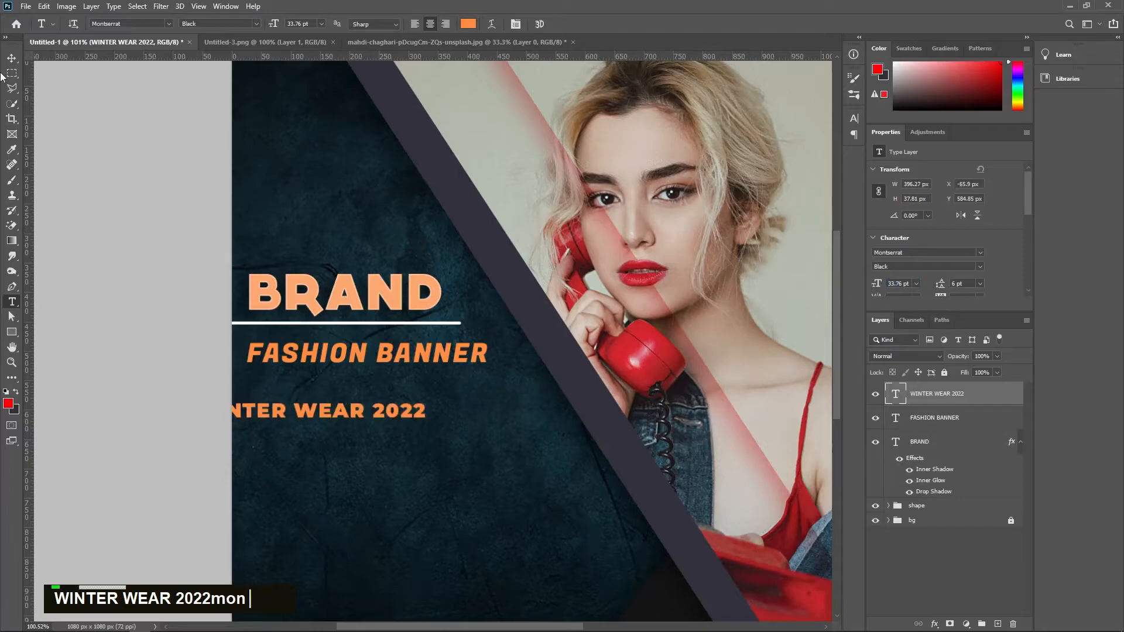
pyautogui.click(12, 58)
pyautogui.moveTo(355, 416); pyautogui.dragTo(409, 409)
pyautogui.hotkey('ctrl', 't')
pyautogui.moveTo(480, 404); pyautogui.dragTo(549, 409)
pyautogui.press('Return')
# - Set the colour of the WINTER WEAR 2022 text to white
pyautogui.doubleClick(896, 393)
pyautogui.click(469, 24)
pyautogui.moveTo(855, 445); pyautogui.dragTo(811, 427)
pyautogui.click(1066, 427)
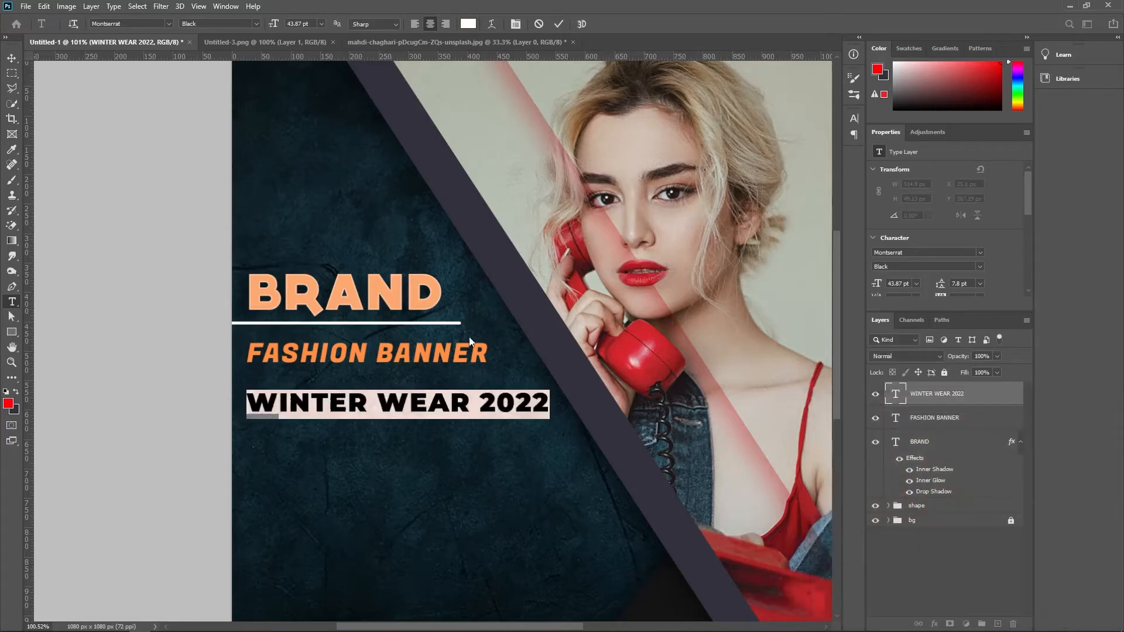
pyautogui.click(559, 24)
# - Duplicate the WINTER WEAR 2022 text directly below itself and replace the copy's wording with "First Drope"
pyautogui.press('v')
pyautogui.moveTo(409, 405); pyautogui.dragTo(408, 438)
pyautogui.press('t')
pyautogui.press('Return')
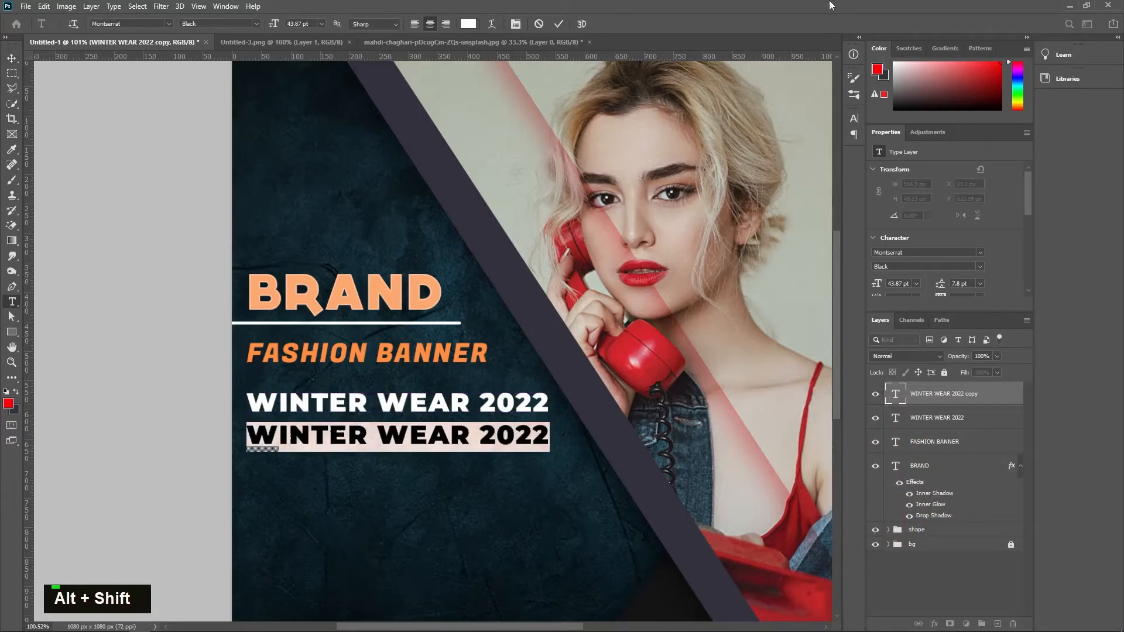
pyautogui.write('First D')
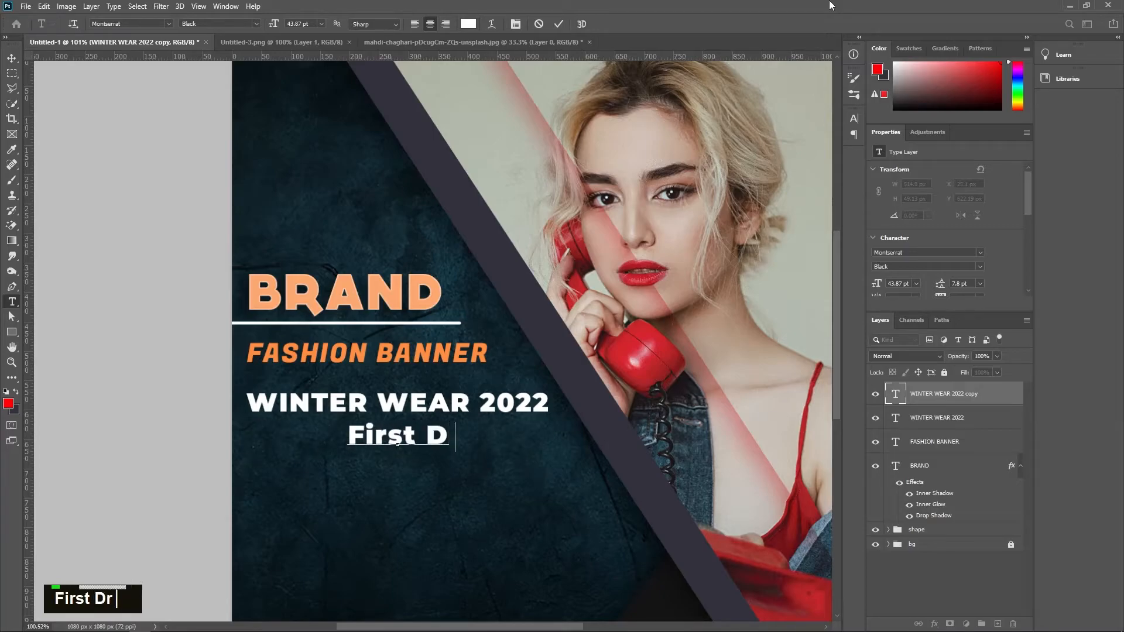
pyautogui.write('rope')
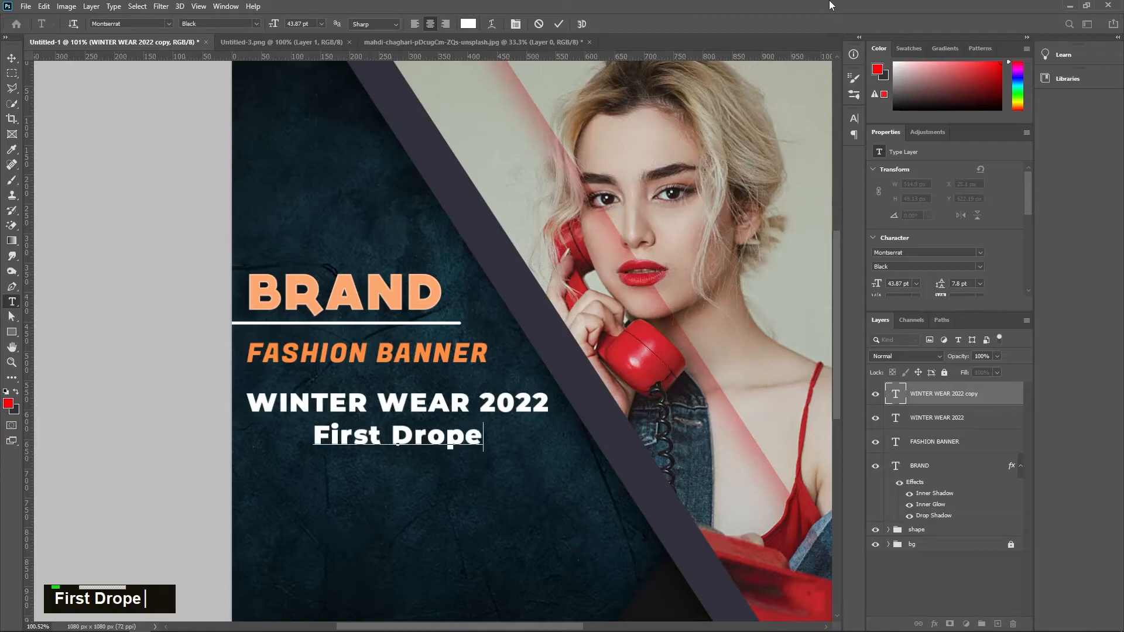
pyautogui.click(559, 24)
# - Align the First Drope text with the left edge of WINTER WEAR 2022 and clear the selection
pyautogui.press('v')
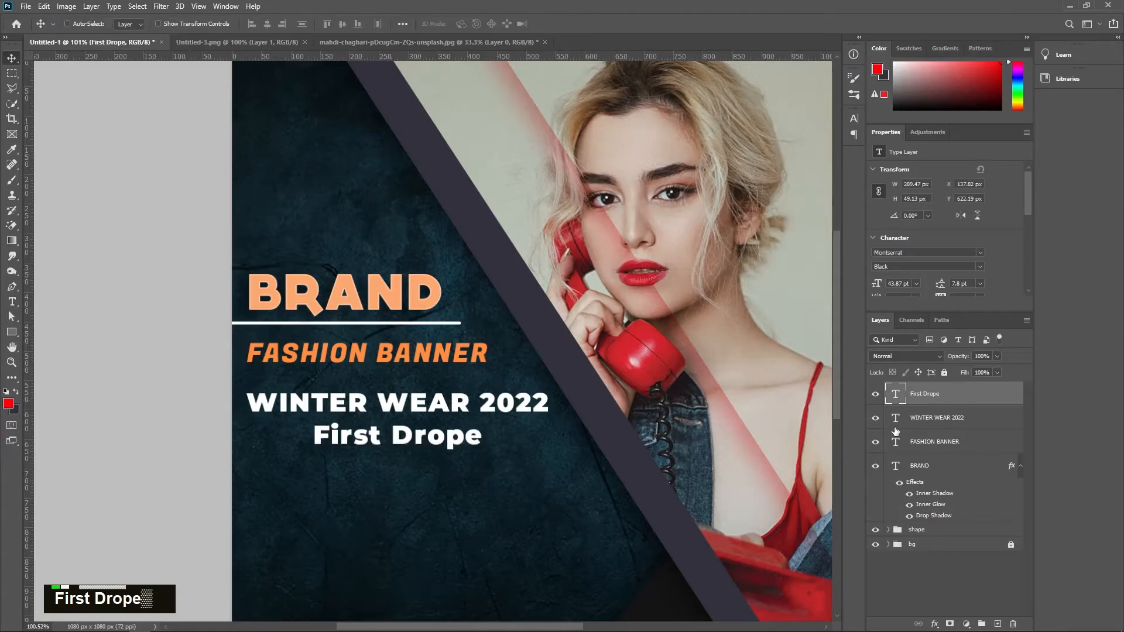
pyautogui.keyDown('ctrl'); pyautogui.click(895, 418); pyautogui.keyUp('ctrl')
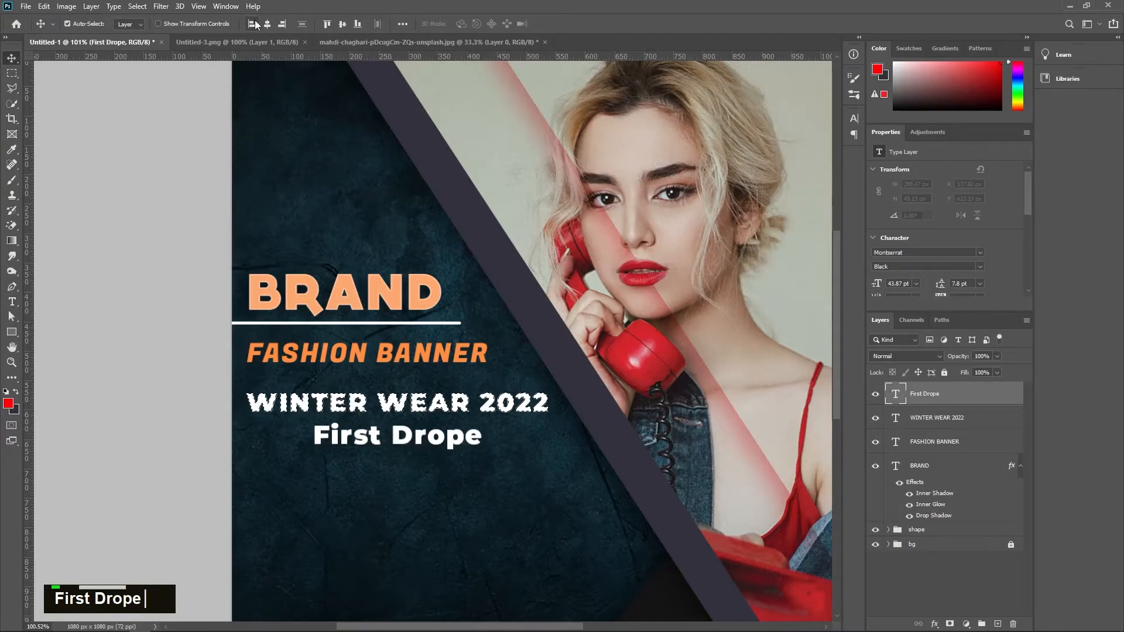
pyautogui.click(953, 566)
pyautogui.hotkey('ctrl', 'd')
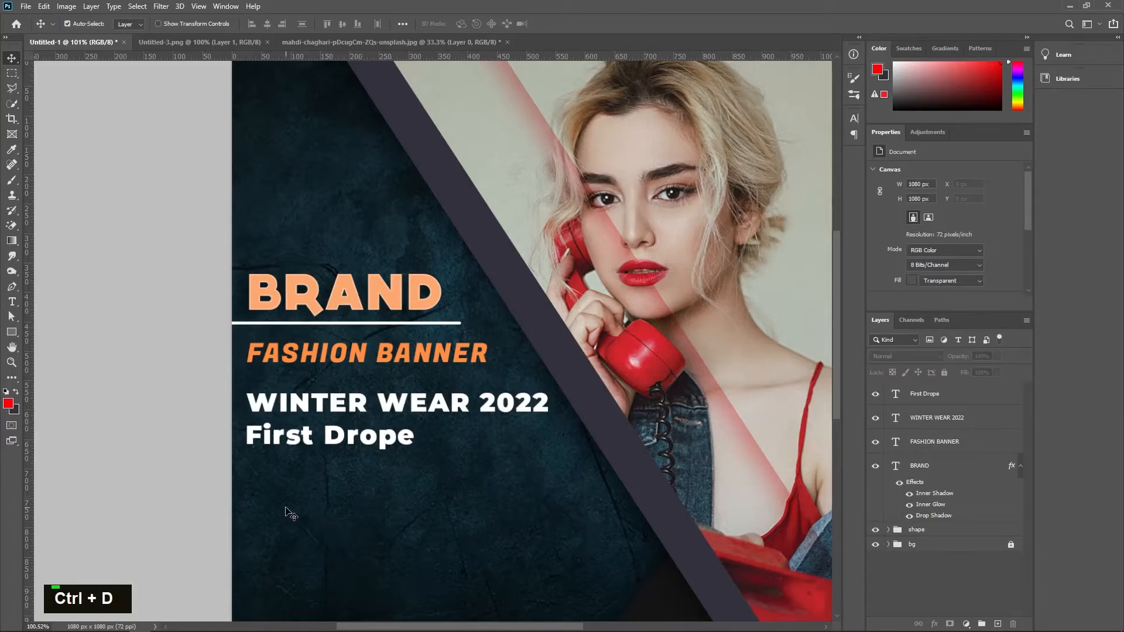
# - Add a Lorem ipsum paragraph box about 720 by 134 px below First Drope and set its style to Montserrat Medium
pyautogui.press('t')
pyautogui.moveTo(282, 484); pyautogui.dragTo(700, 559)
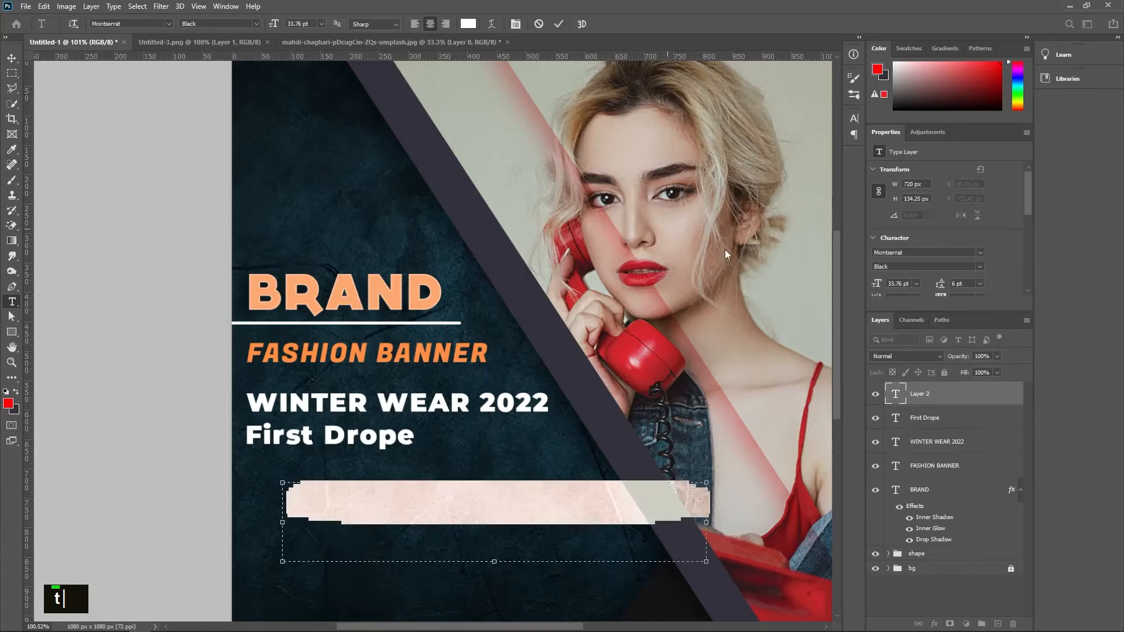
pyautogui.click(981, 266)
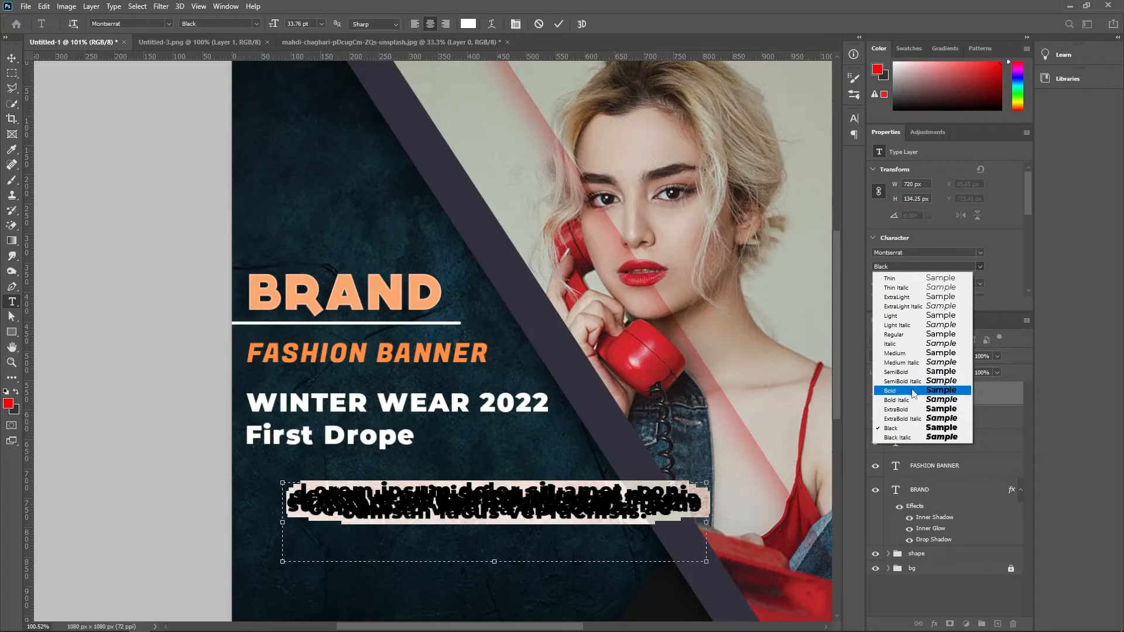
pyautogui.click(904, 353)
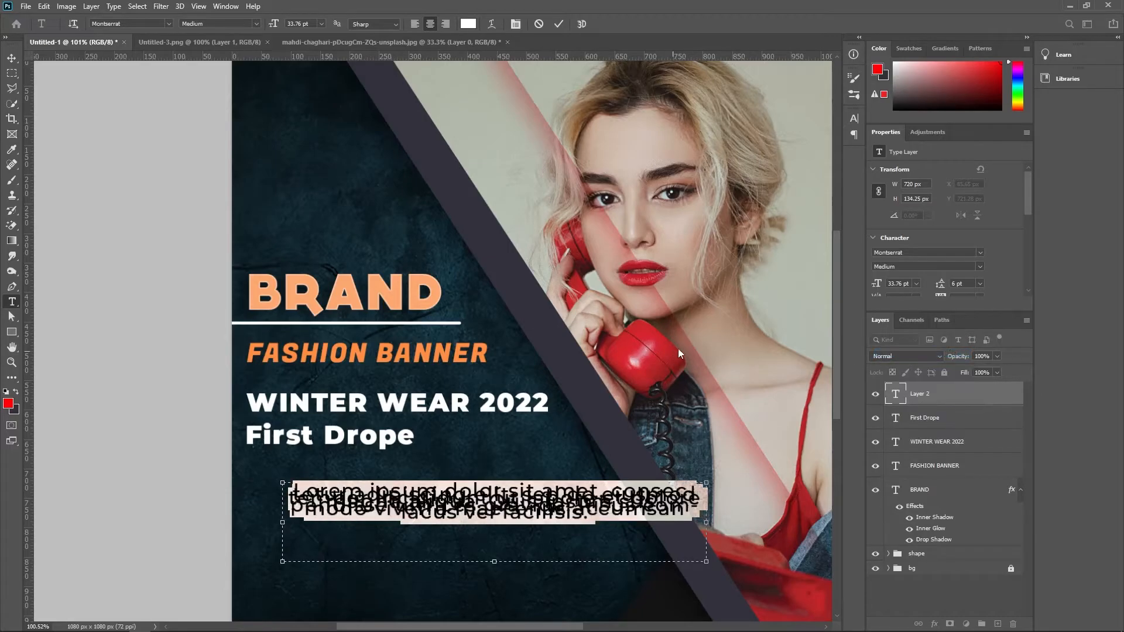
# - Set the paragraph's leading to 23.01 pt and its font size to 18.76 pt
pyautogui.moveTo(941, 286); pyautogui.dragTo(947, 288)
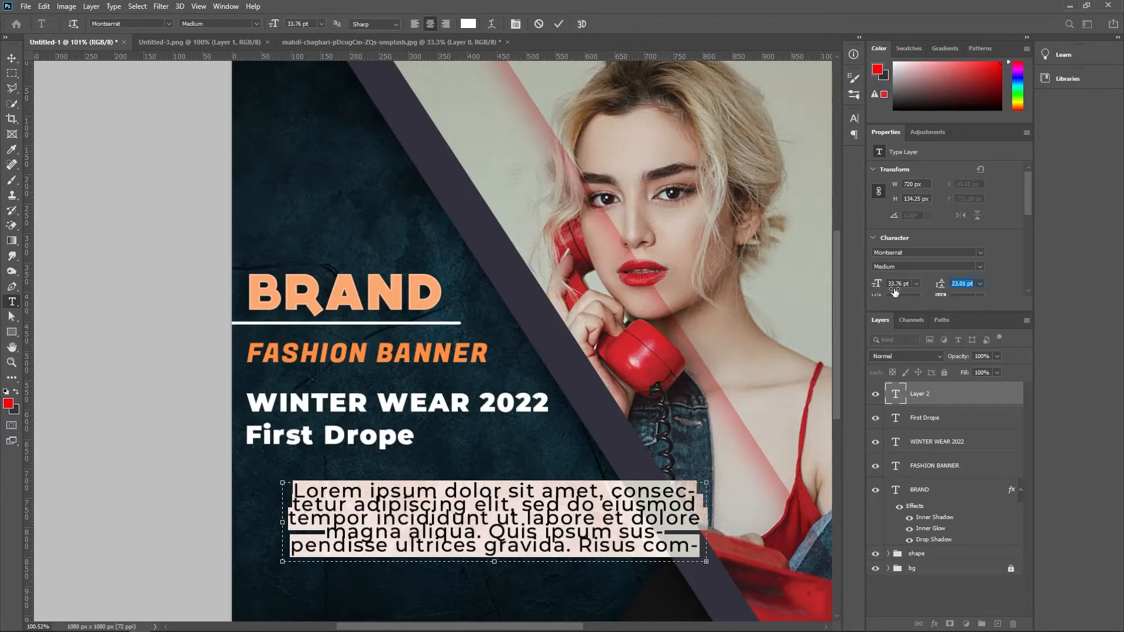
pyautogui.moveTo(877, 285); pyautogui.dragTo(879, 287)
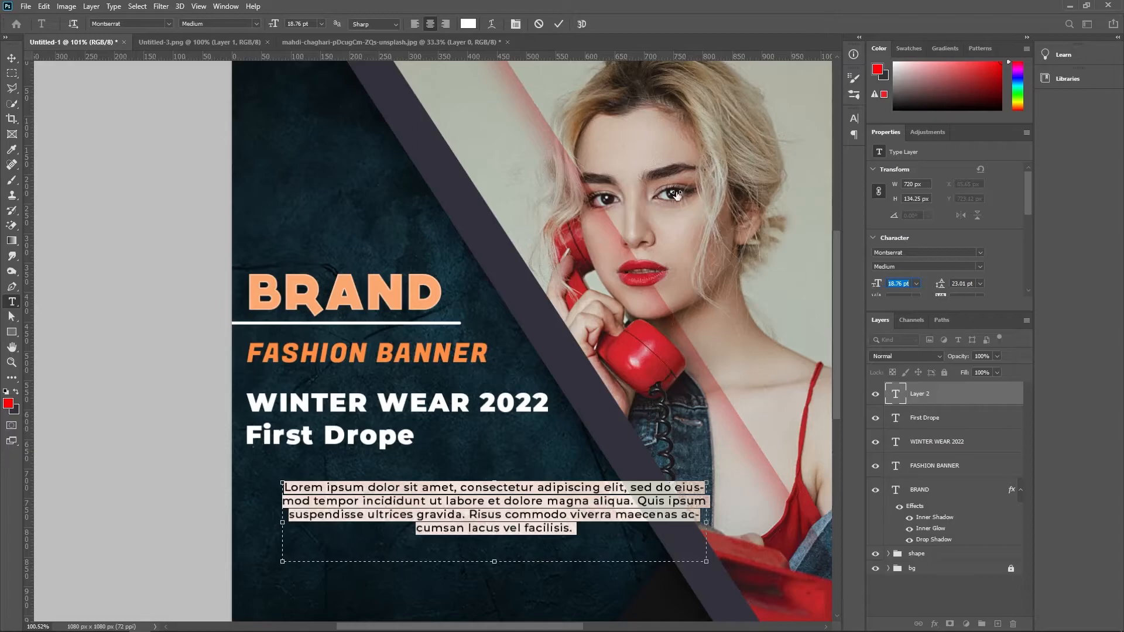
pyautogui.click(560, 24)
# - Move the paragraph beneath First Drope and scale it down to about 15 pt so it clears the diagonal stripe
pyautogui.click(11, 58)
pyautogui.moveTo(486, 490); pyautogui.dragTo(452, 476)
pyautogui.hotkey('ctrl', 't')
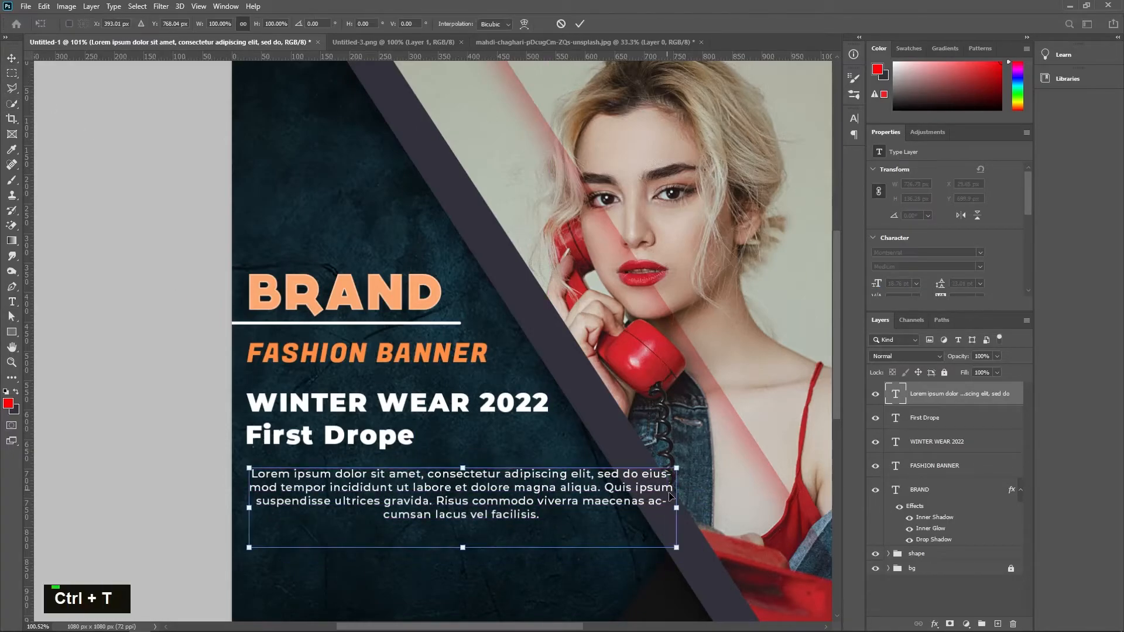
pyautogui.moveTo(526, 490); pyautogui.dragTo(591, 494)
pyautogui.moveTo(501, 507); pyautogui.dragTo(504, 500)
pyautogui.click(580, 24)
# - Align the left edges of all five text layers with the BRAND text and clear the selection
pyautogui.keyDown('ctrl'); pyautogui.keyDown('shift'); pyautogui.click(897, 491); pyautogui.keyUp('shift'); pyautogui.keyUp('ctrl')
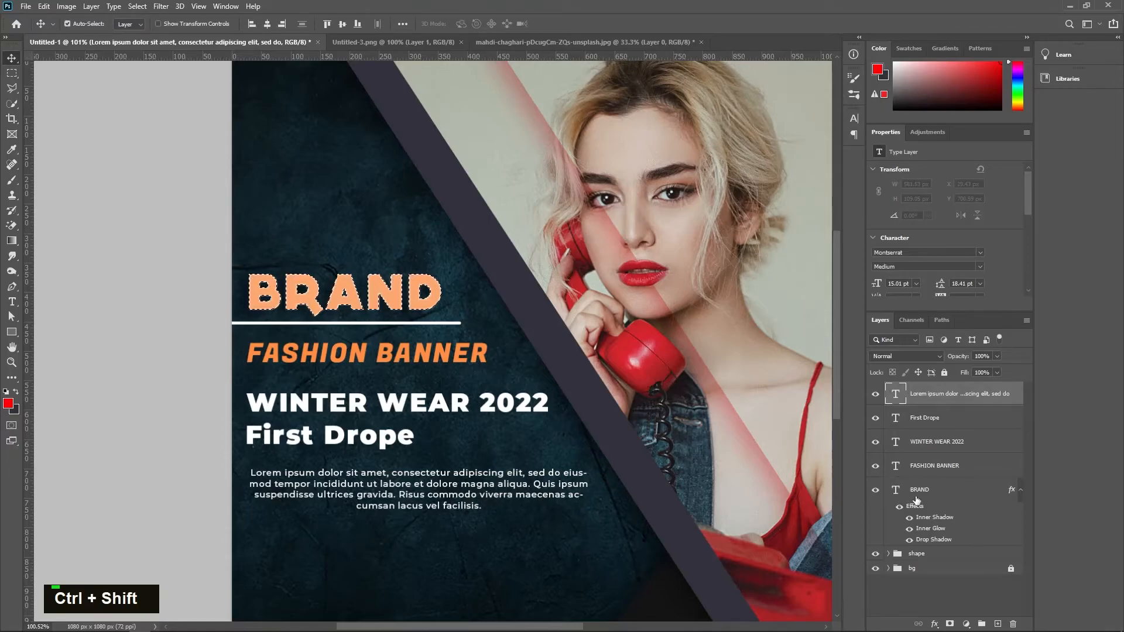
pyautogui.keyDown('shift'); pyautogui.click(941, 495); pyautogui.keyUp('shift')
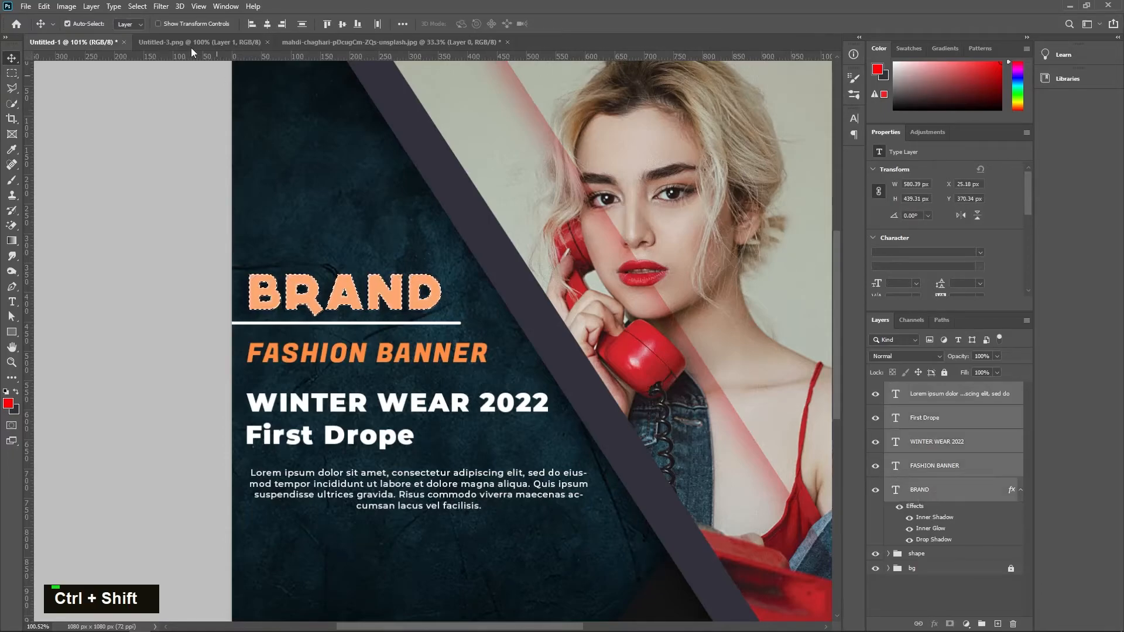
pyautogui.click(110, 236)
pyautogui.hotkey('ctrl', 'd')
pyautogui.scroll(-2, 439, 375)
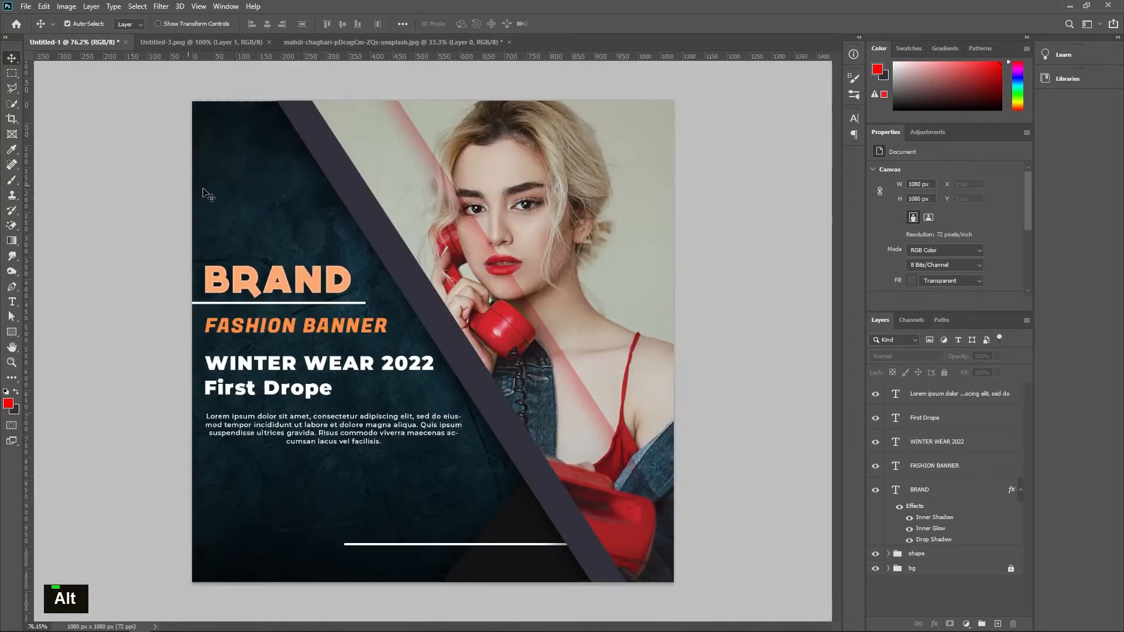
# - Place the facebook, instagram and twitter icon images from the pproject folder into the design
pyautogui.click(231, 624)
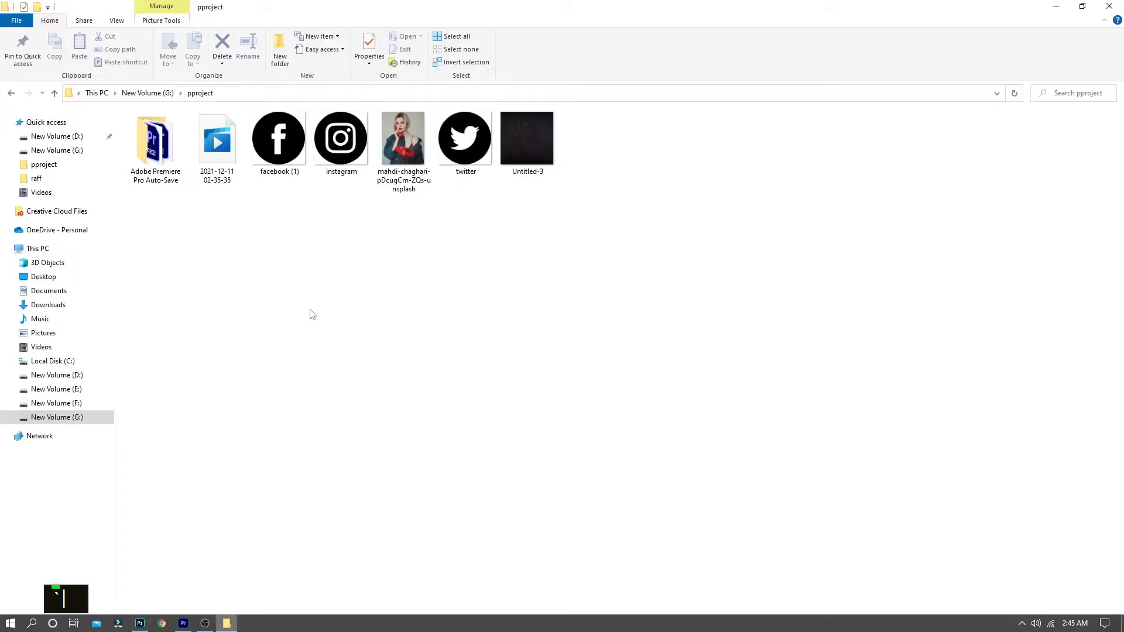
pyautogui.click(340, 163)
pyautogui.keyDown('ctrl'); pyautogui.click(292, 153); pyautogui.keyUp('ctrl')
pyautogui.keyDown('ctrl'); pyautogui.click(467, 139); pyautogui.keyUp('ctrl')
pyautogui.moveTo(467, 138); pyautogui.dragTo(338, 490)
pyautogui.click(560, 25)
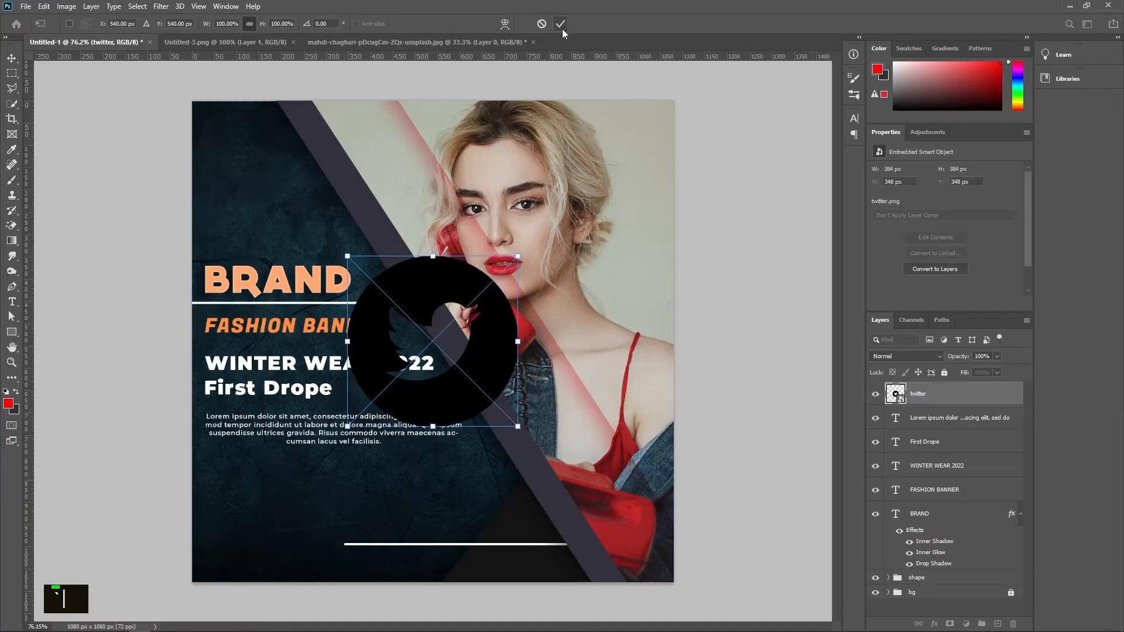
pyautogui.click(560, 26)
pyautogui.click(560, 25)
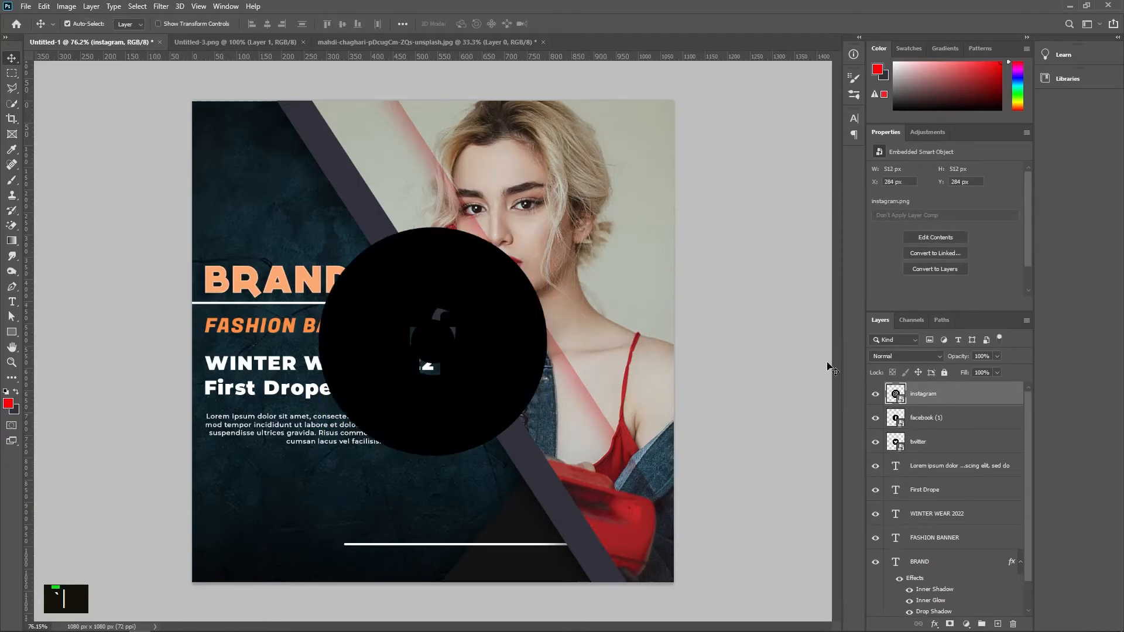
# - Scale the three social media icons down together to a small size over the paragraph text
pyautogui.keyDown('ctrl'); pyautogui.keyDown('shift'); pyautogui.click(948, 440); pyautogui.keyUp('shift'); pyautogui.keyUp('ctrl')
pyautogui.hotkey('ctrl', 't')
pyautogui.moveTo(543, 229); pyautogui.dragTo(360, 413)
pyautogui.click(586, 24)
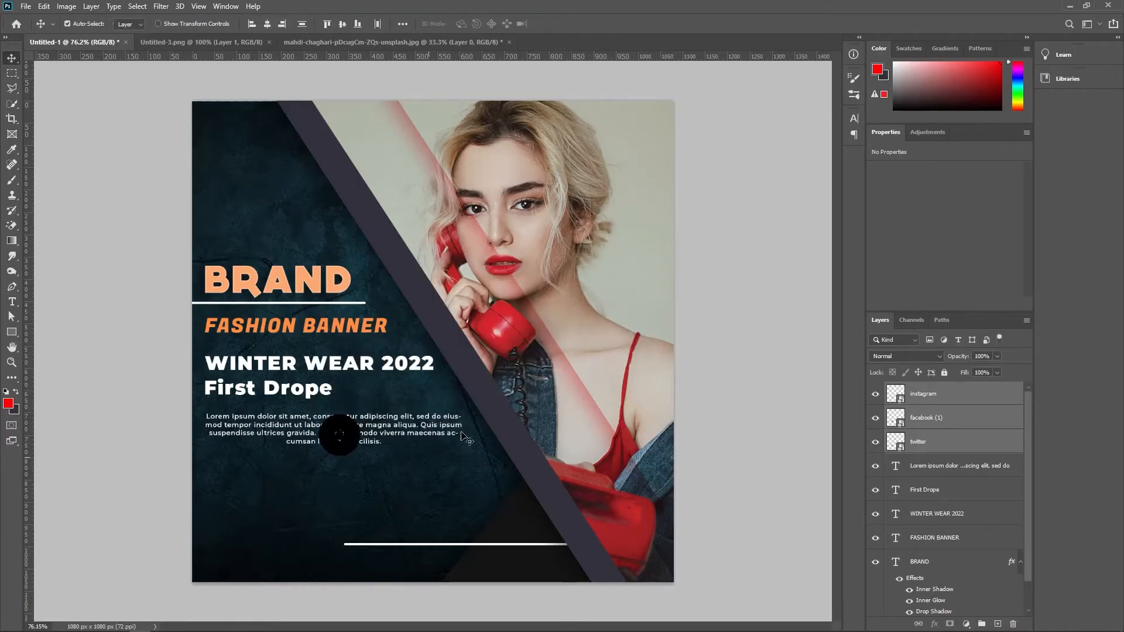
# - Group the paragraph, First Drope, WINTER WEAR 2022, FASHION BANNER and BRAND text layers and name the group TEXT
pyautogui.scroll(5, 375, 462)
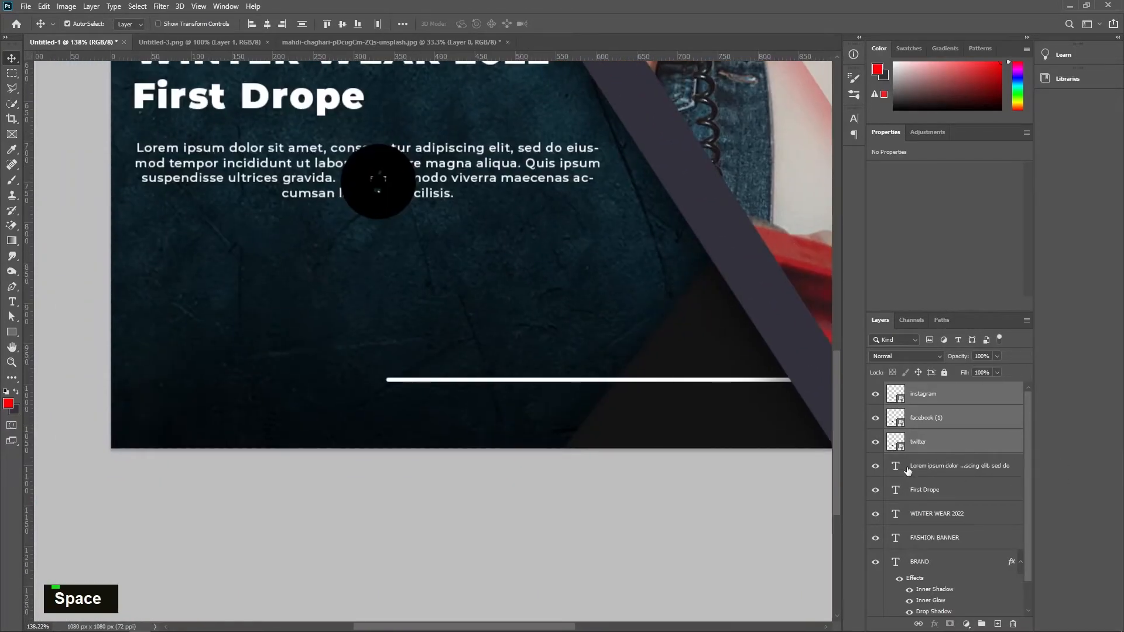
pyautogui.click(952, 467)
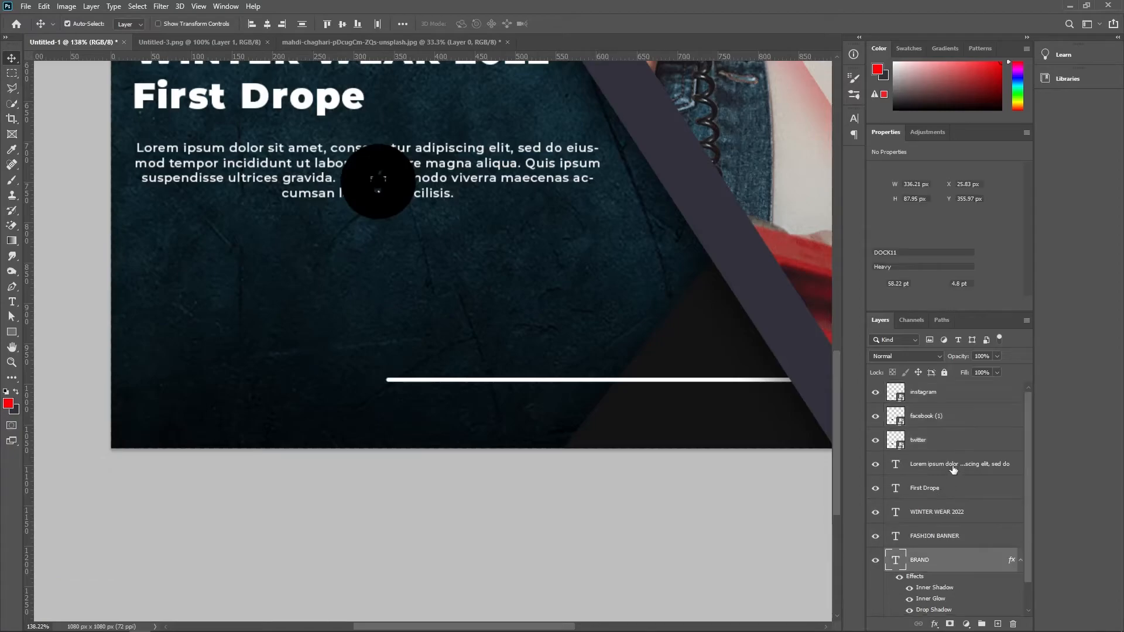
pyautogui.scroll(-1, 1032, 518)
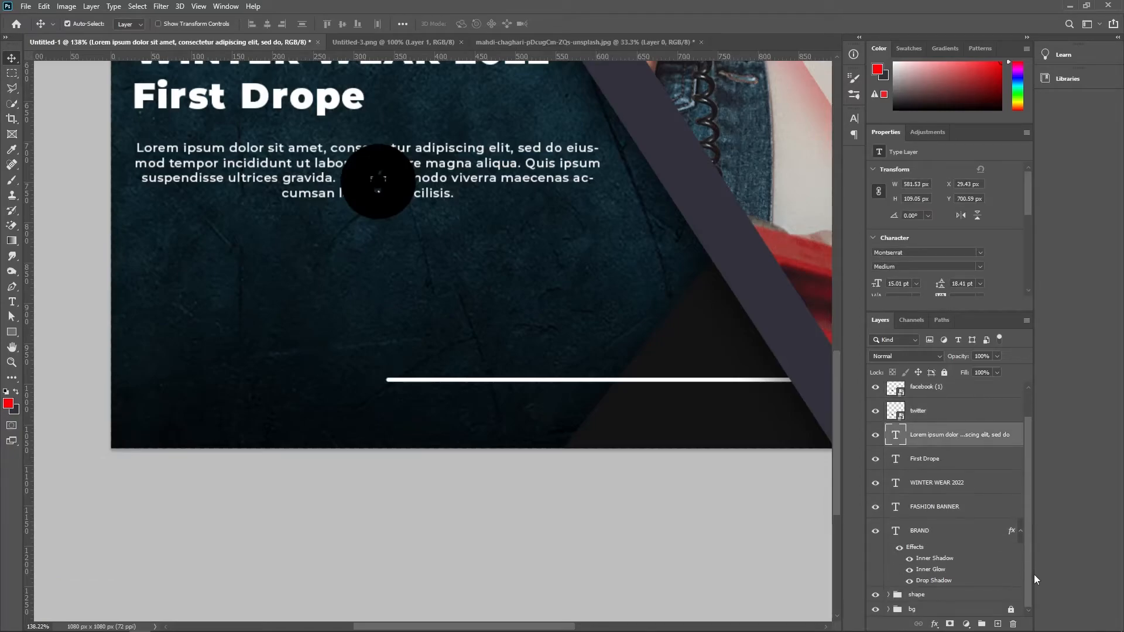
pyautogui.keyDown('ctrl'); pyautogui.keyDown('shift'); pyautogui.click(949, 531); pyautogui.keyUp('shift'); pyautogui.keyUp('ctrl')
pyautogui.hotkey('ctrl', 'g')
pyautogui.doubleClick(922, 461)
pyautogui.write('TE')
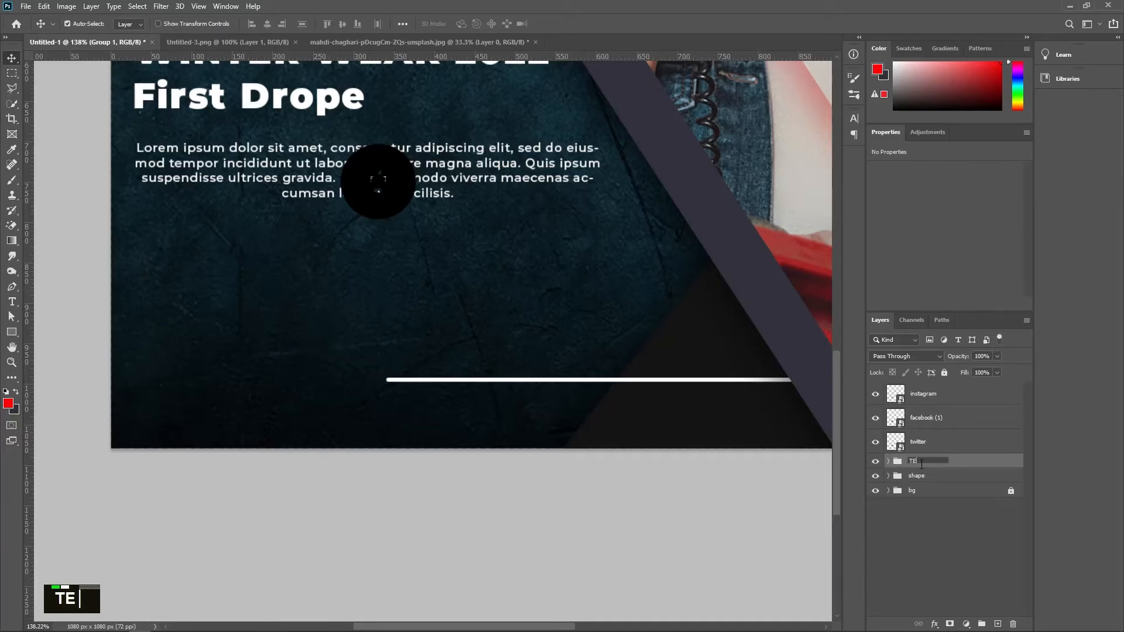
pyautogui.click(723, 423)
# - Move the instagram icon just above the middle of the lower white line and scale it to about 45 px
pyautogui.moveTo(401, 207); pyautogui.dragTo(578, 357)
pyautogui.hotkey('ctrl', 't')
pyautogui.moveTo(607, 300); pyautogui.dragTo(571, 351)
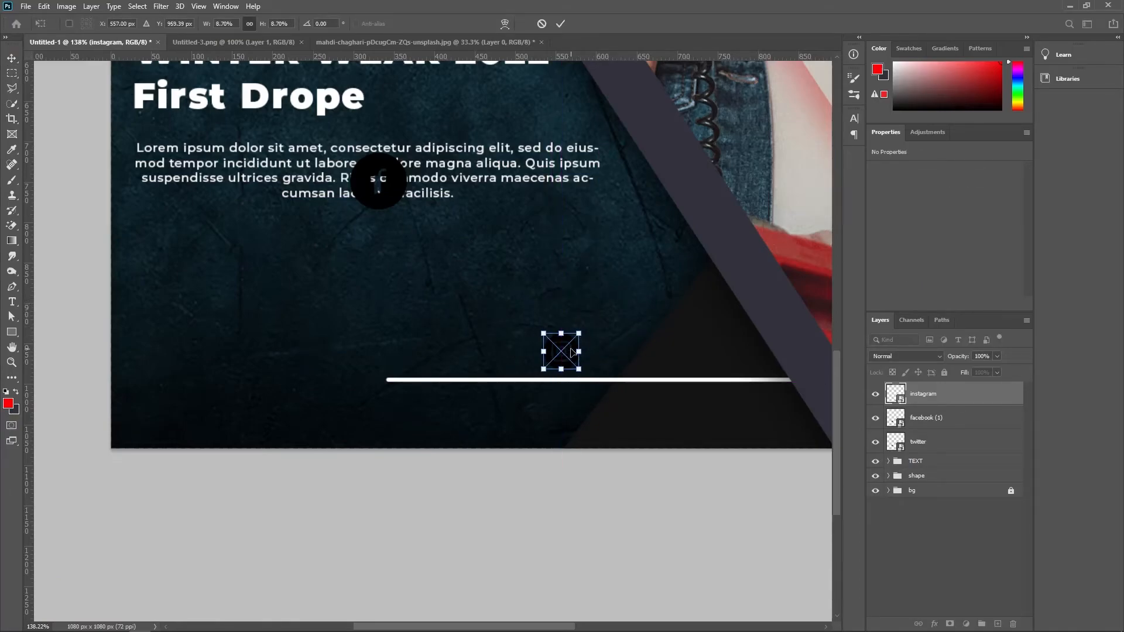
pyautogui.press('Return')
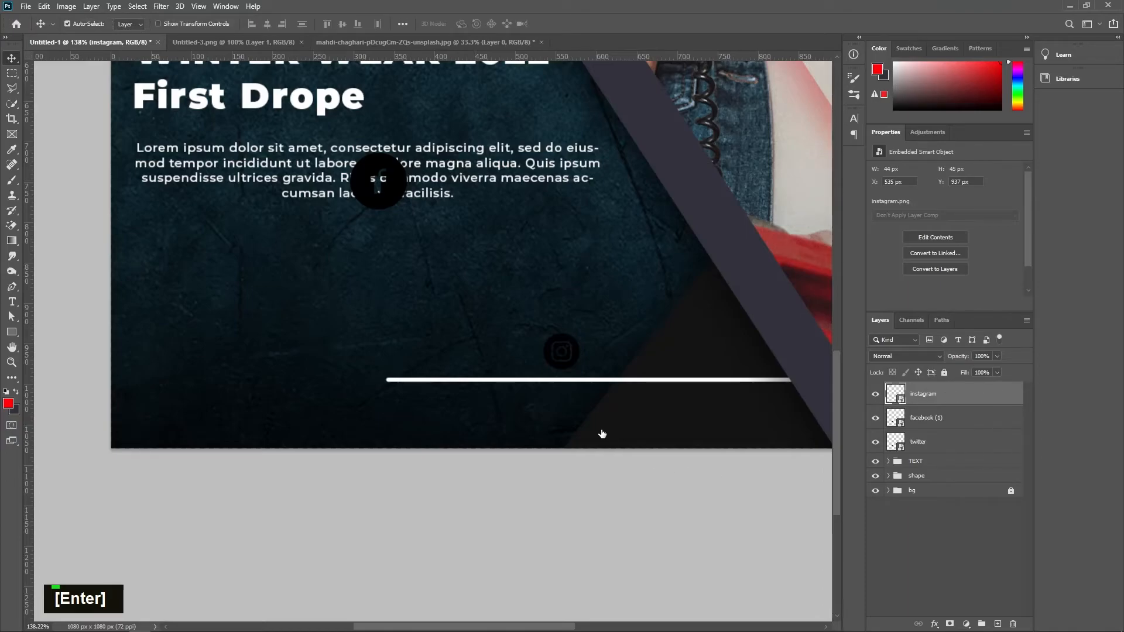
# - Give the instagram icon a black drop shadow with 0° angle and 8 px distance, plus a white color overlay
pyautogui.doubleClick(966, 394)
pyautogui.click(675, 568)
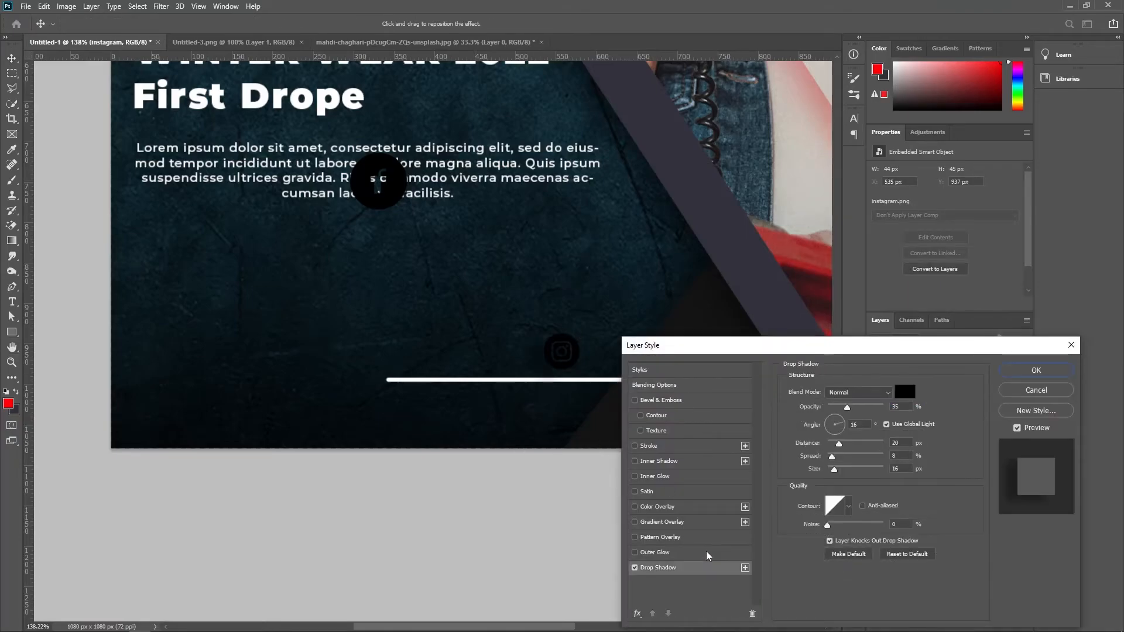
pyautogui.moveTo(547, 359); pyautogui.dragTo(551, 354)
pyautogui.click(904, 391)
pyautogui.press('Escape')
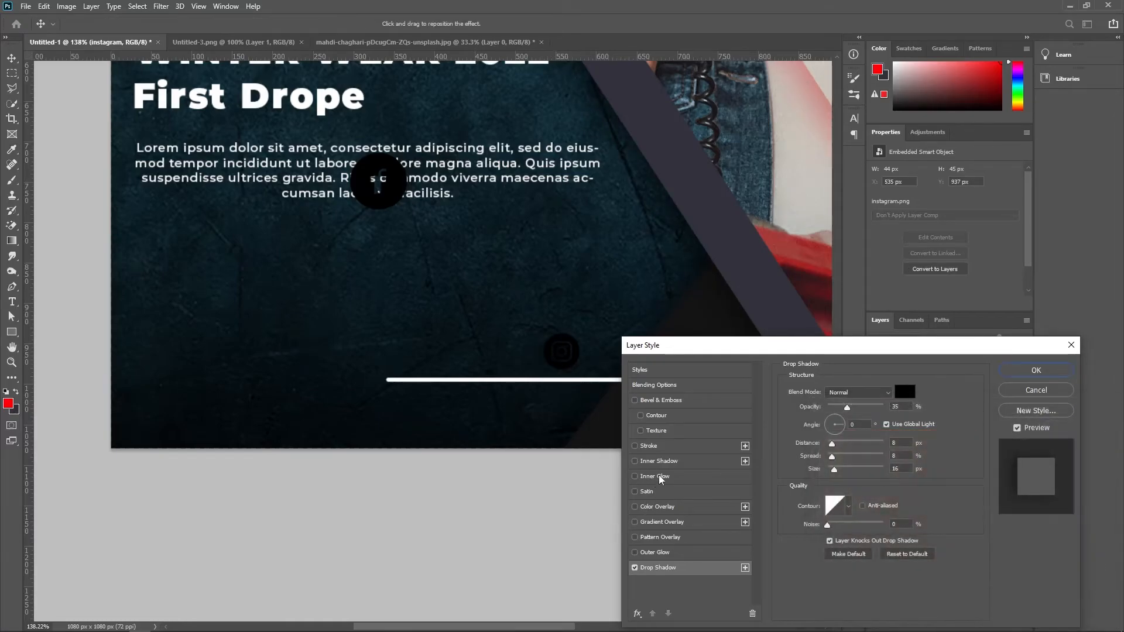
pyautogui.click(660, 508)
pyautogui.click(1009, 374)
# - Move the facebook icon above the left end of the lower white line and scale it to about 40 px
pyautogui.moveTo(393, 197); pyautogui.dragTo(436, 358)
pyautogui.hotkey('ctrl', 't')
pyautogui.moveTo(438, 320); pyautogui.dragTo(422, 357)
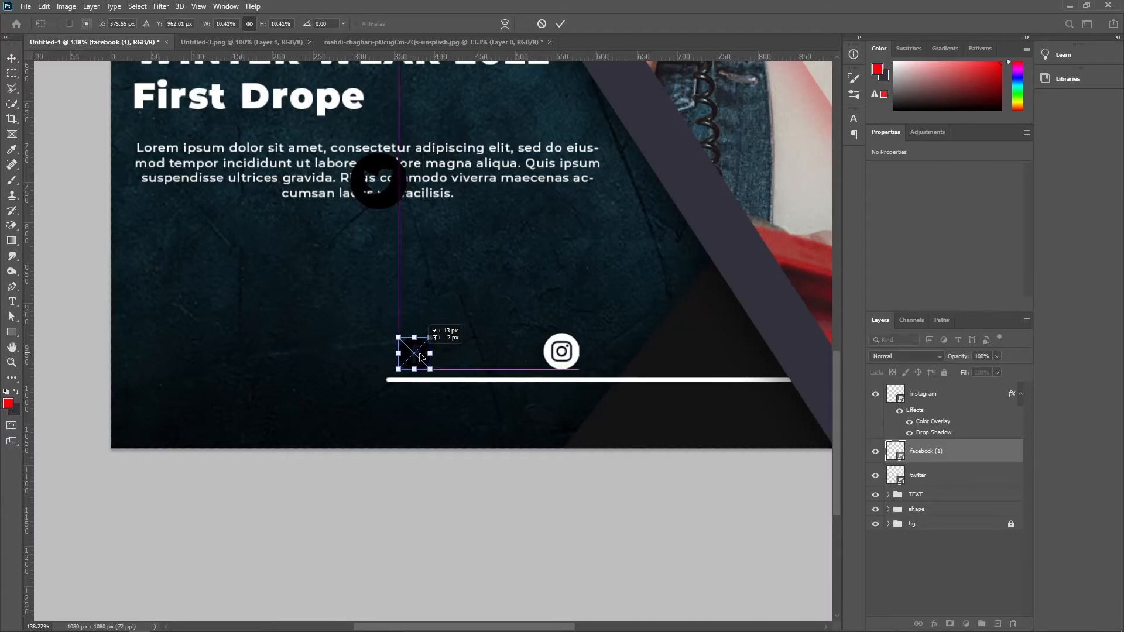
pyautogui.press('Return')
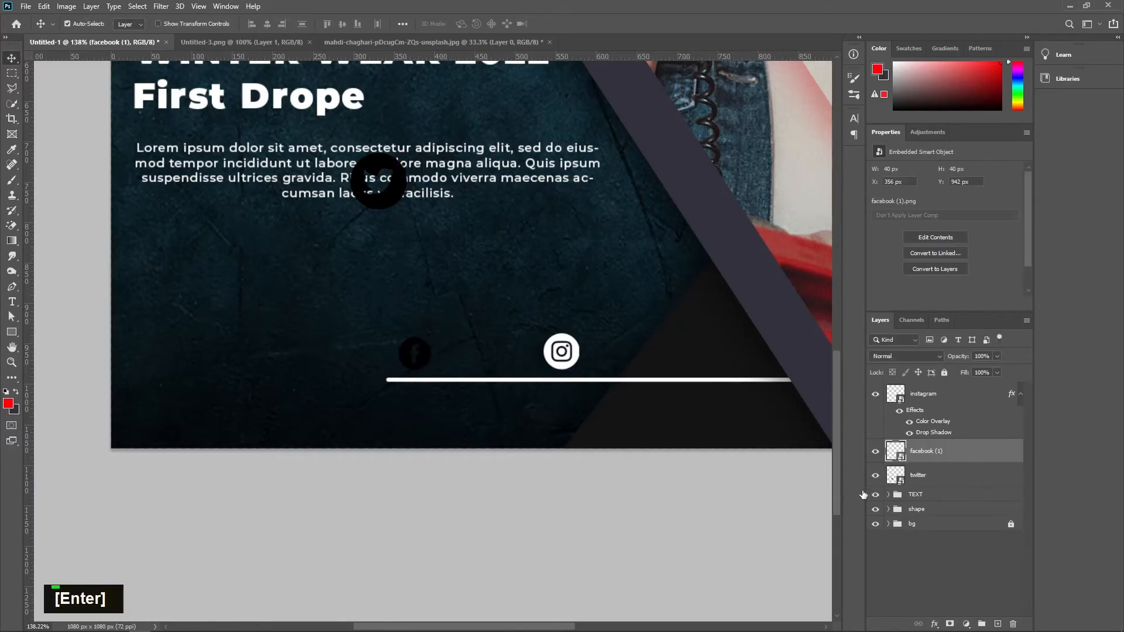
# - Apply a drop shadow and white color overlay to the facebook icon and enlarge it to 45 px to match instagram
pyautogui.doubleClick(924, 453)
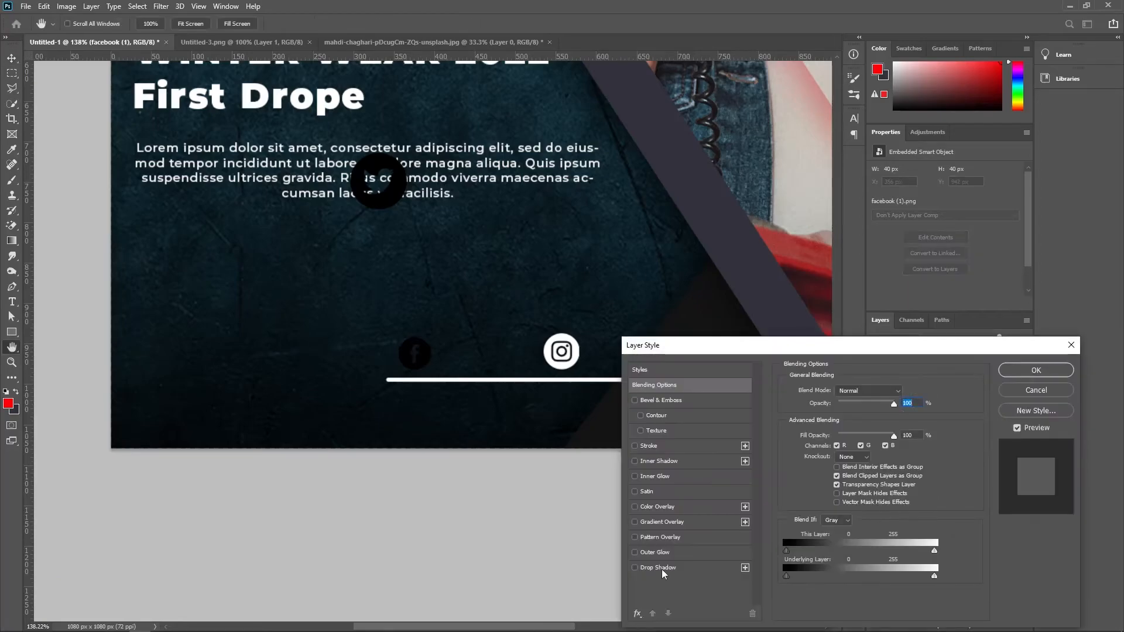
pyautogui.click(661, 568)
pyautogui.click(651, 507)
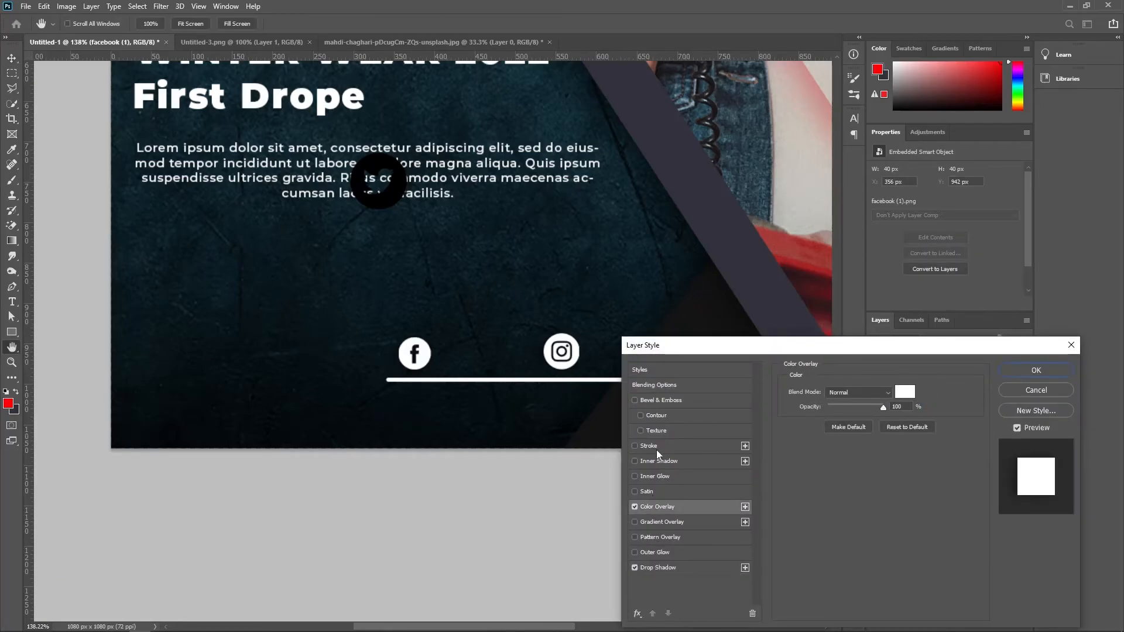
pyautogui.click(1045, 370)
pyautogui.hotkey('ctrl', 't')
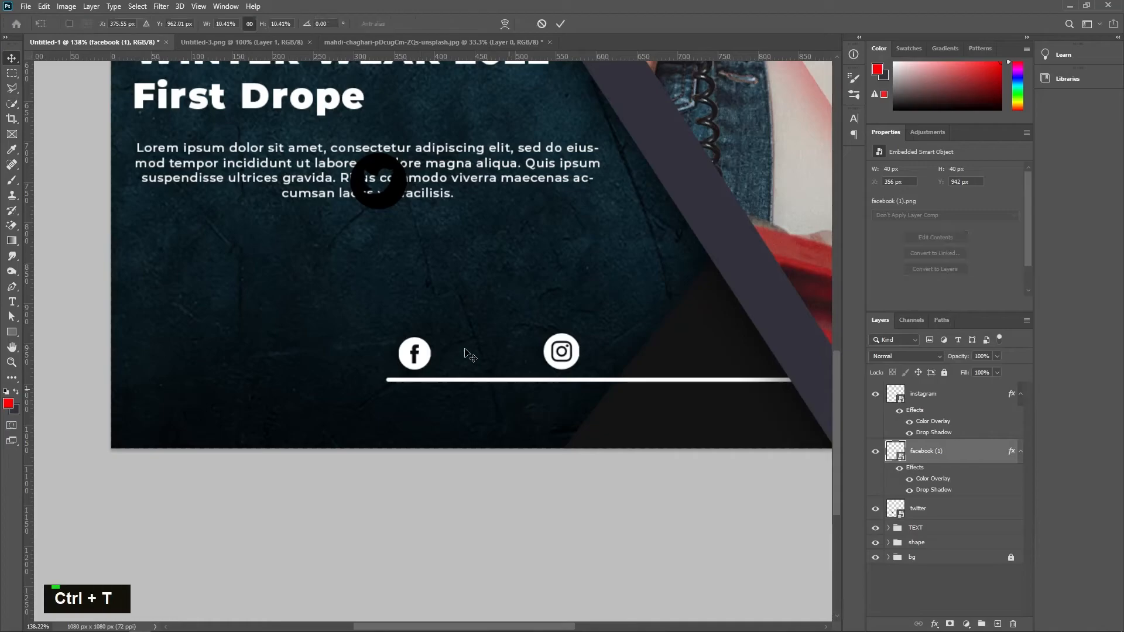
pyautogui.moveTo(431, 338); pyautogui.dragTo(434, 334)
pyautogui.press('Return')
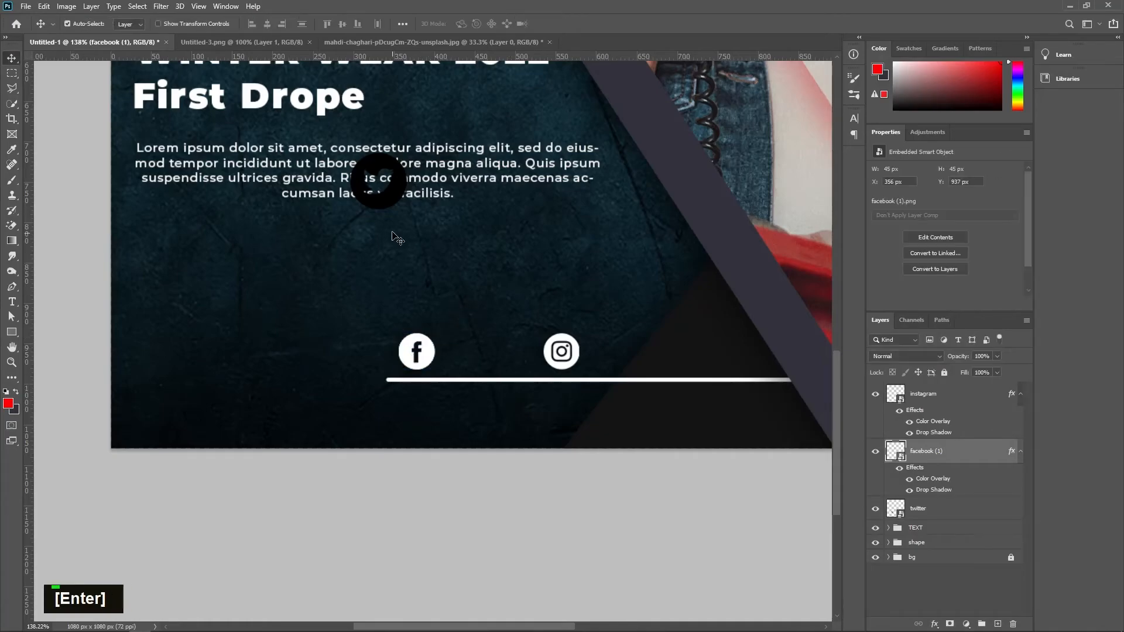
# - Move the twitter icon above the right part of the lower white line and scale it to 45 px, level with the others
pyautogui.moveTo(398, 197); pyautogui.dragTo(705, 369)
pyautogui.hotkey('ctrl', 't')
pyautogui.moveTo(704, 318); pyautogui.dragTo(700, 334)
pyautogui.click(560, 23)
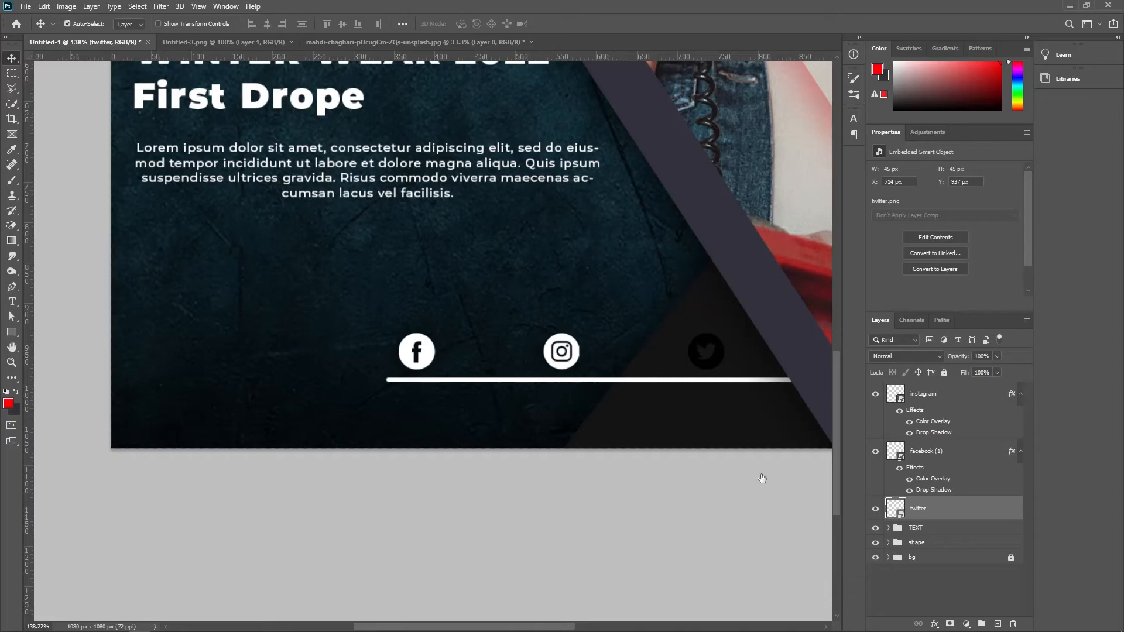
# - Apply the drop shadow and white color overlay to the twitter icon and clear the layer selection
pyautogui.click(663, 566)
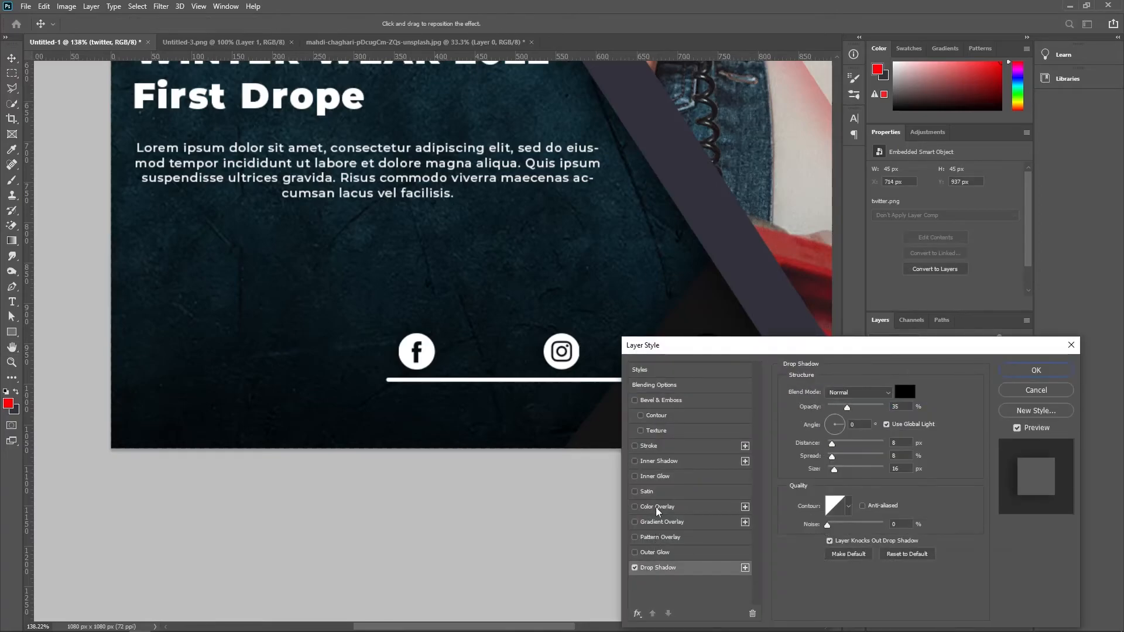
pyautogui.click(658, 508)
pyautogui.click(1023, 374)
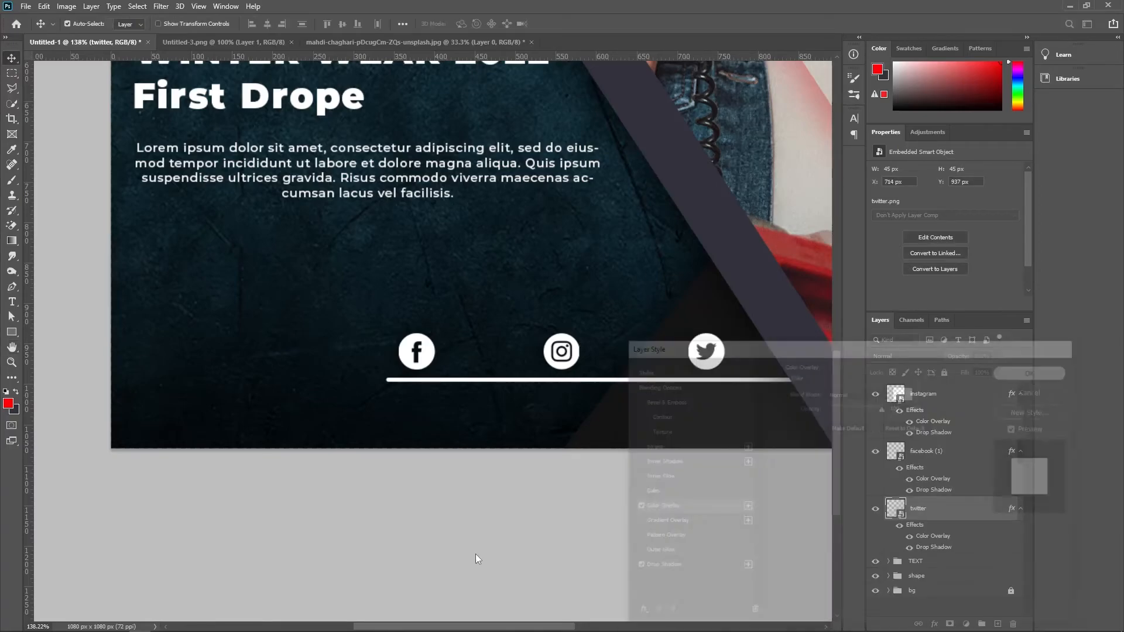
pyautogui.click(490, 532)
pyautogui.scroll(-7, 492, 536)
pyautogui.scroll(5, 502, 578)
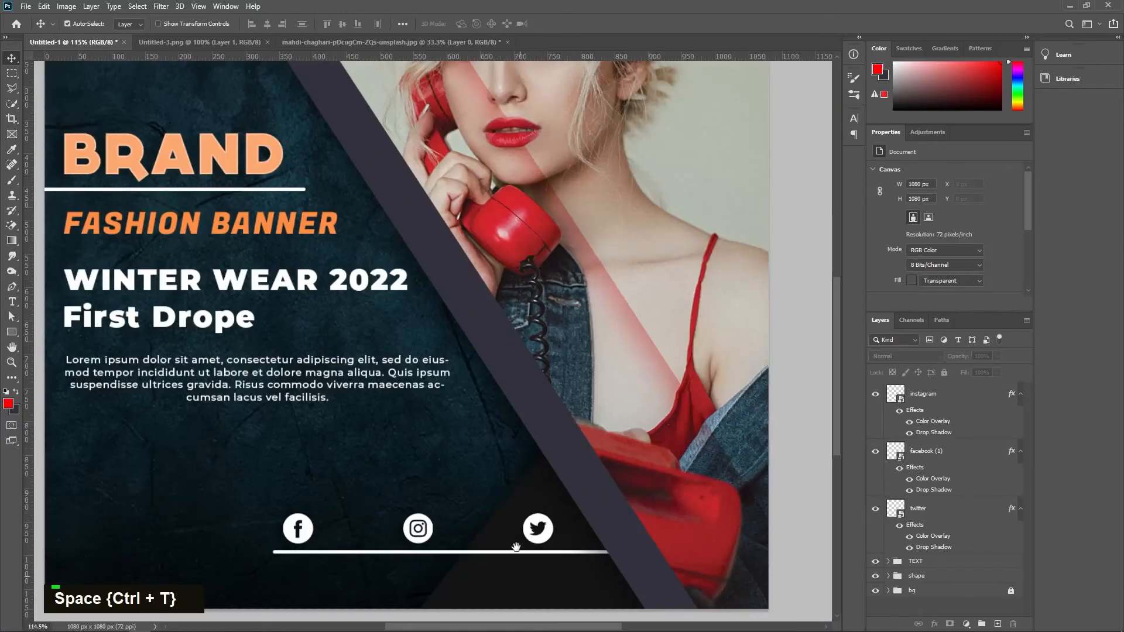
pyautogui.moveTo(517, 569); pyautogui.dragTo(519, 449)
pyautogui.scroll(3, 518, 471)
pyautogui.press('t')
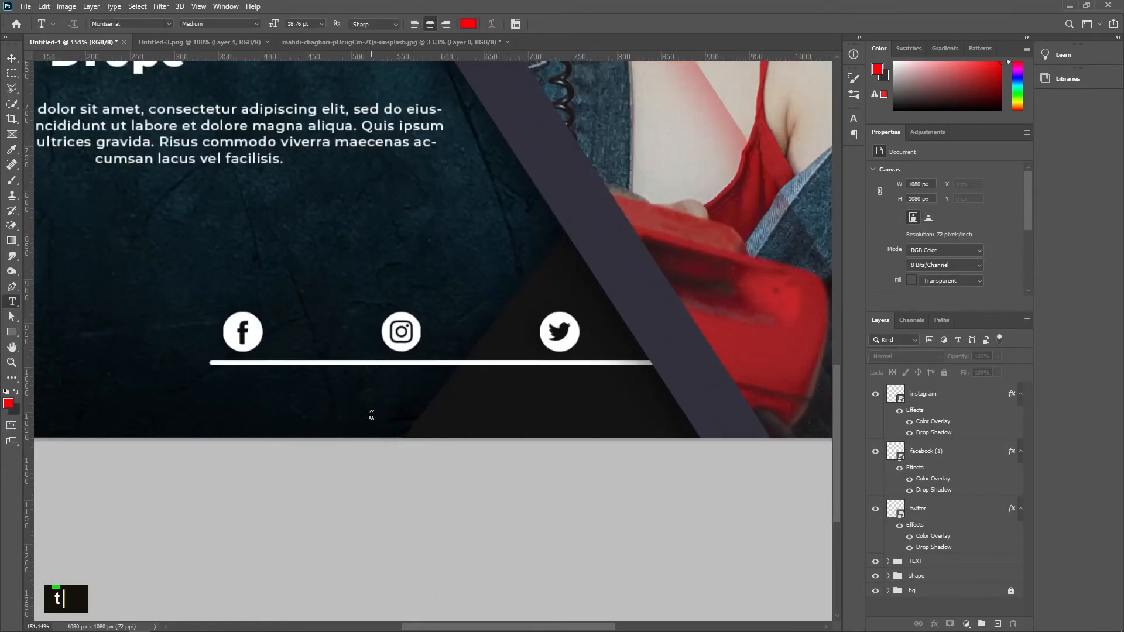
pyautogui.click(371, 414)
pyautogui.write('www.desi')
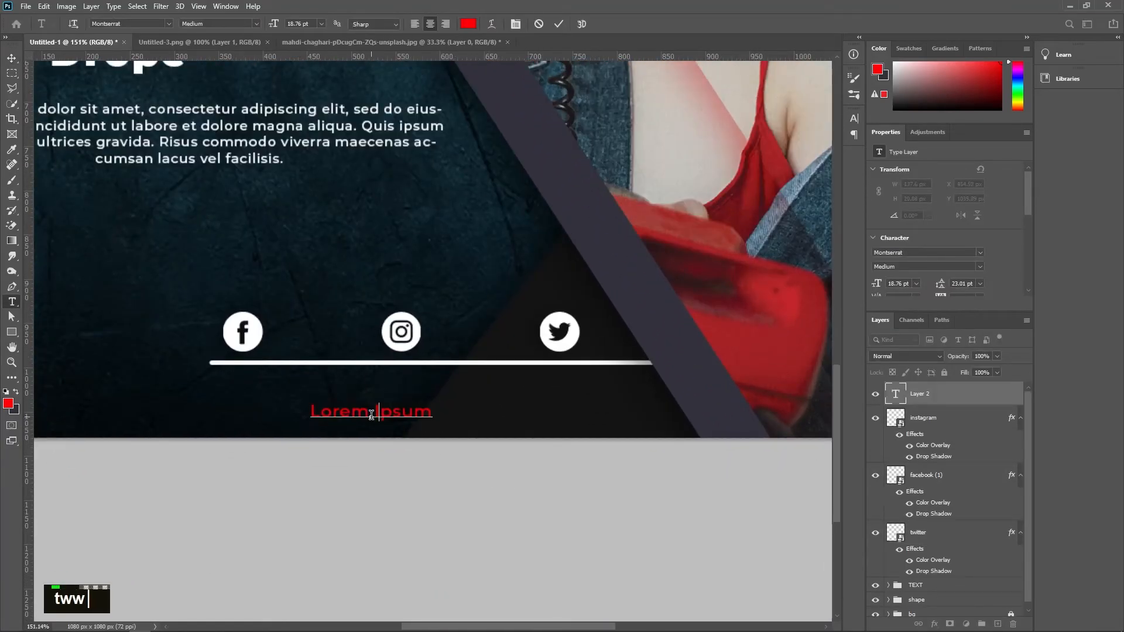
pyautogui.write('gnhub.com')
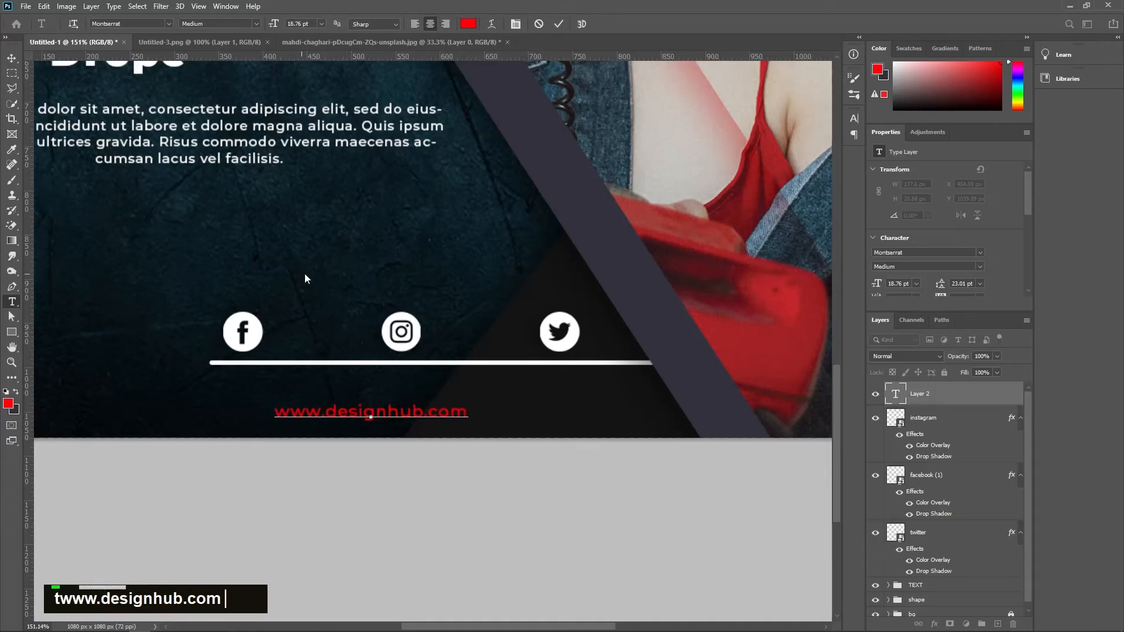
pyautogui.moveTo(864, 460); pyautogui.dragTo(809, 424)
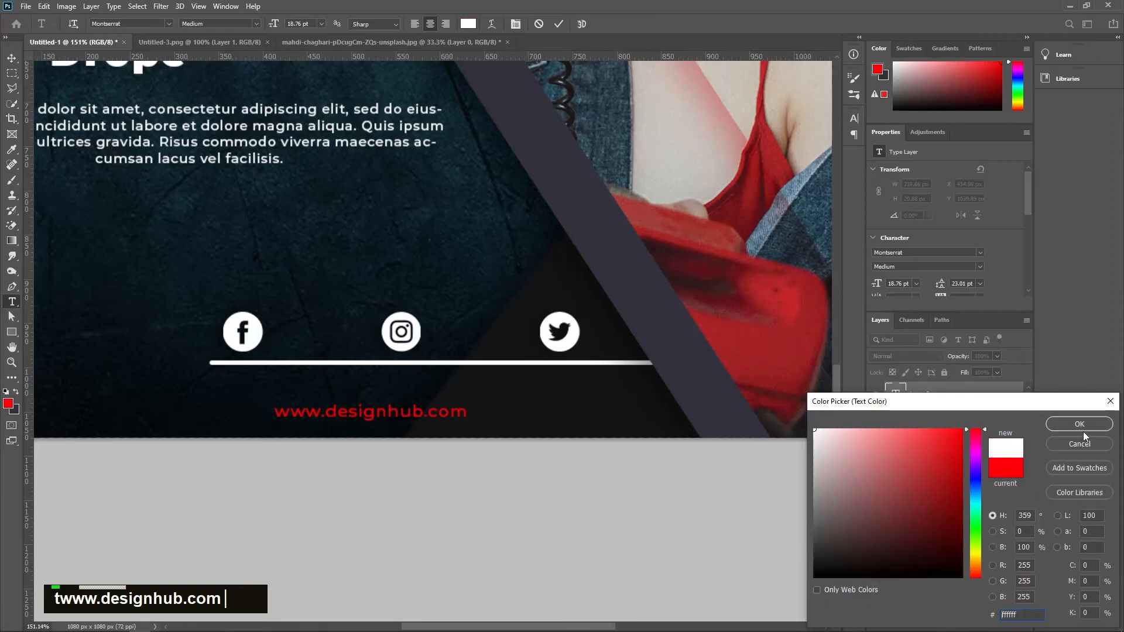
pyautogui.click(1082, 428)
pyautogui.hotkey('ctrl', 'a')
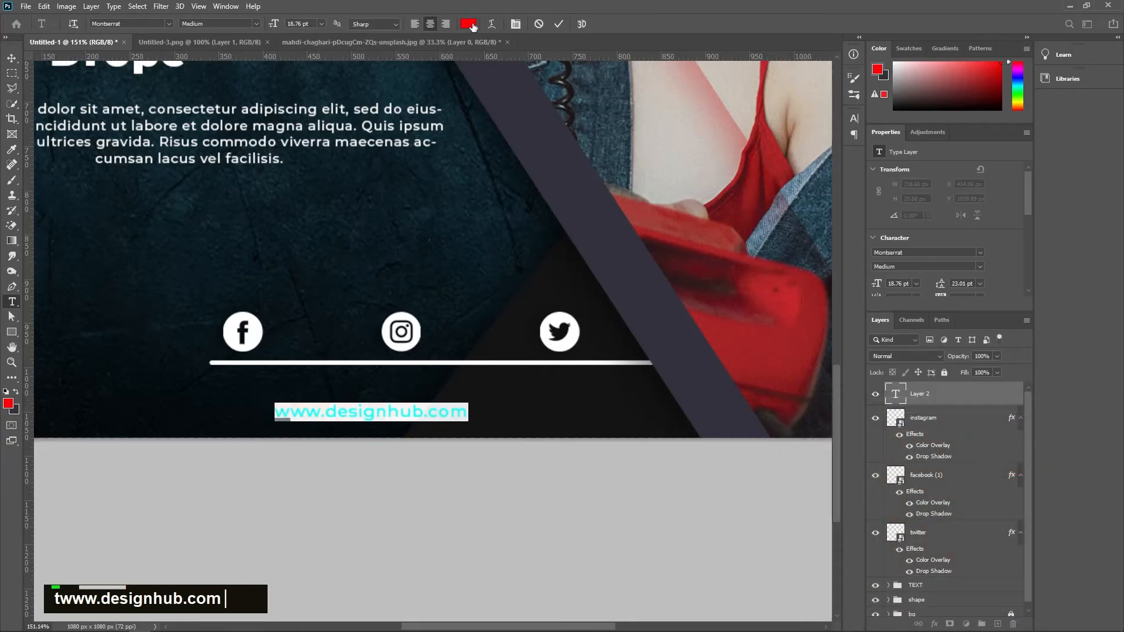
pyautogui.click(470, 25)
pyautogui.moveTo(881, 451); pyautogui.dragTo(816, 428)
pyautogui.click(1064, 425)
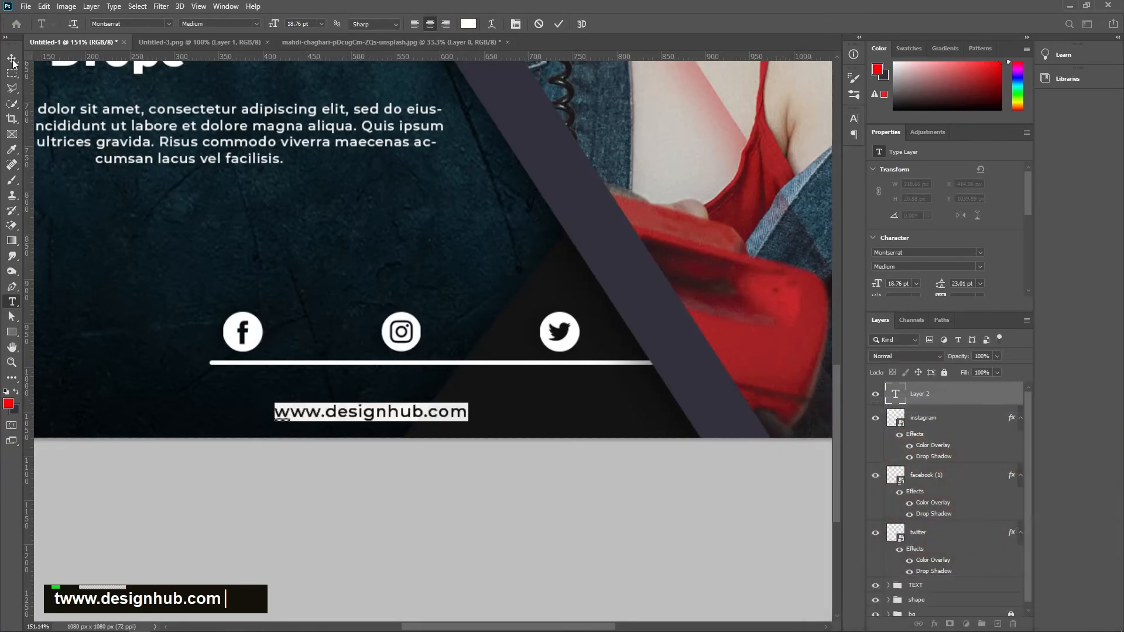
# - Set the website text's font to Montserrat Alternates in the Black style and commit the text
pyautogui.click(977, 252)
pyautogui.click(967, 300)
pyautogui.write('mon')
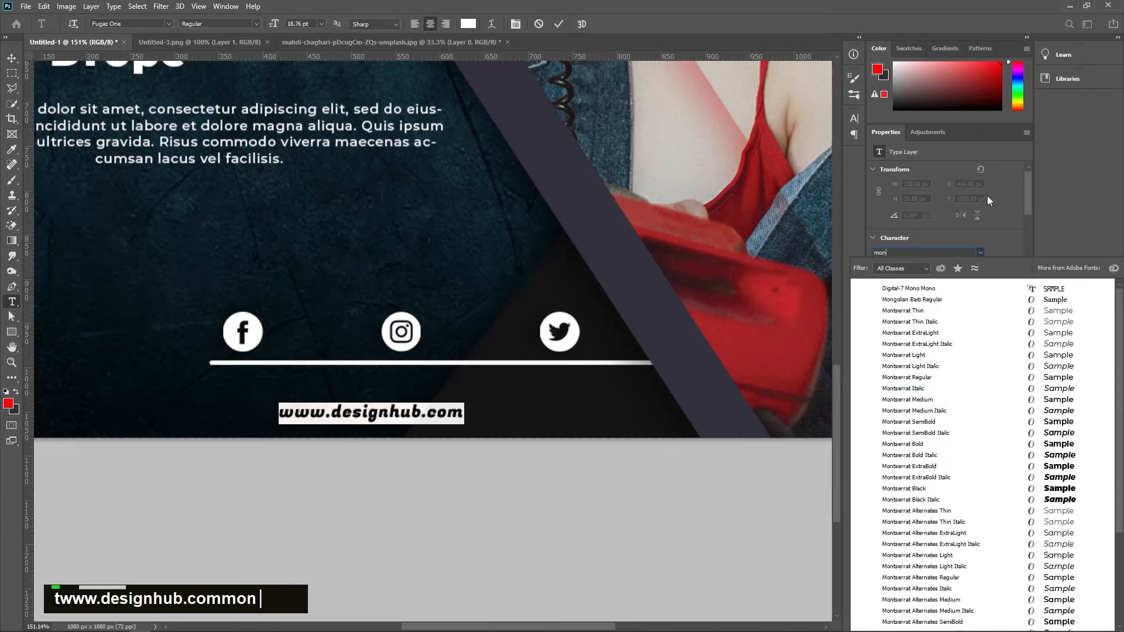
pyautogui.write('s')
pyautogui.press('BackSpace')
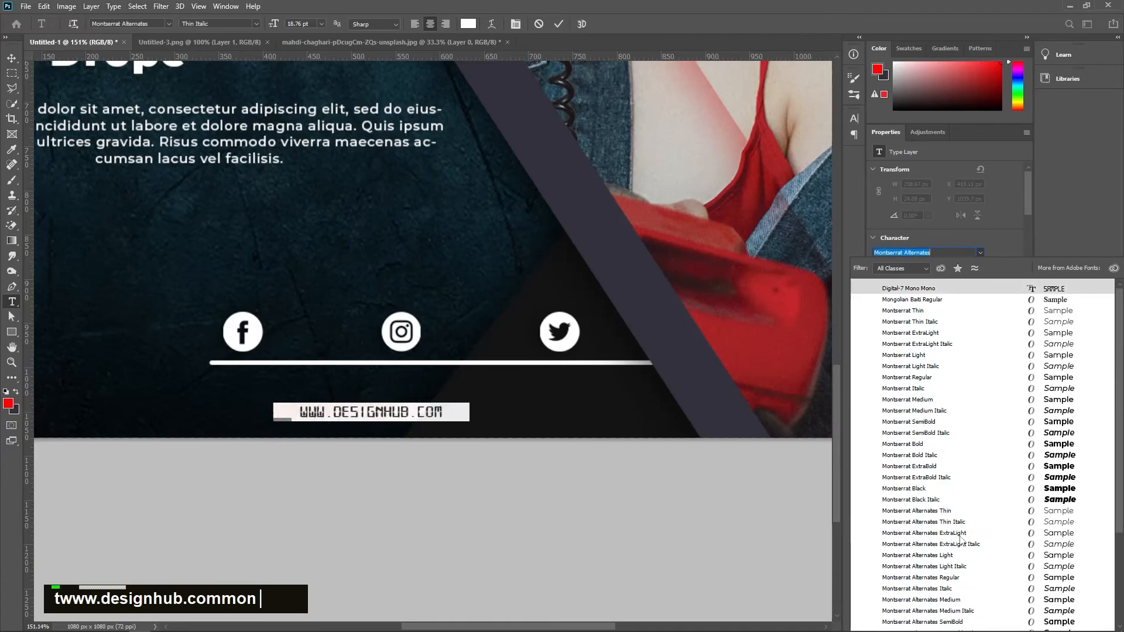
pyautogui.click(959, 535)
pyautogui.click(978, 266)
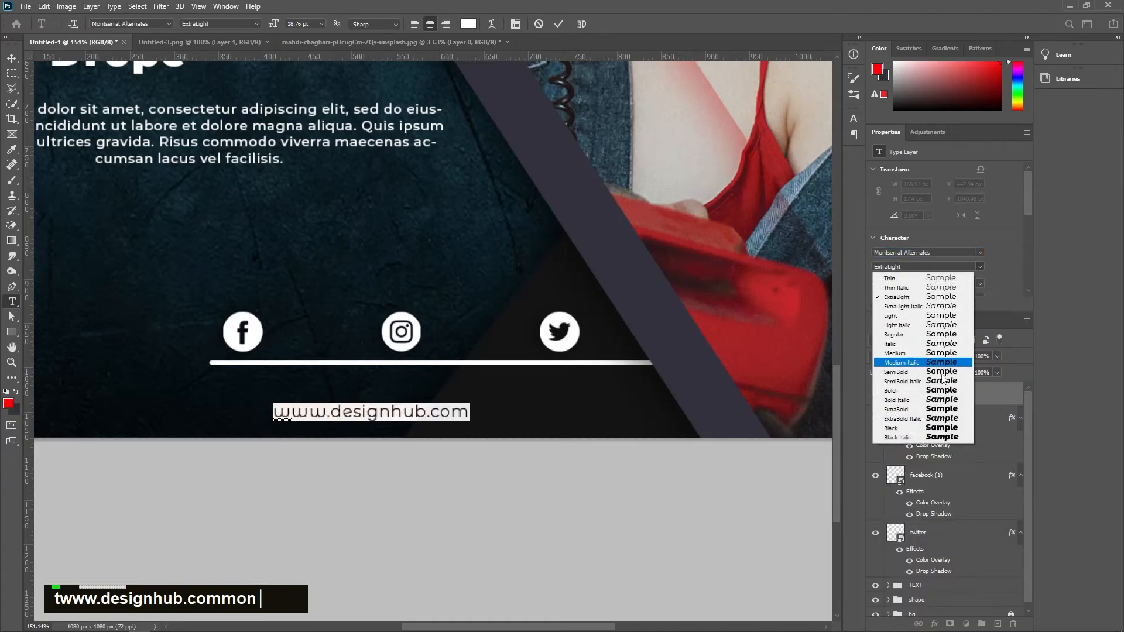
pyautogui.click(932, 428)
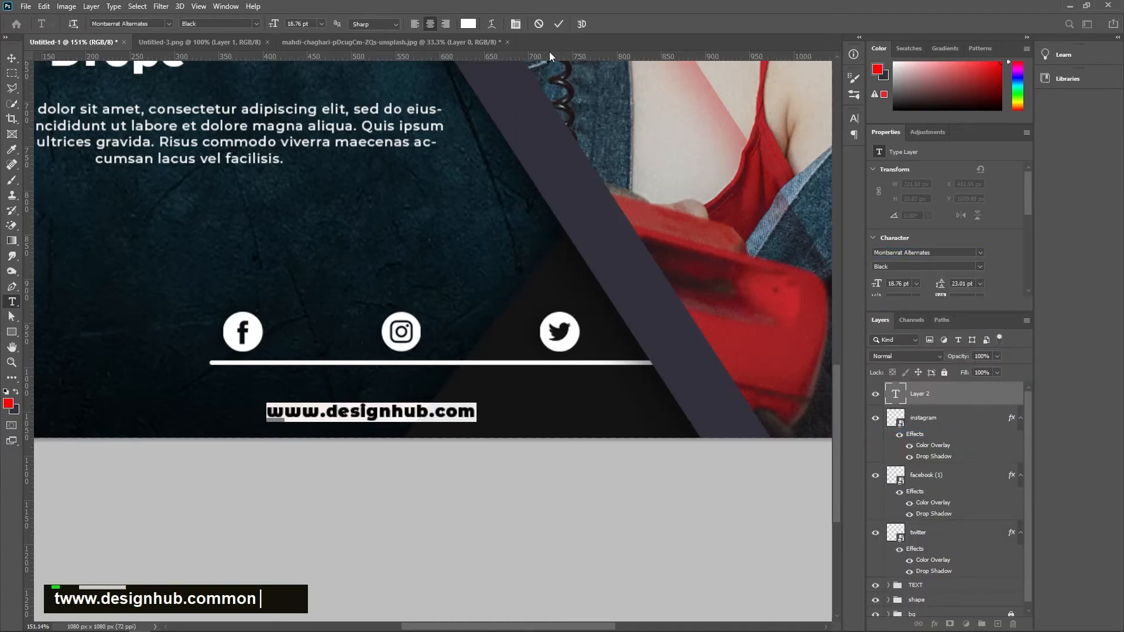
pyautogui.click(557, 24)
# - Move the website text closer beneath the white line, roughly centred under the instagram icon
pyautogui.press('v')
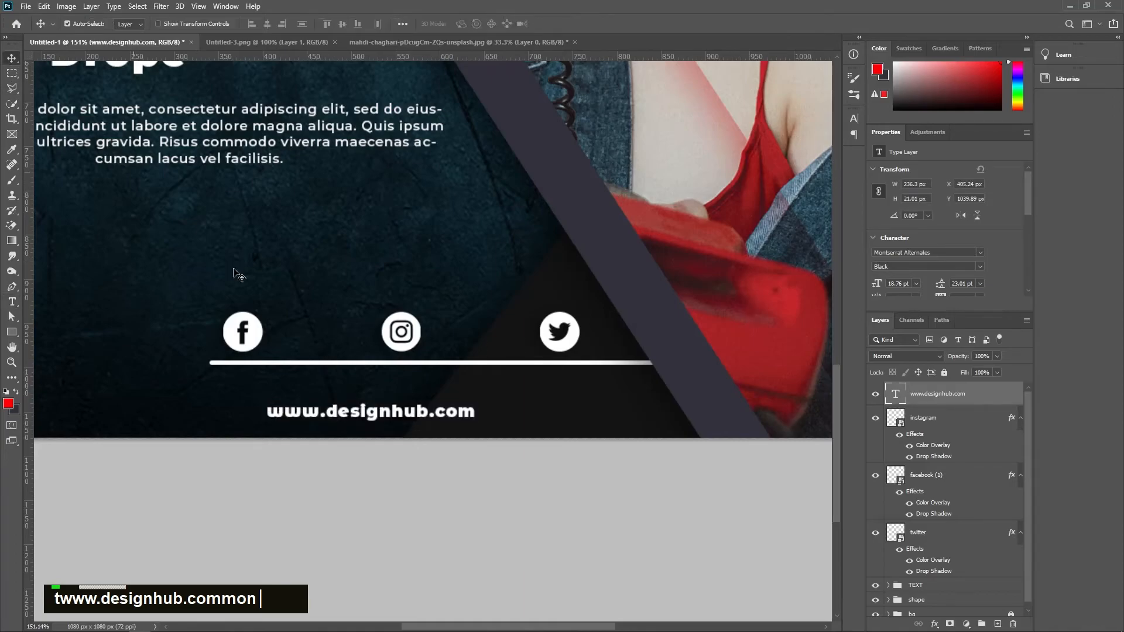
pyautogui.moveTo(404, 417); pyautogui.dragTo(430, 404)
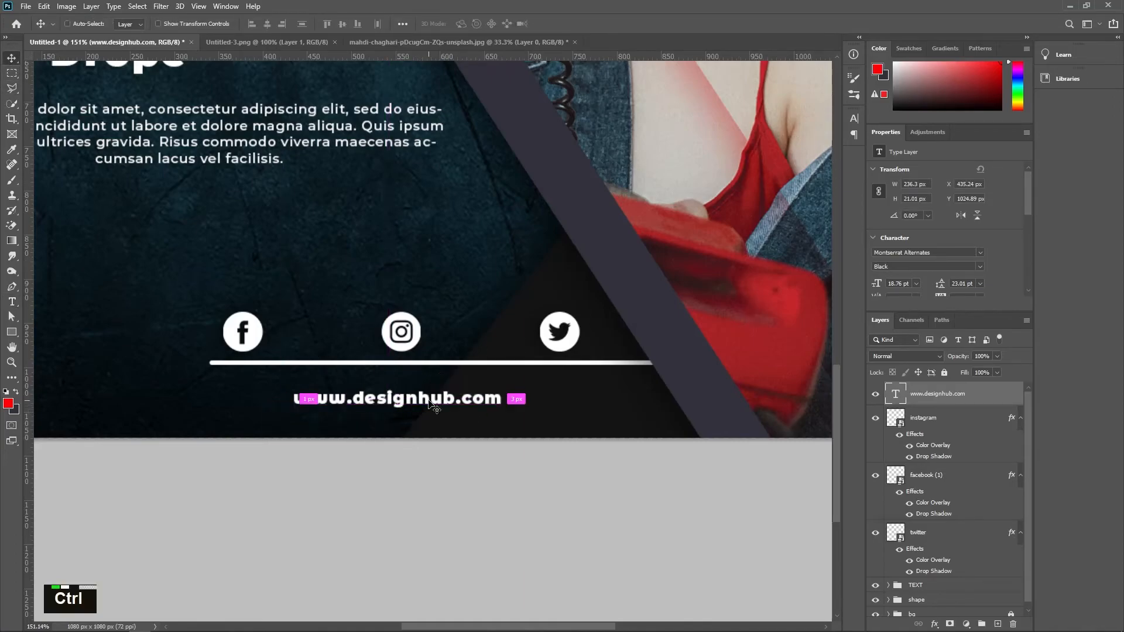
pyautogui.hotkey('ctrl', 't')
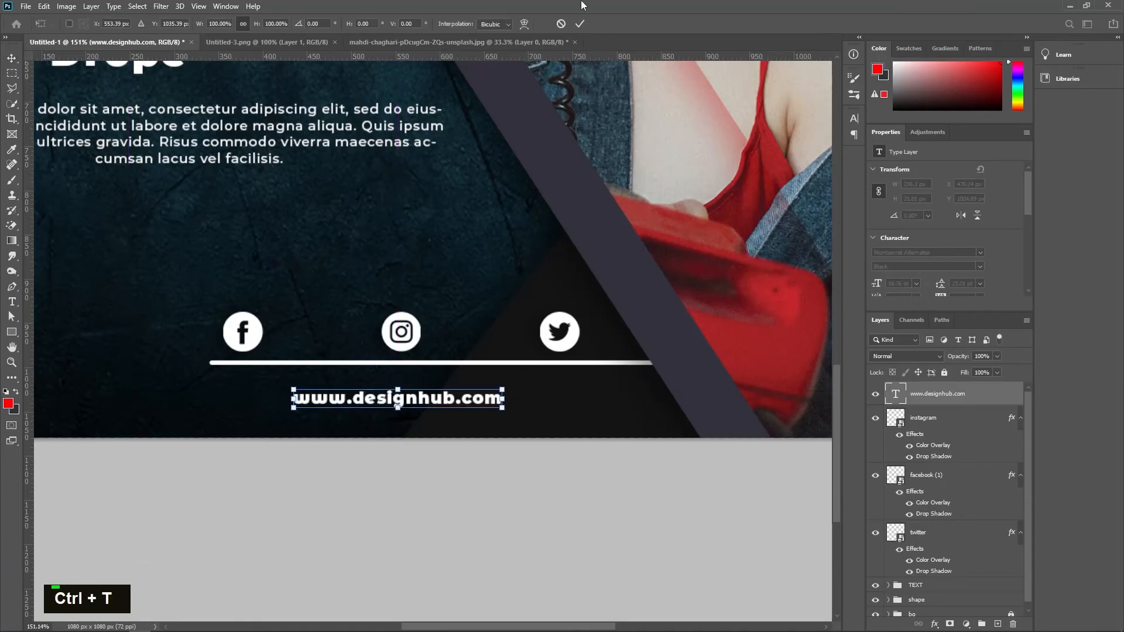
pyautogui.click(580, 24)
# - Set the website text's tracking to 810, shift it right to line up under the white line, and clear the selection
pyautogui.scroll(-3, 967, 269)
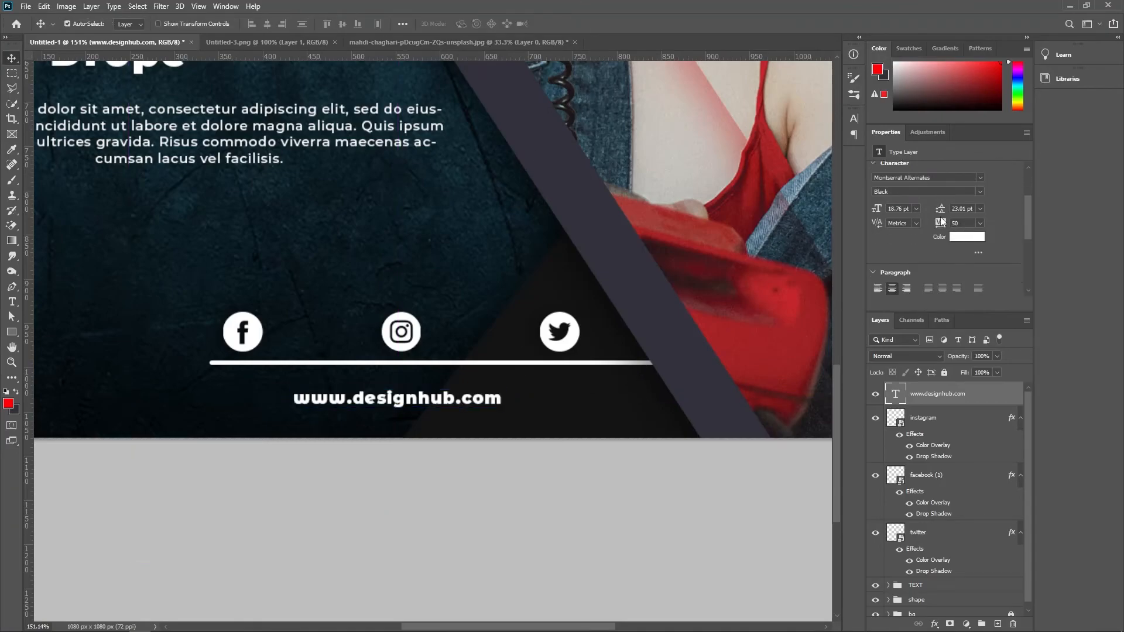
pyautogui.moveTo(951, 227)
pyautogui.mouseDown()
pyautogui.moveTo(970, 227)
pyautogui.moveTo(934, 221)
pyautogui.mouseUp()
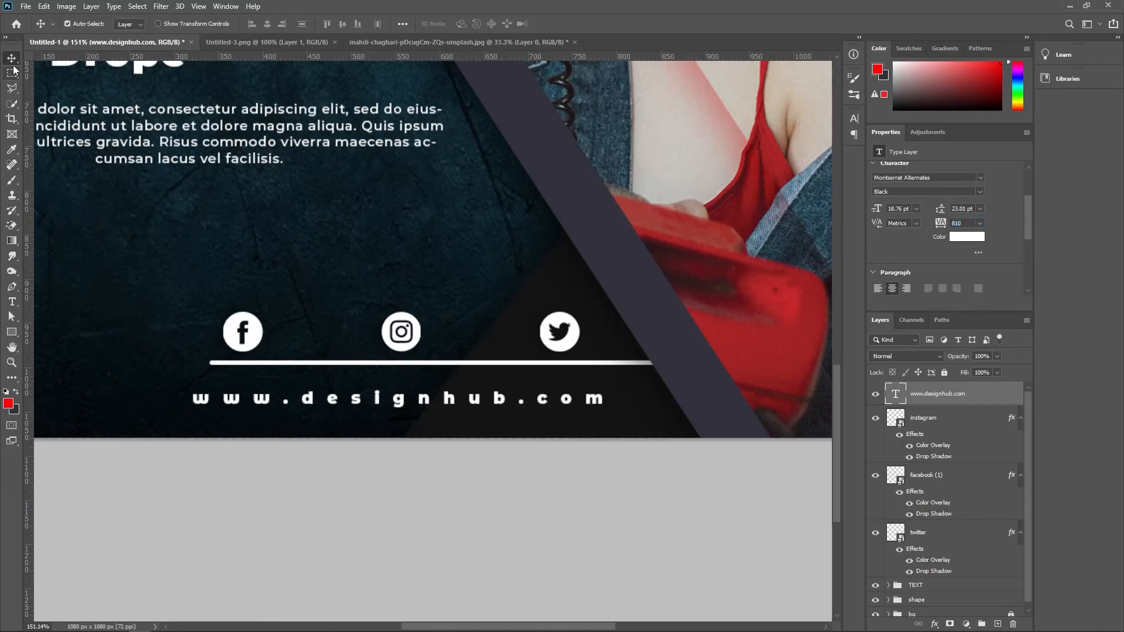
pyautogui.moveTo(431, 402); pyautogui.dragTo(443, 400)
pyautogui.click(497, 508)
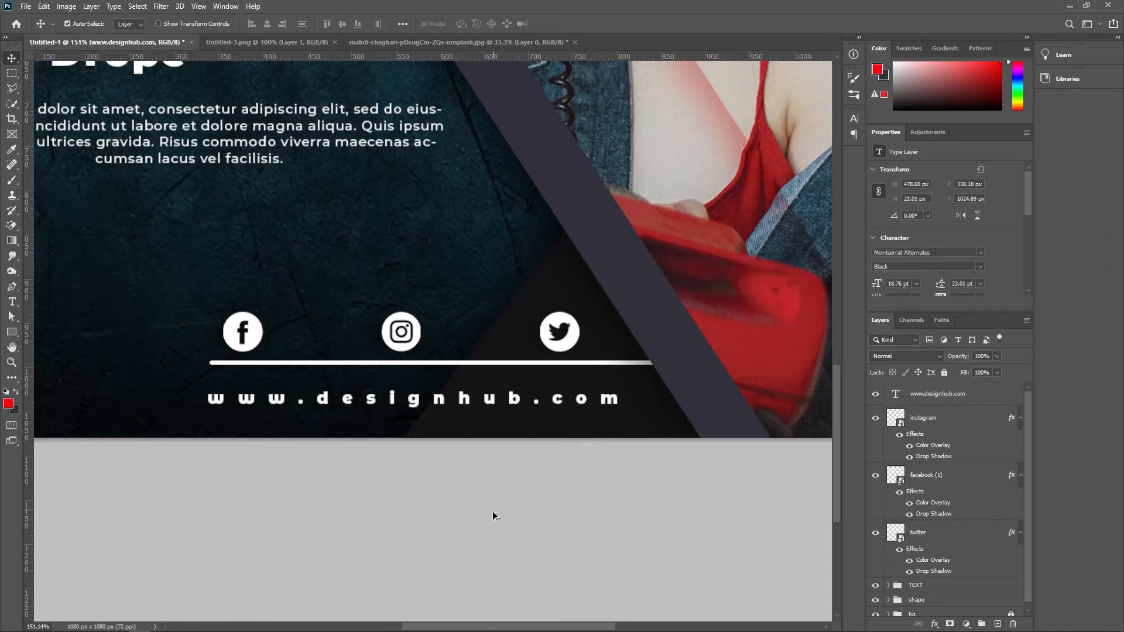
pyautogui.hotkey('ctrl', '0')
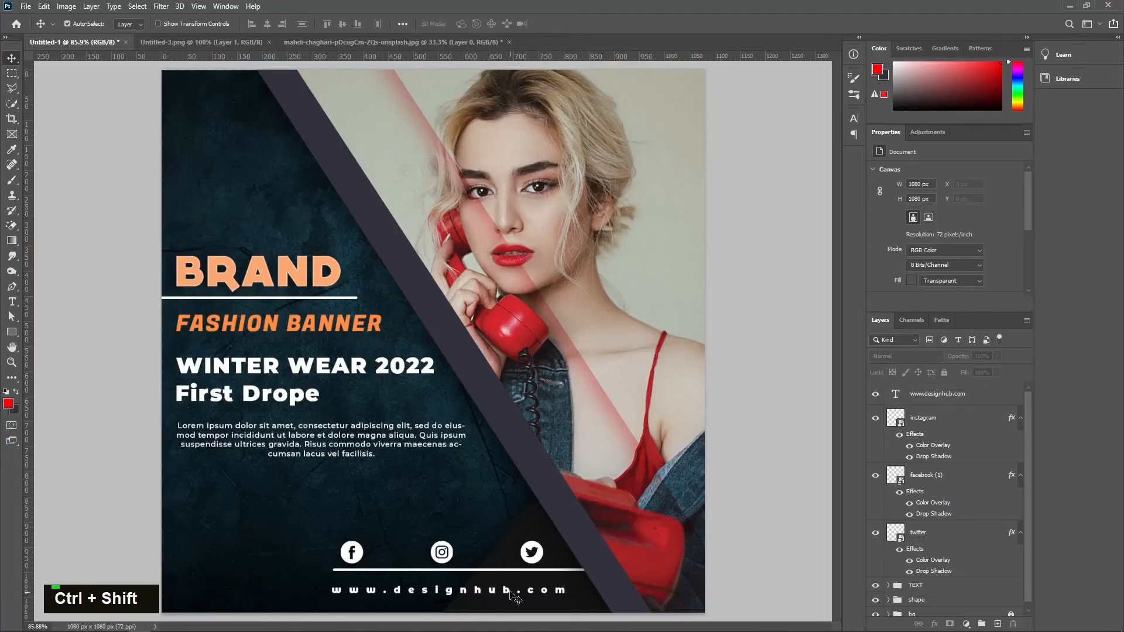
# - Tighten the website text's tracking to 500 and clear the selection
pyautogui.scroll(-2, 976, 277)
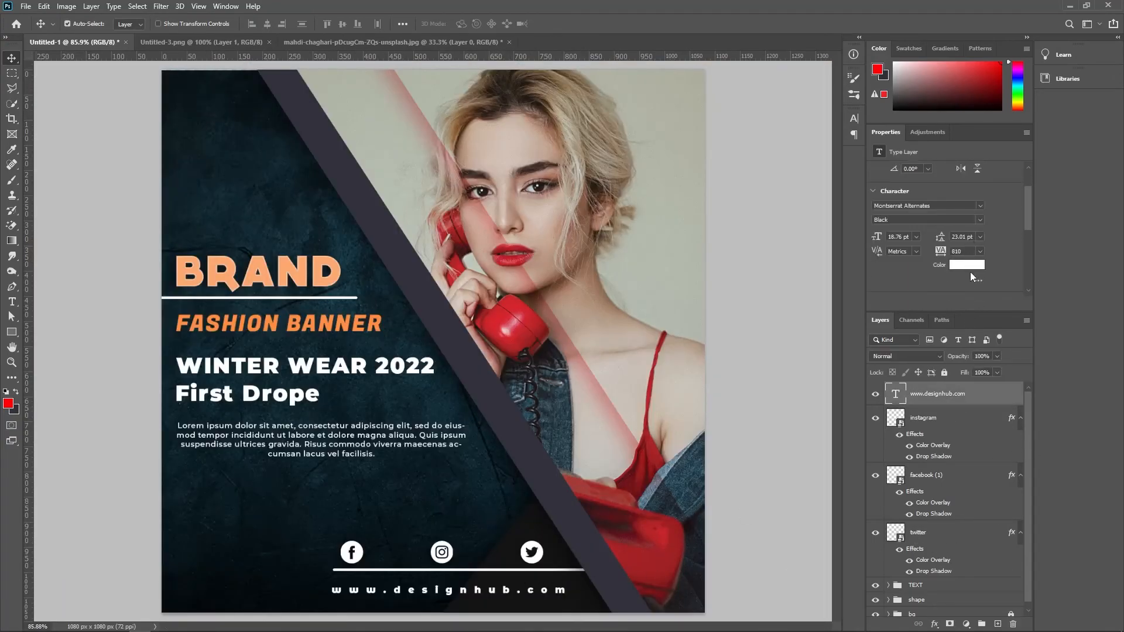
pyautogui.write('500')
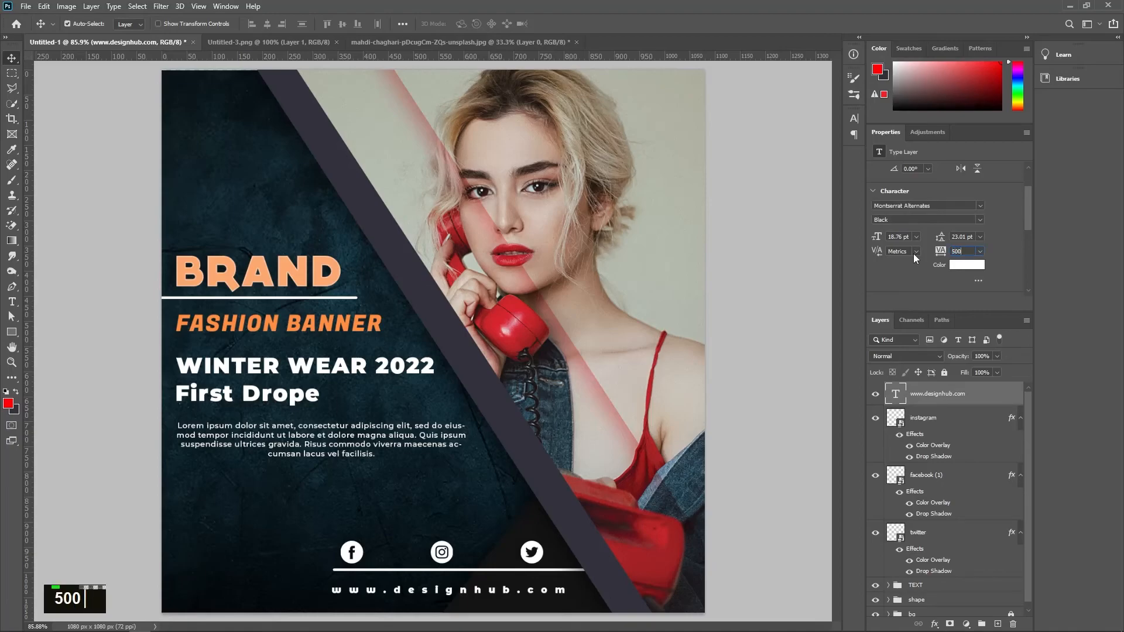
pyautogui.press('Return')
pyautogui.click(95, 258)
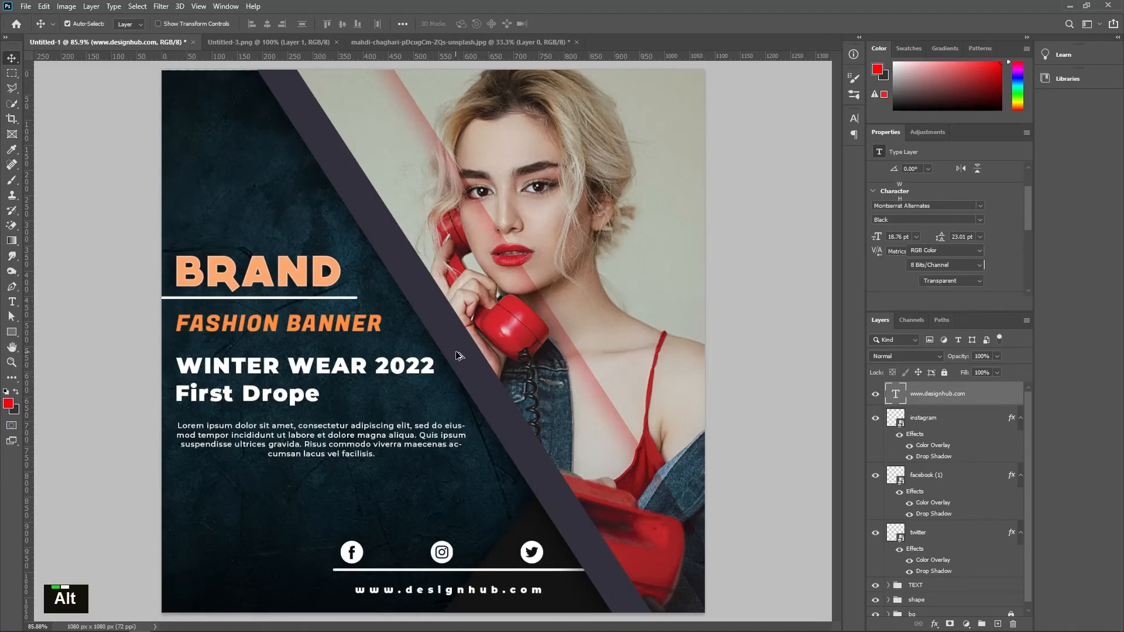
pyautogui.scroll(-3, 458, 353)
pyautogui.click(946, 541)
pyautogui.keyDown('shift'); pyautogui.click(943, 428); pyautogui.keyUp('shift')
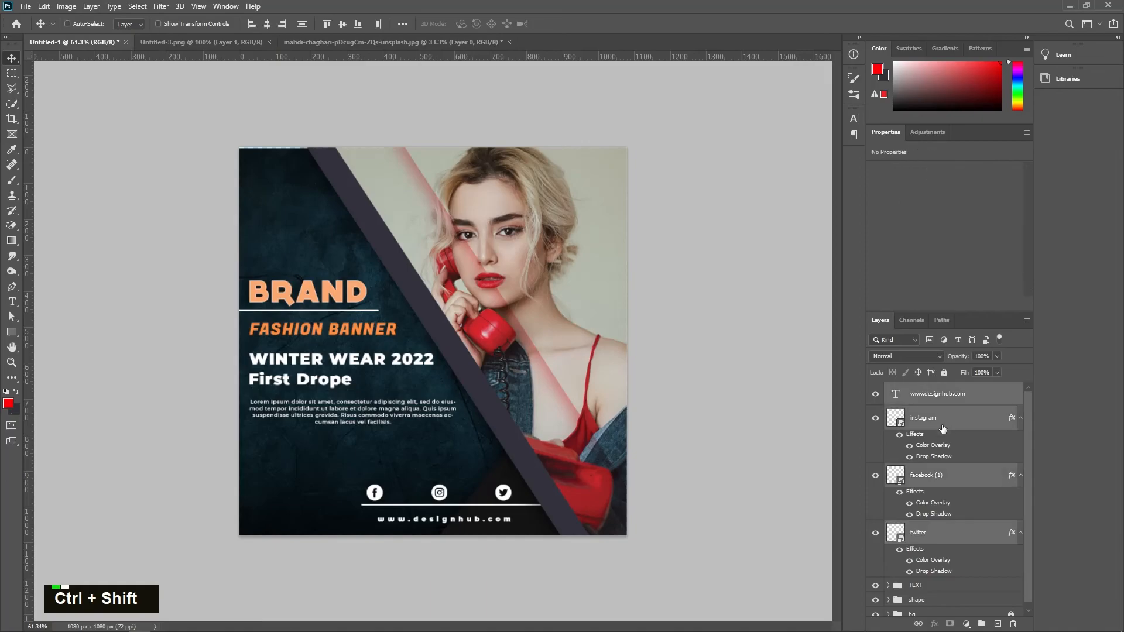
pyautogui.hotkey('ctrl', 'g')
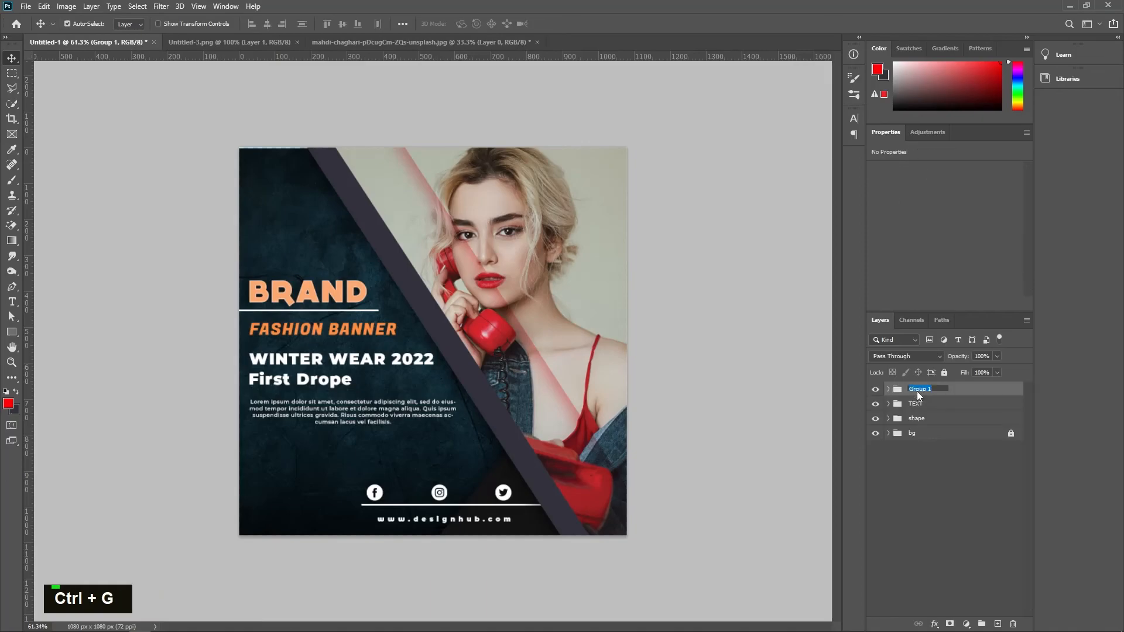
pyautogui.write('ivcon')
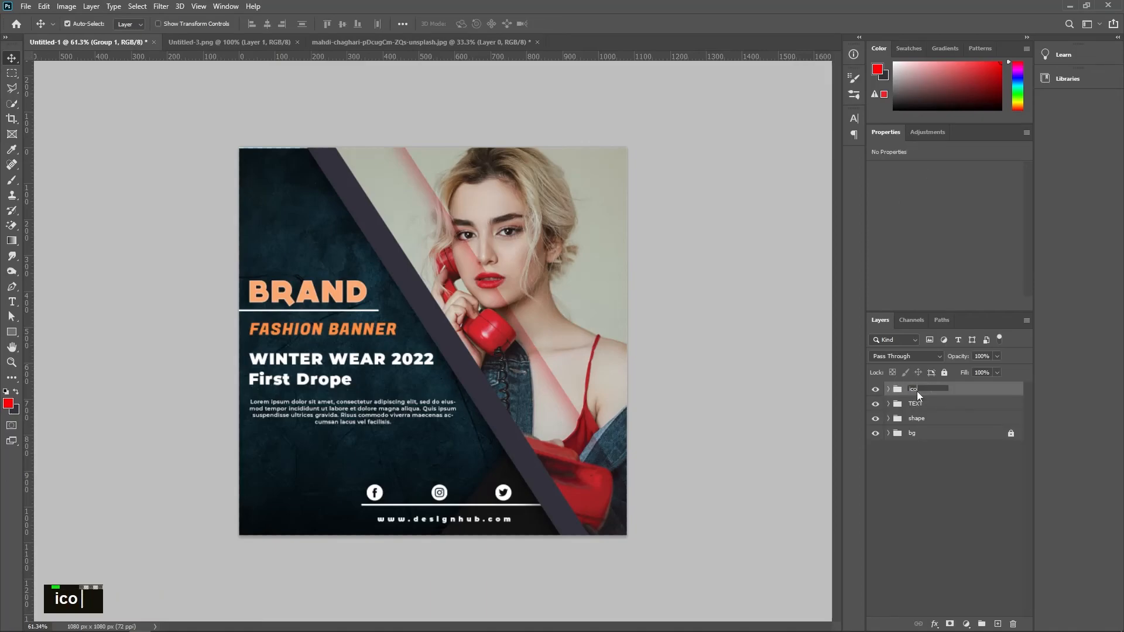
pyautogui.press('Return')
# - Stamp all visible layers into a new merged layer on top and open it in the Camera Raw Filter
pyautogui.hotkey('ctrl', 'shift', 'alt', 'e')
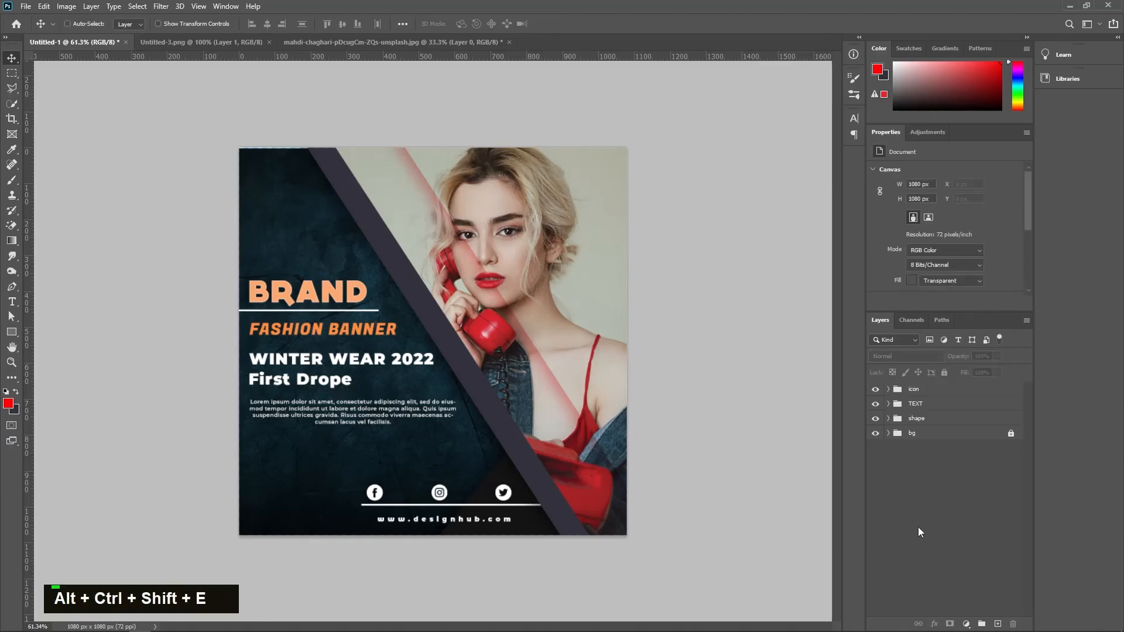
pyautogui.click(162, 6)
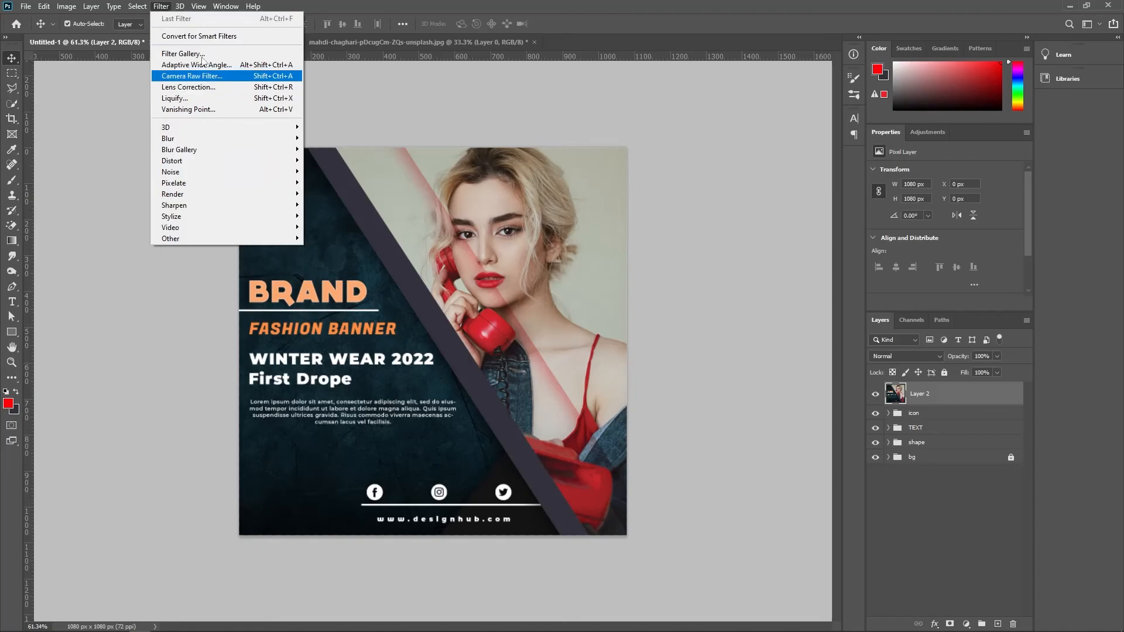
pyautogui.click(204, 76)
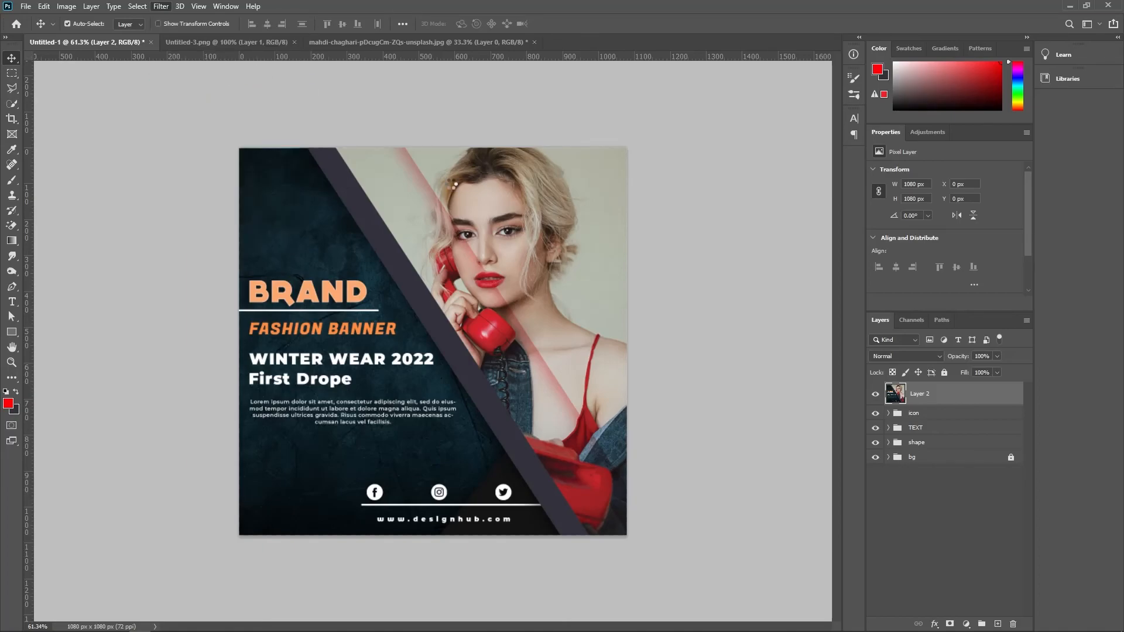
# - Set exposure to +0.40, contrast +20, highlights -10, temperature -6 and tint +13, and adjust the clarity
pyautogui.moveTo(766, 274); pyautogui.dragTo(765, 319)
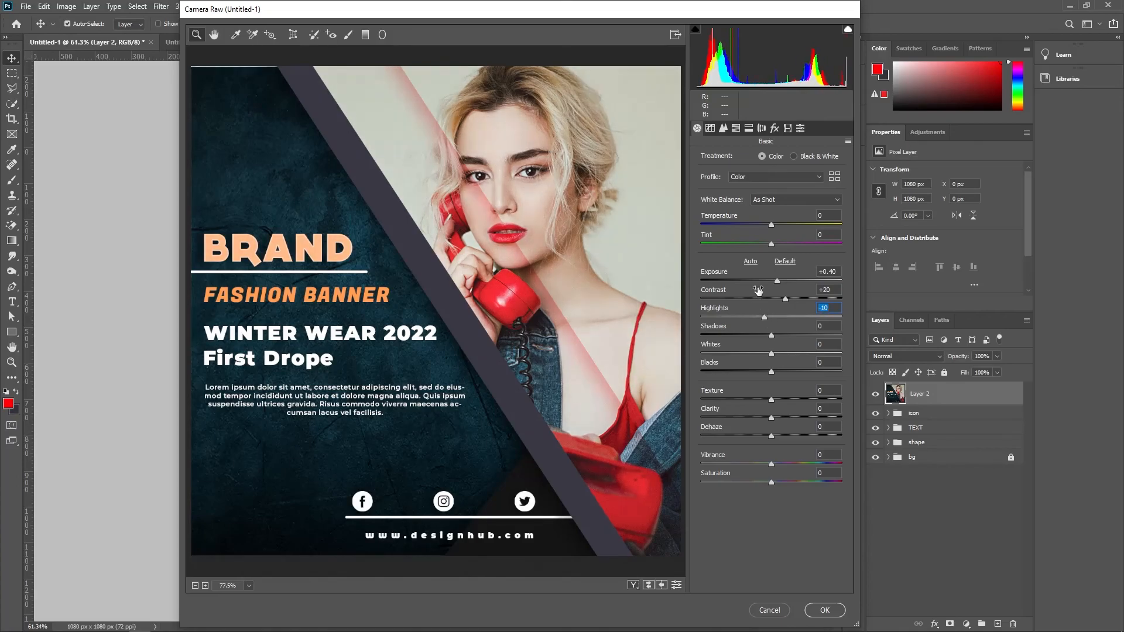
pyautogui.moveTo(777, 244); pyautogui.dragTo(765, 232)
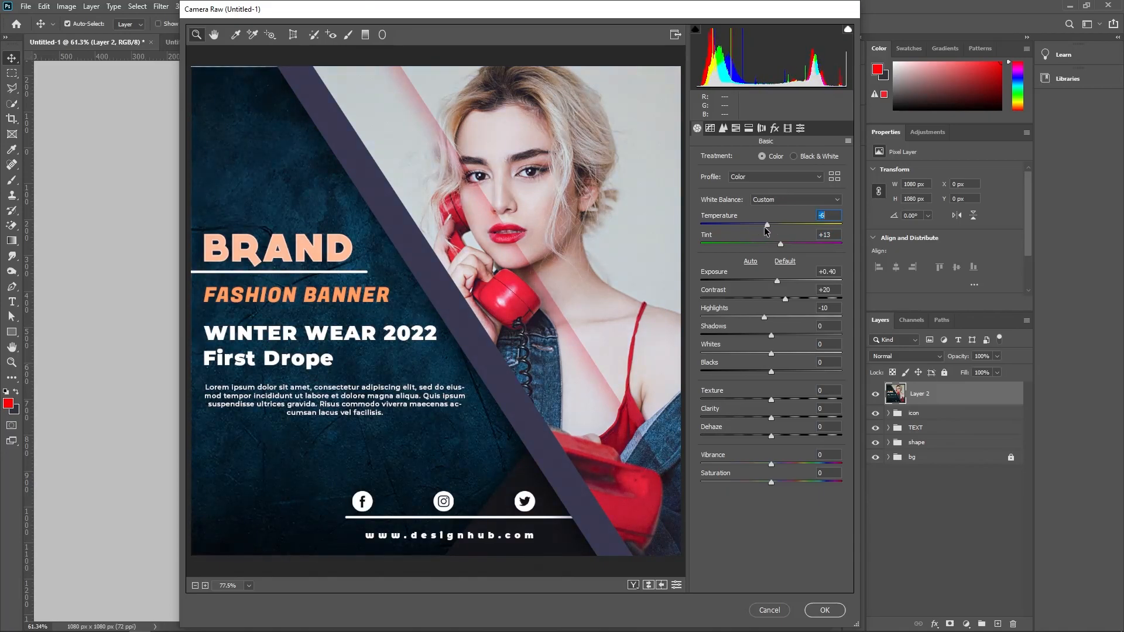
pyautogui.moveTo(770, 417); pyautogui.dragTo(757, 398)
# - Add a post-crop vignette with an amount of -3 and apply the Camera Raw adjustments
pyautogui.click(778, 126)
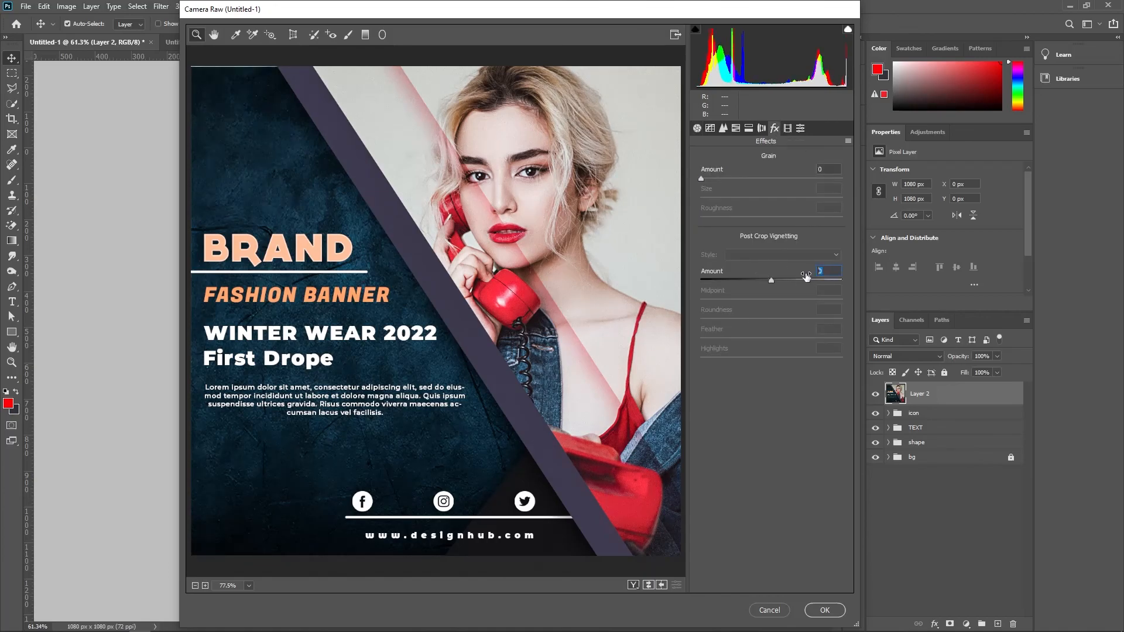
pyautogui.moveTo(762, 283); pyautogui.dragTo(769, 285)
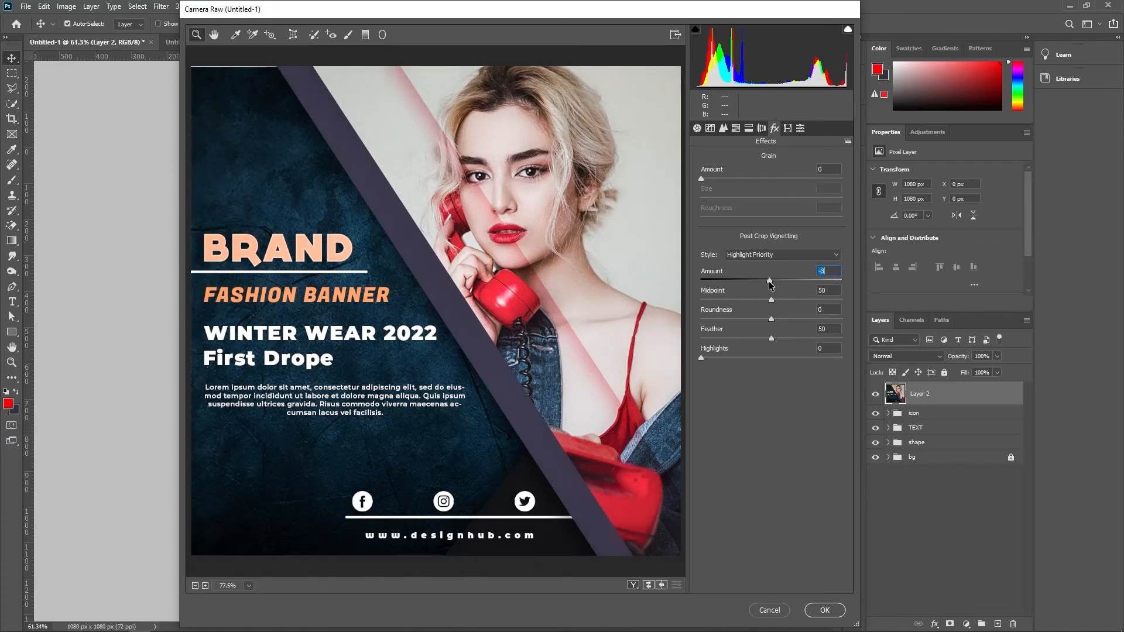
pyautogui.click(825, 610)
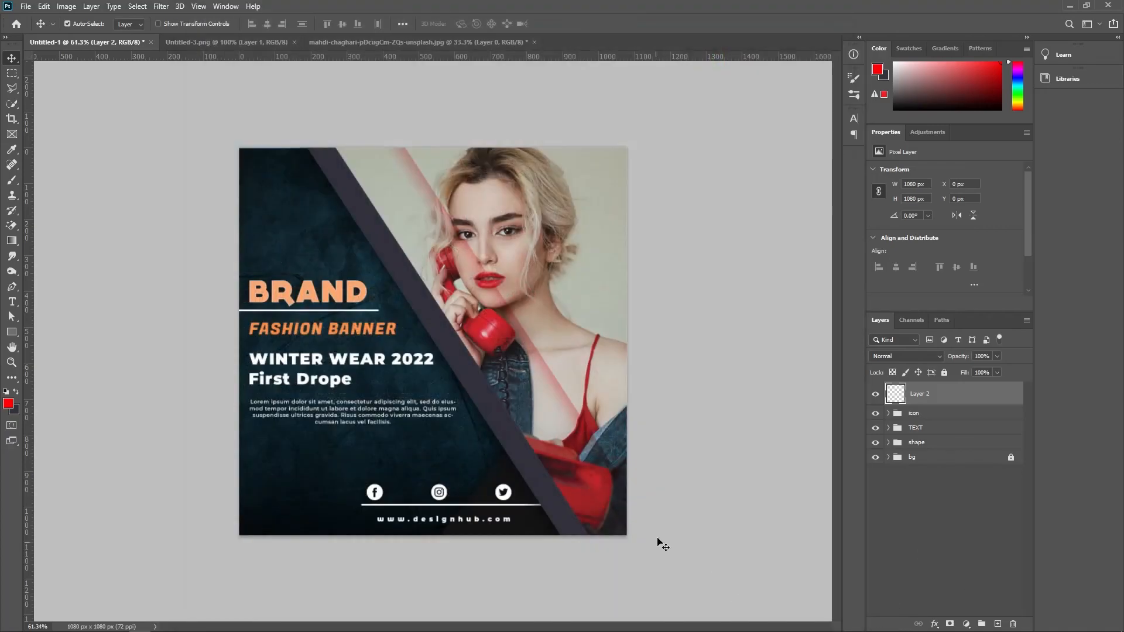
# - Hide the merged layer to compare the design without the Camera Raw adjustments
pyautogui.keyDown('ctrl'); pyautogui.click(894, 400); pyautogui.keyUp('ctrl')
pyautogui.click(875, 394)
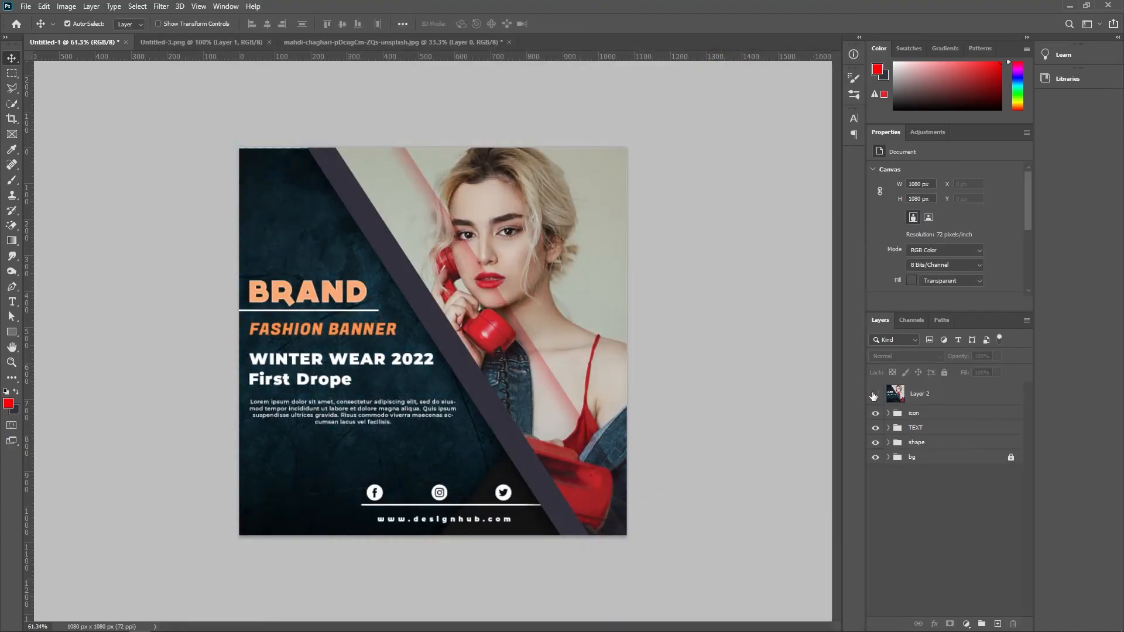